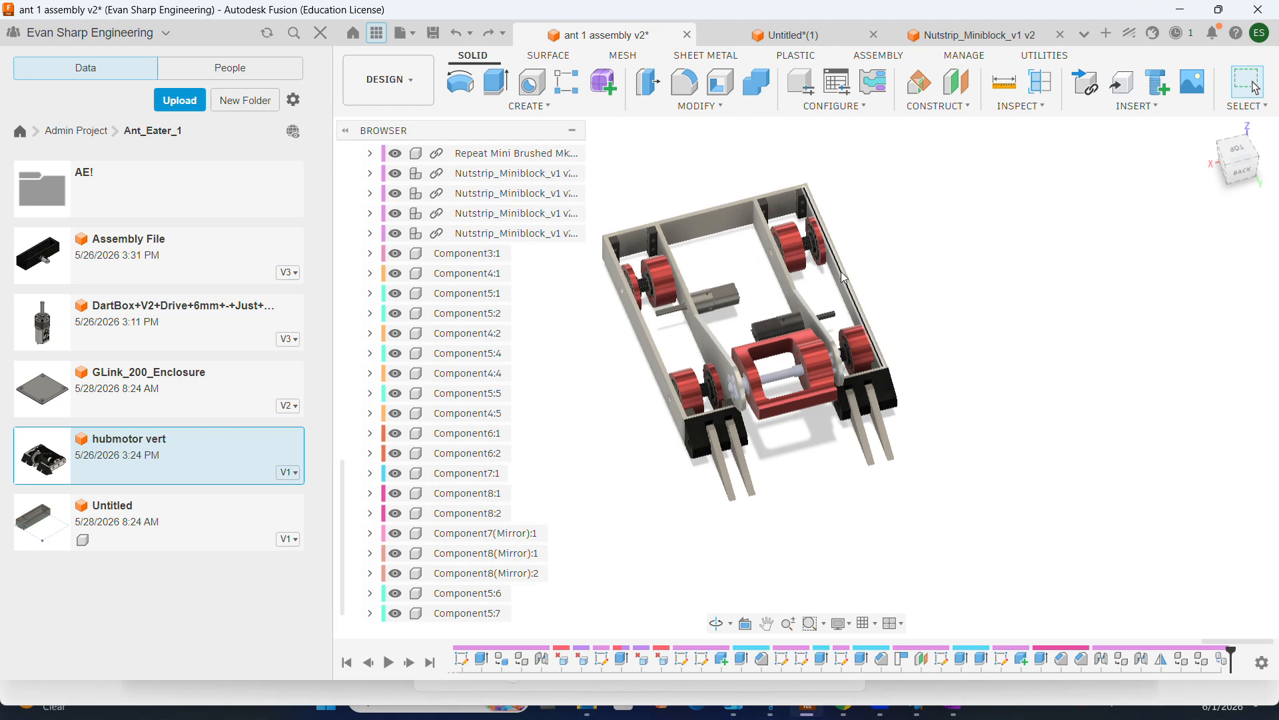
- Examine the wheel farthest from the forks, including its toothed hub and thin red disc between the frame rails
scroll(838, 293, "up", 3)
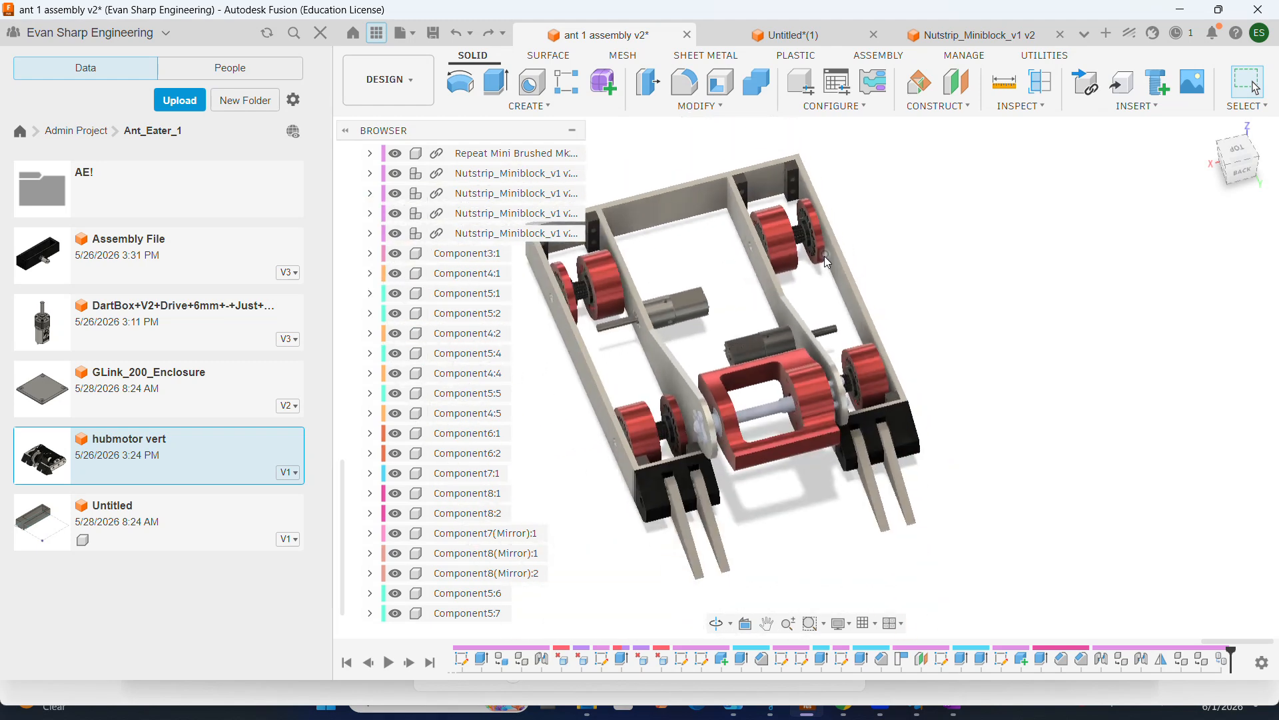
scroll(836, 311, "down", 1)
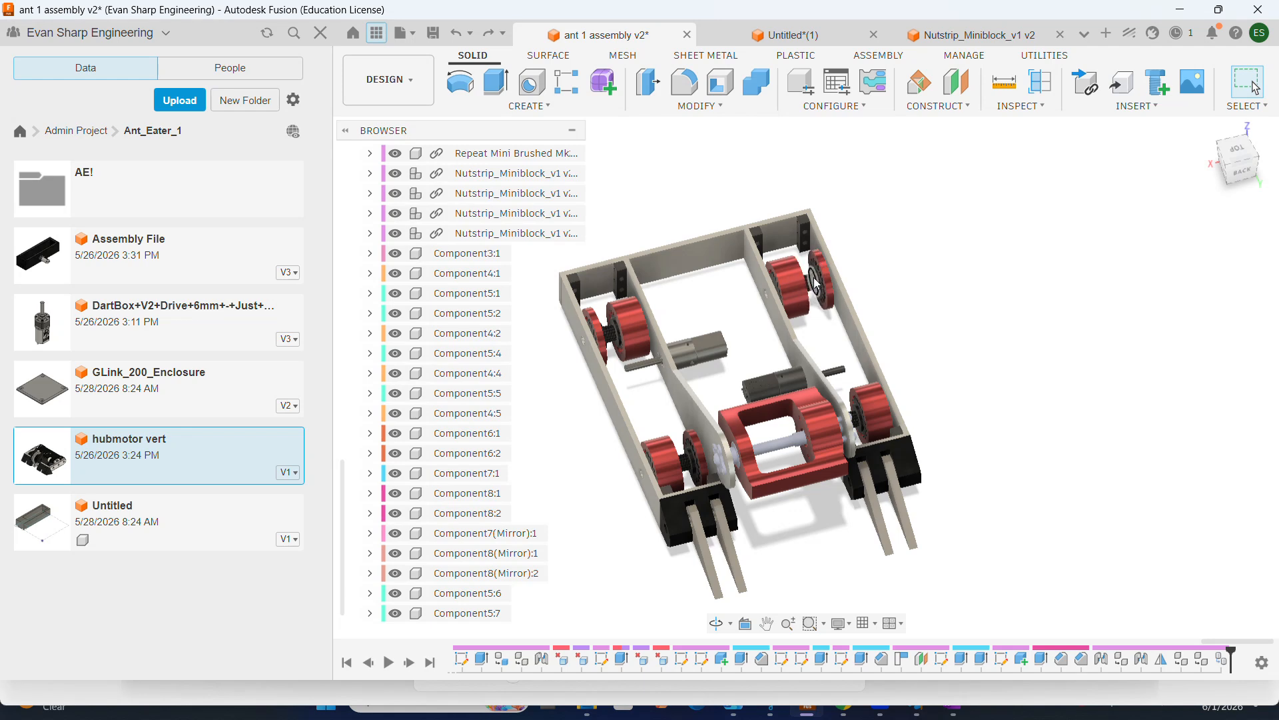
scroll(818, 283, "up", 5)
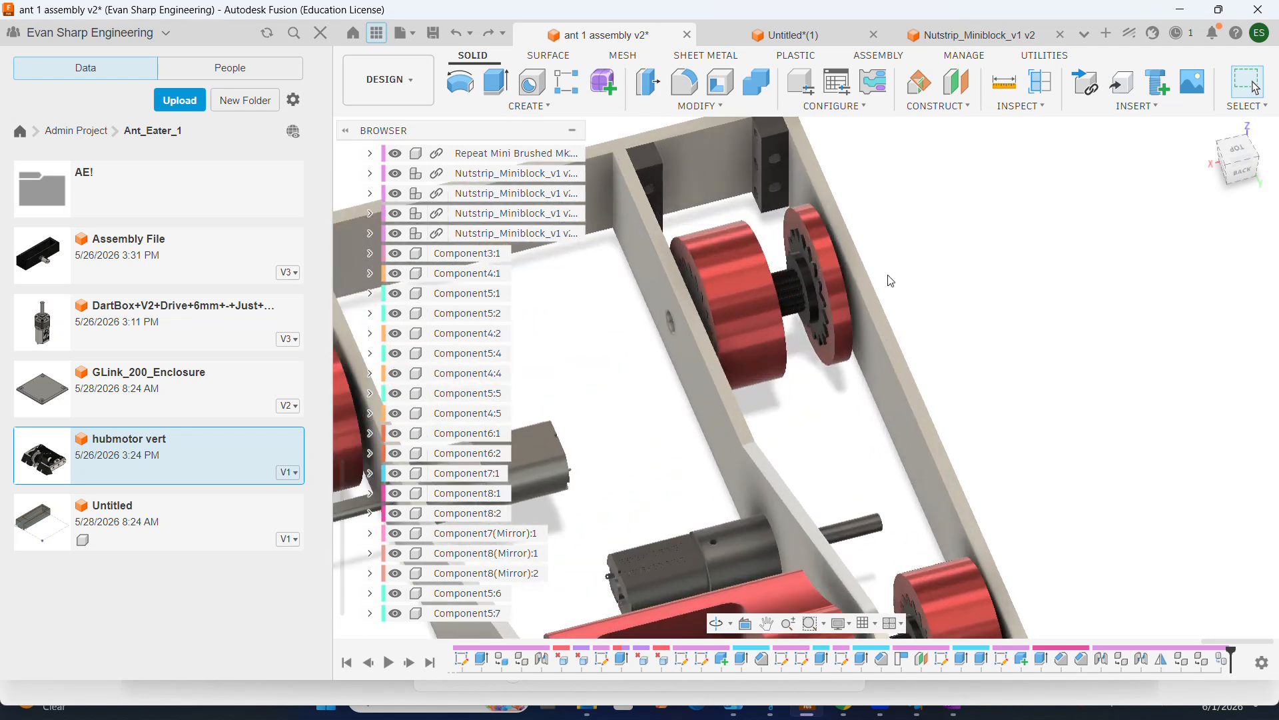
scroll(893, 267, "up", 6)
middle_click_drag(825, 238, 774, 276, "shift")
scroll(774, 287, "up", 3)
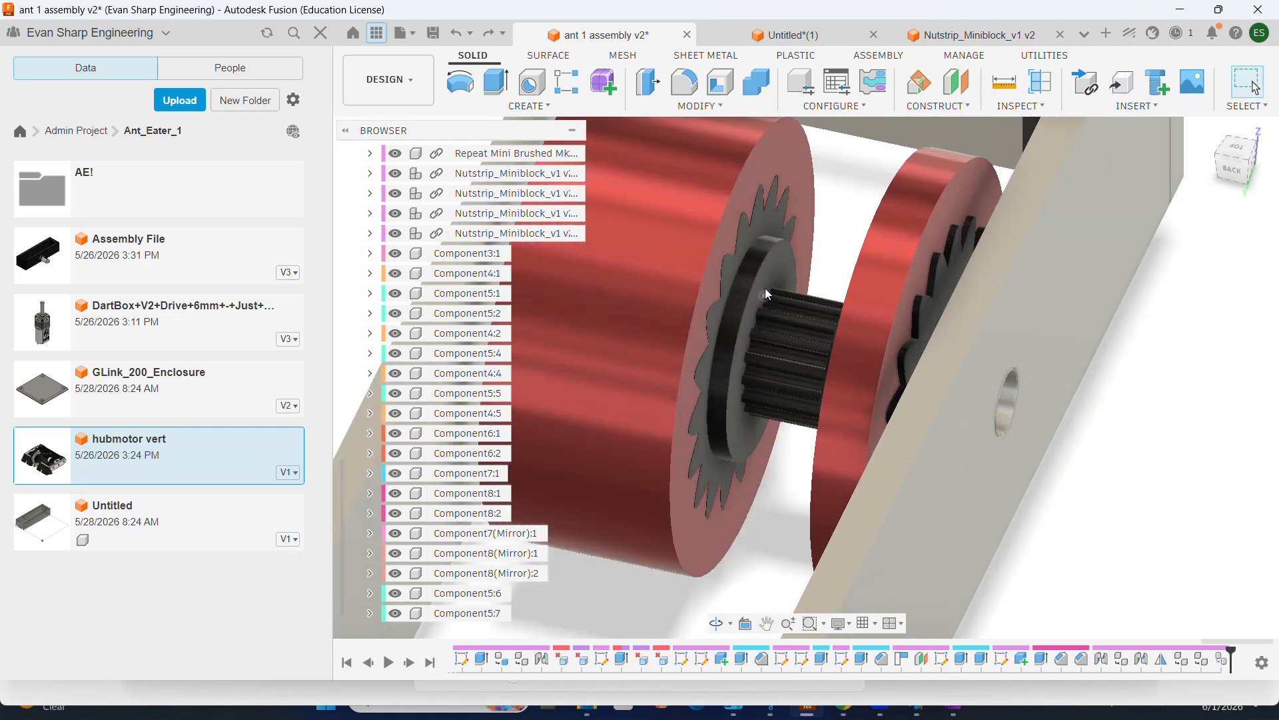
middle_click_drag(782, 297, 866, 233, "shift")
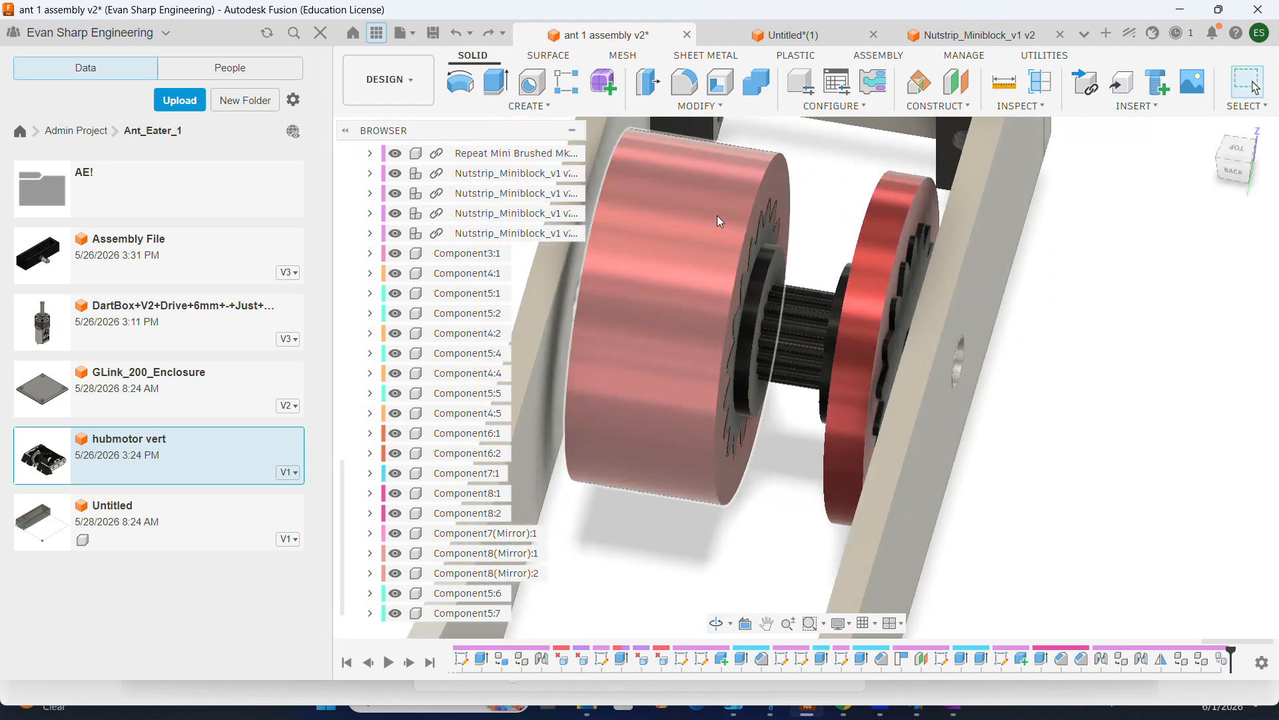
scroll(784, 231, "down", 1)
scroll(784, 230, "down", 3)
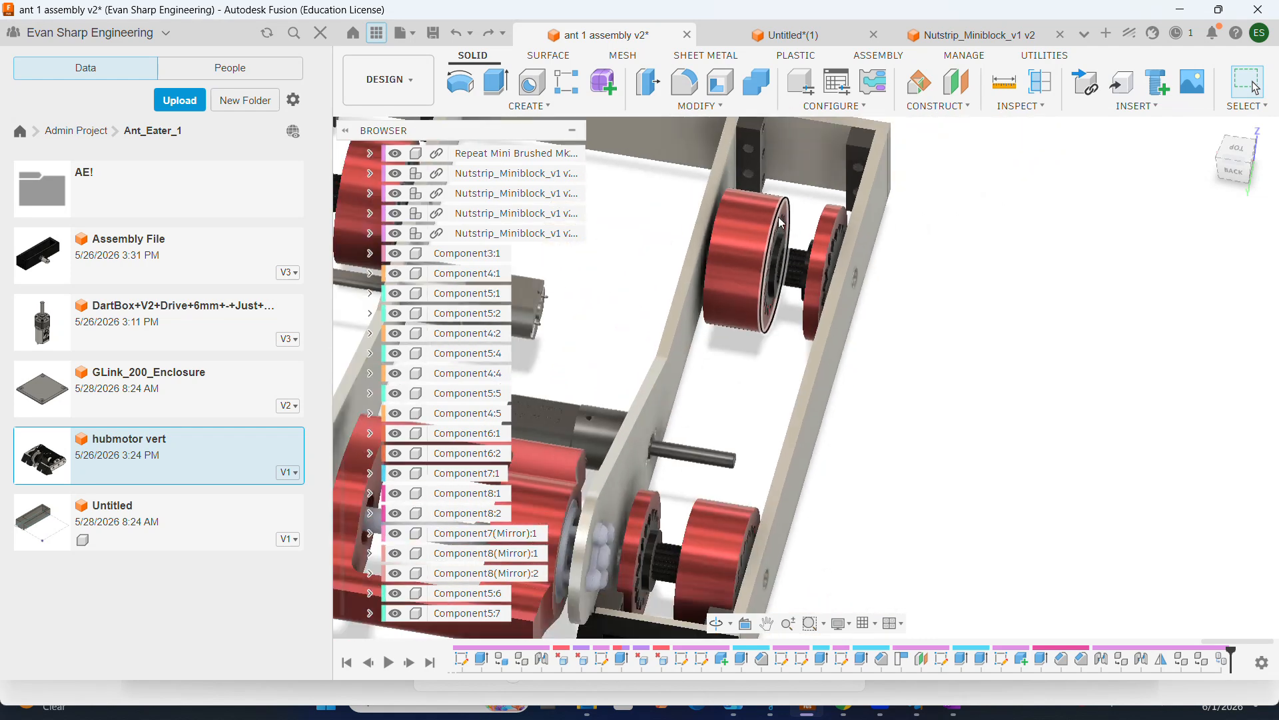
middle_click_drag(781, 224, 825, 221, "shift")
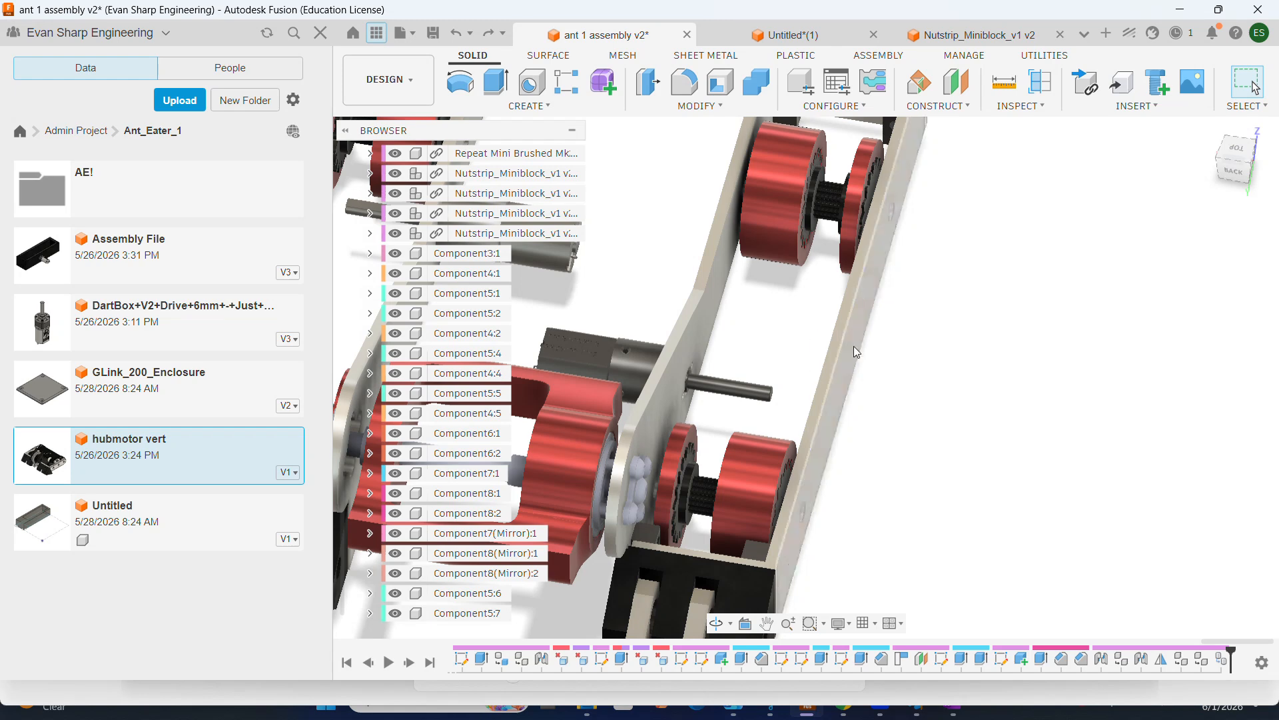
- Examine the drive motor shaft where it passes through the inner frame rail and its clearance to the outer rail
middle_click_drag(861, 330, 783, 323, "shift")
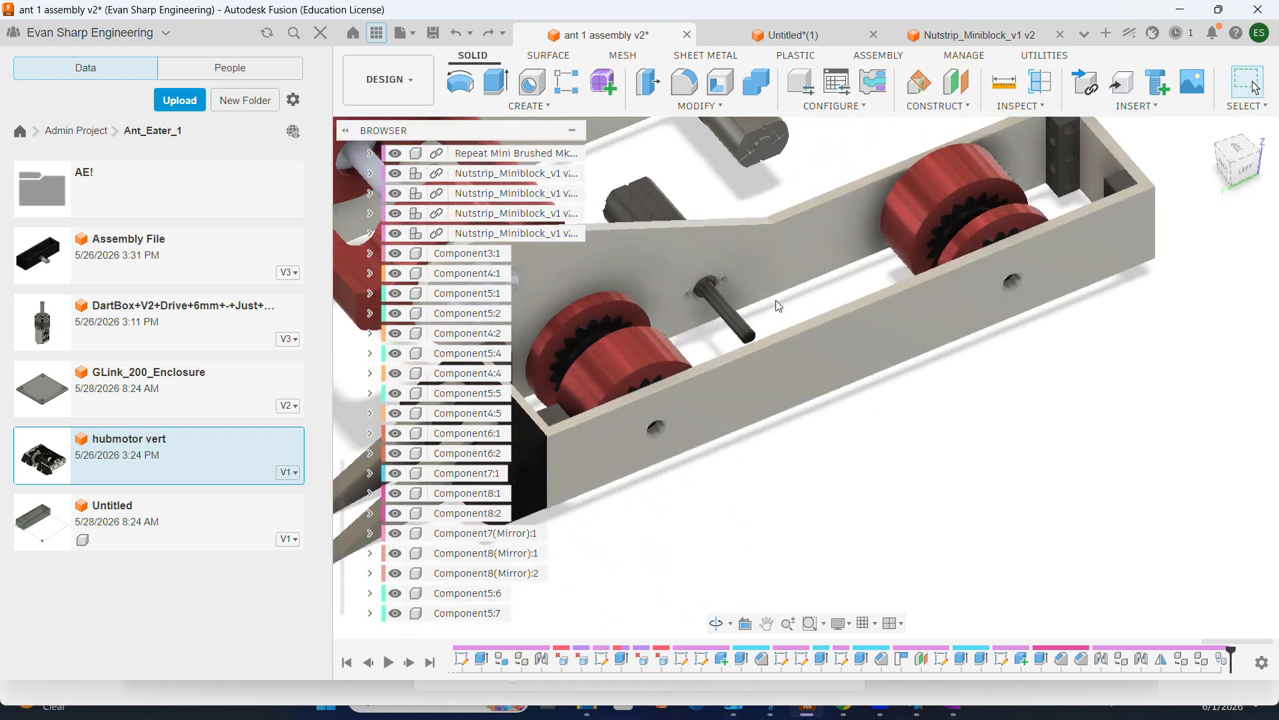
scroll(786, 300, "down", 1)
scroll(732, 293, "up", 1)
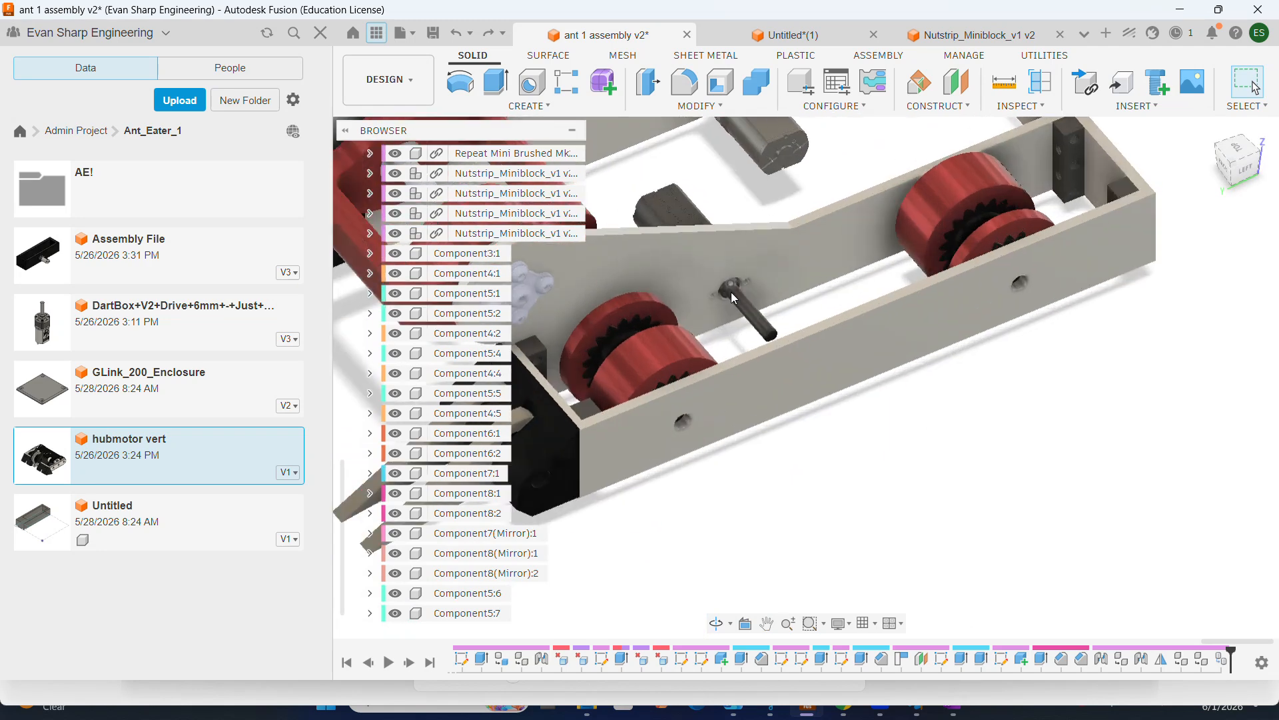
scroll(733, 292, "up", 1)
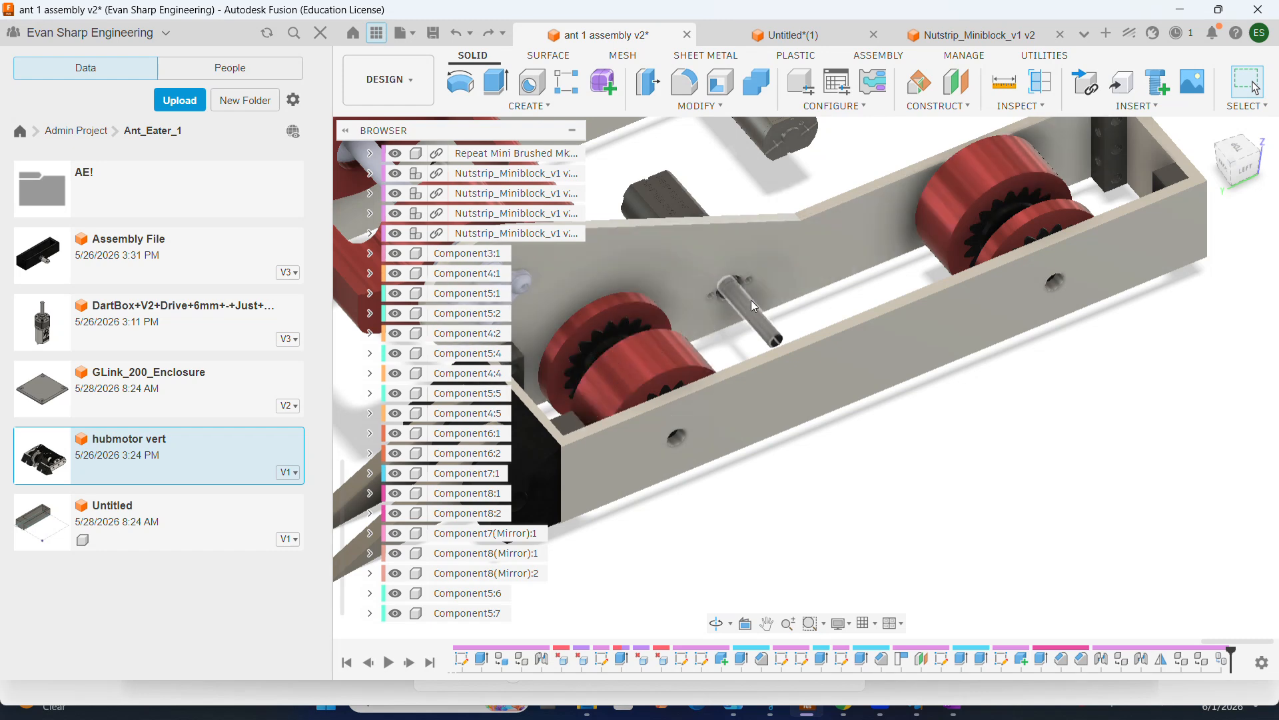
scroll(754, 318, "up", 2)
scroll(754, 318, "down", 3)
middle_click_drag(754, 317, 683, 421, "shift")
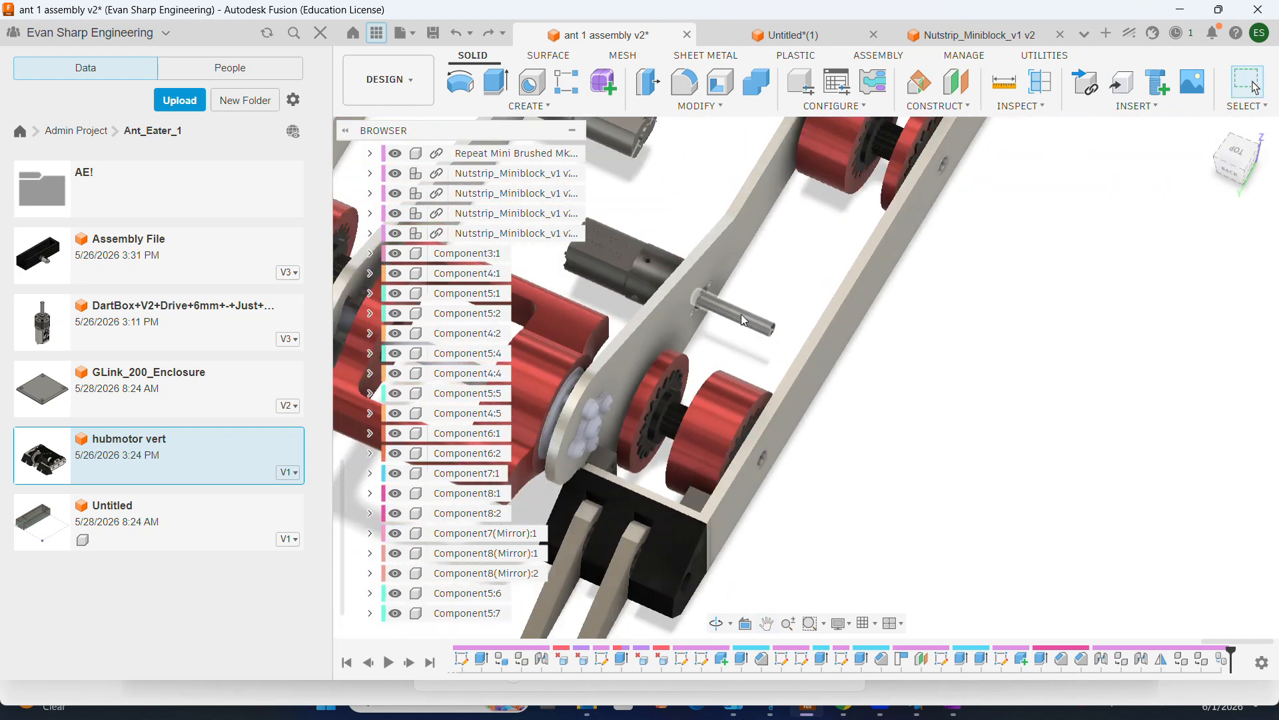
scroll(728, 305, "down", 1)
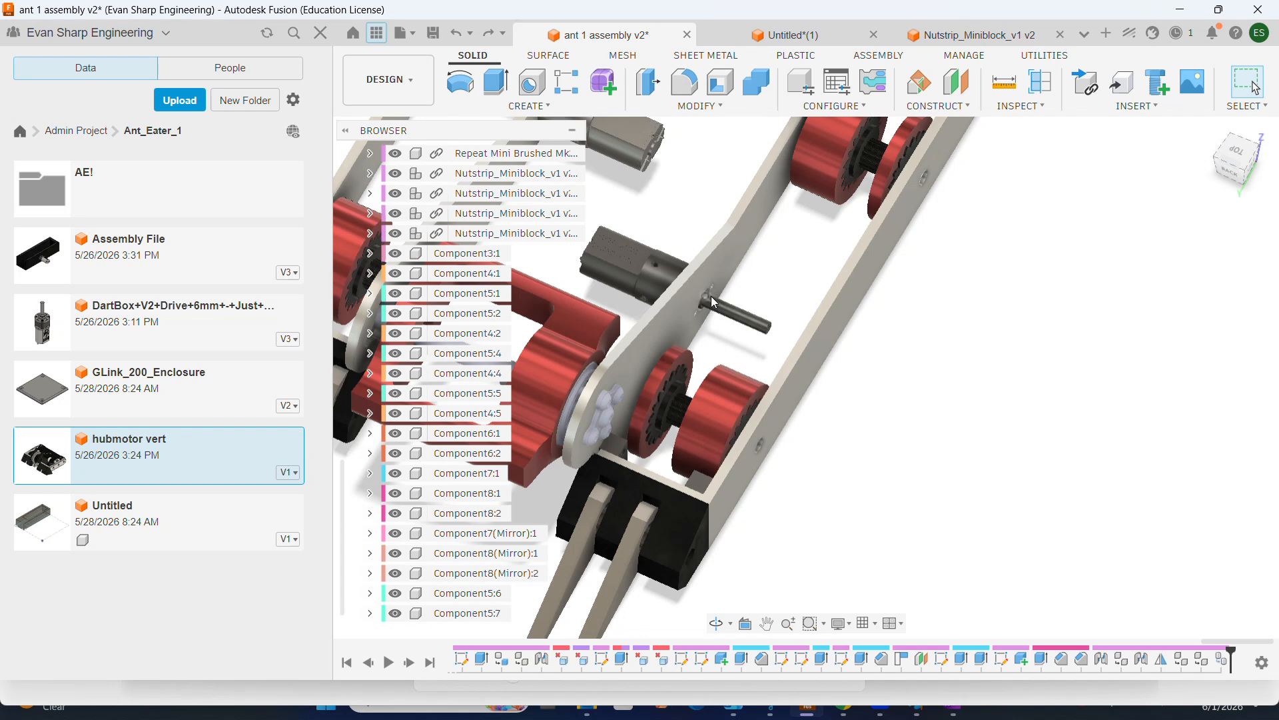
middle_click_drag(711, 295, 810, 274, "shift")
scroll(806, 274, "up", 3)
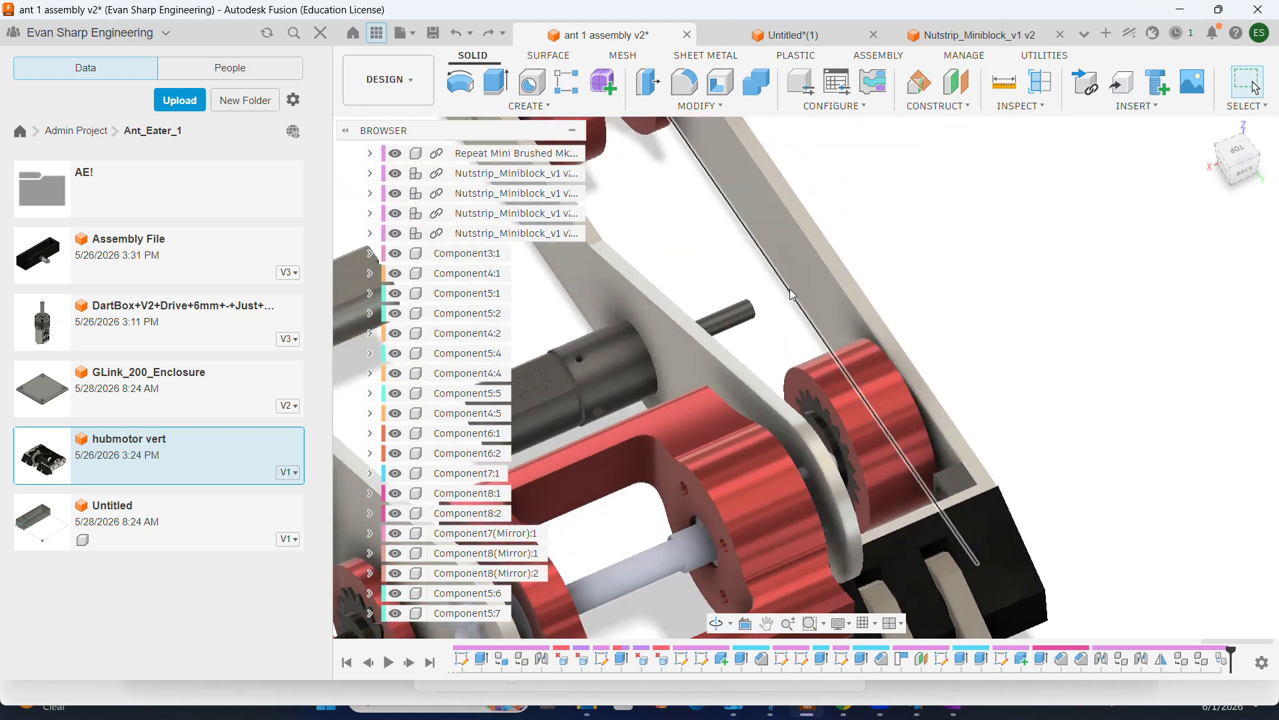
scroll(804, 281, "down", 1)
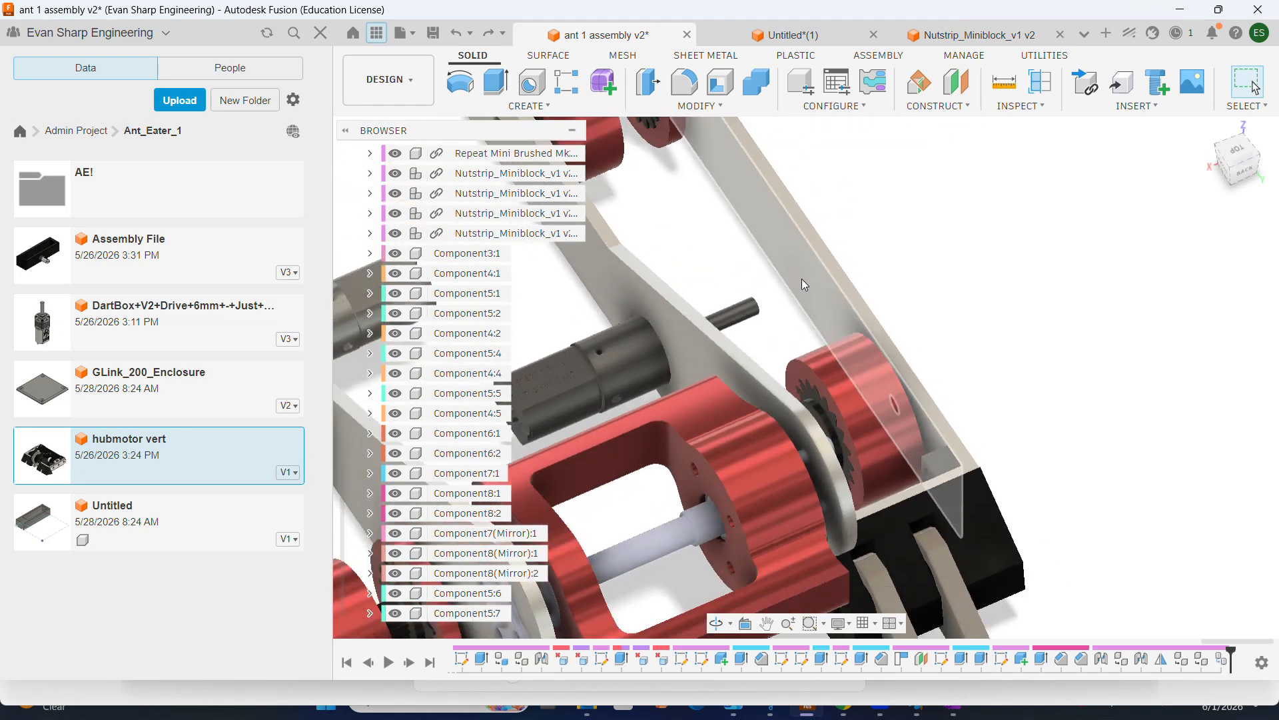
scroll(805, 277, "up", 1)
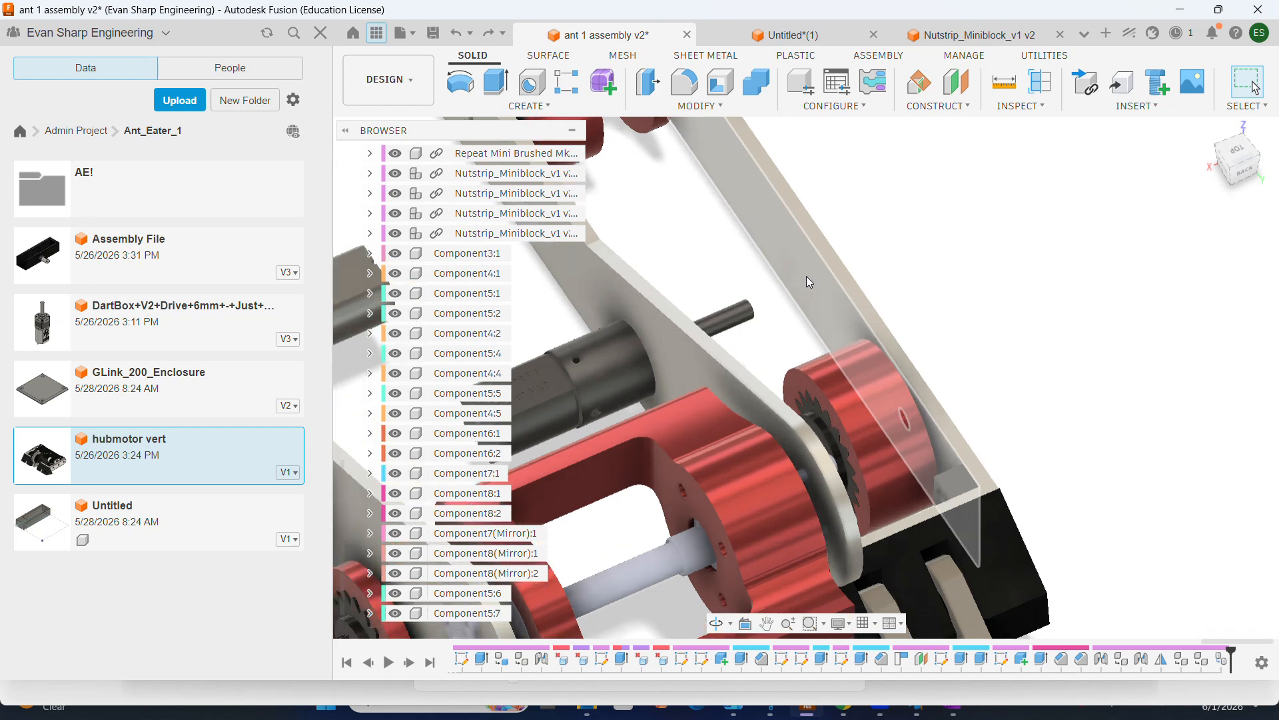
middle_click_drag(789, 266, 798, 330, "shift")
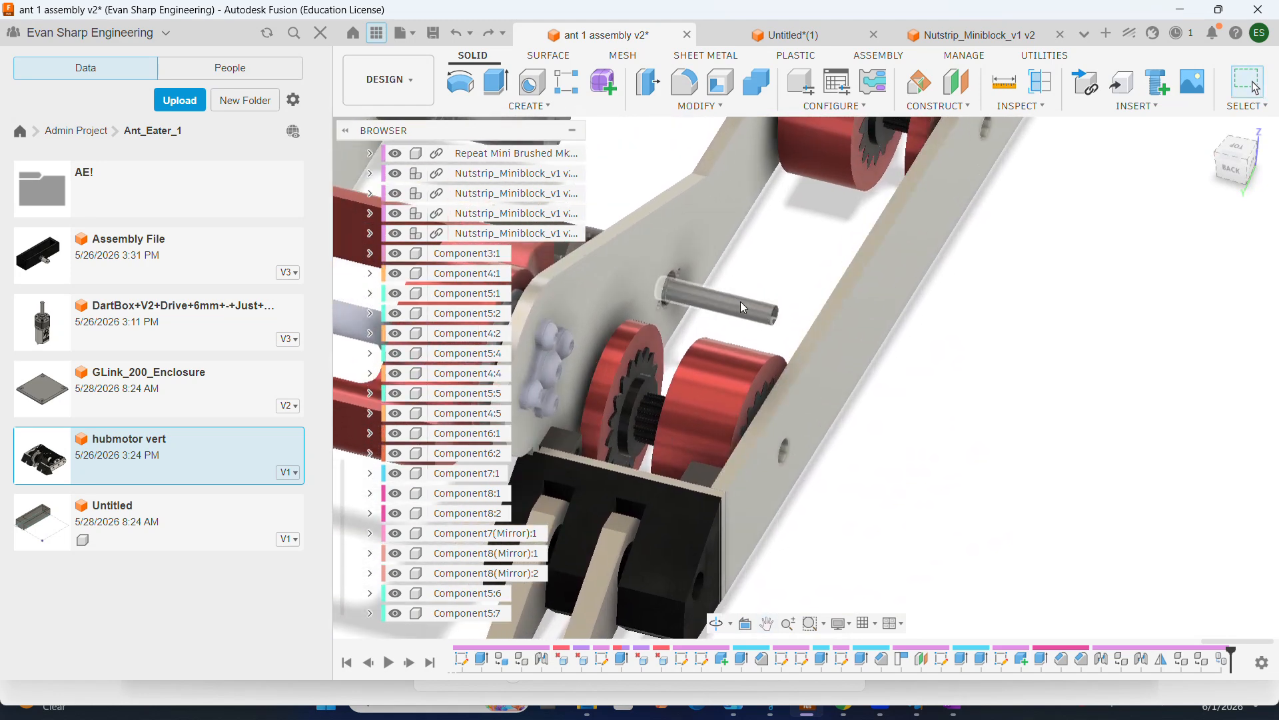
- Examine the wheel beside the fork block, its toothed pulley hub and the spacing between the frame rails
scroll(755, 308, "down", 4)
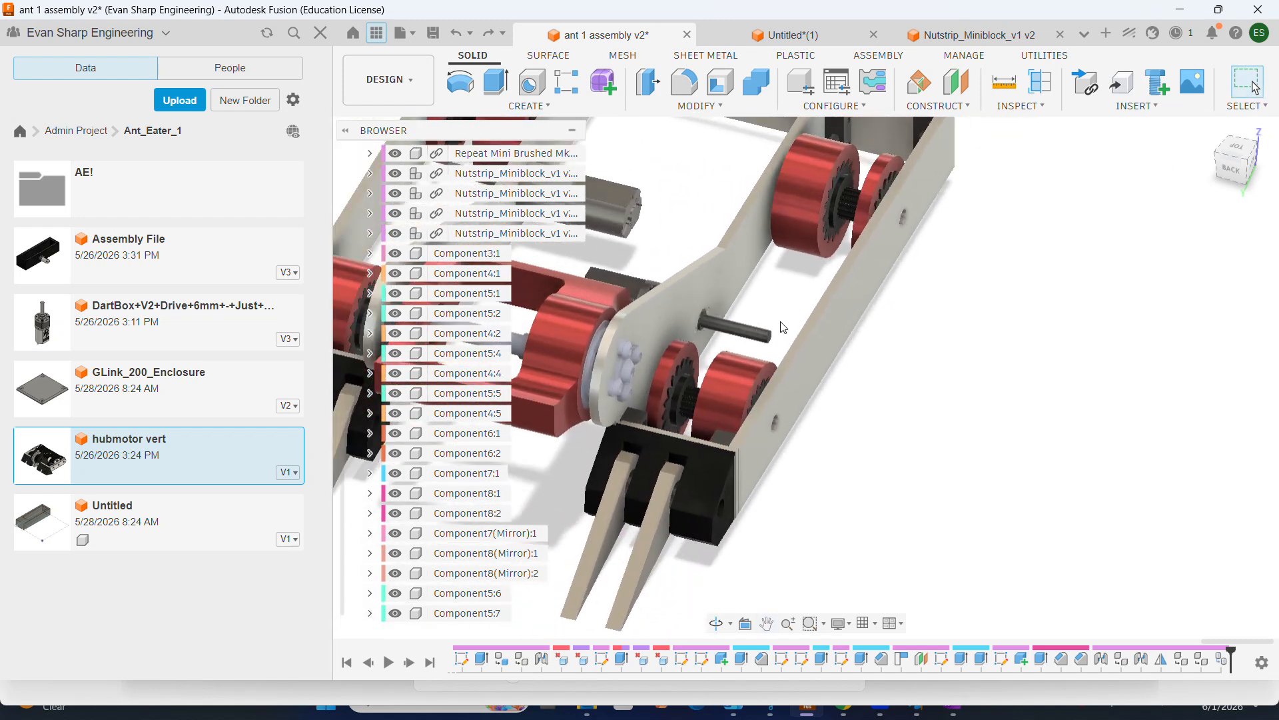
mouse_move(789, 321)
middle_mouse_down("shift")
mouse_move(825, 322)
mouse_move(812, 328)
middle_mouse_up("shift")
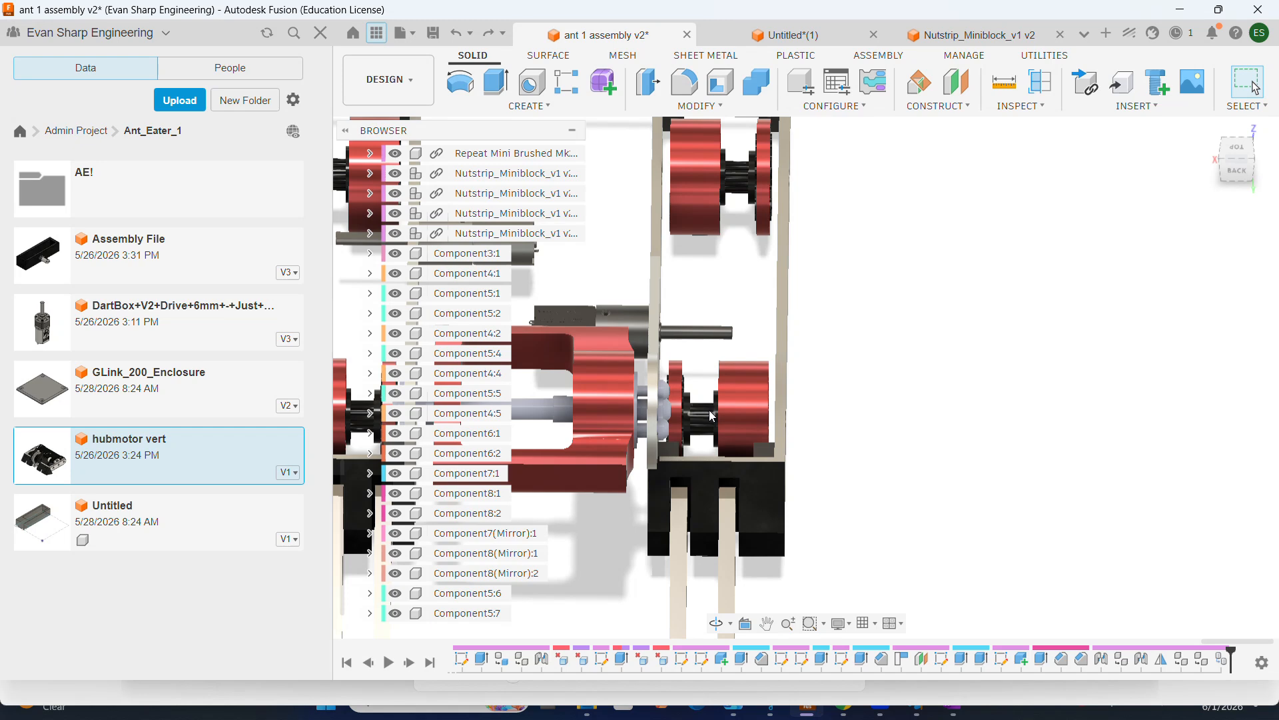
scroll(710, 409, "up", 2)
scroll(710, 410, "up", 3)
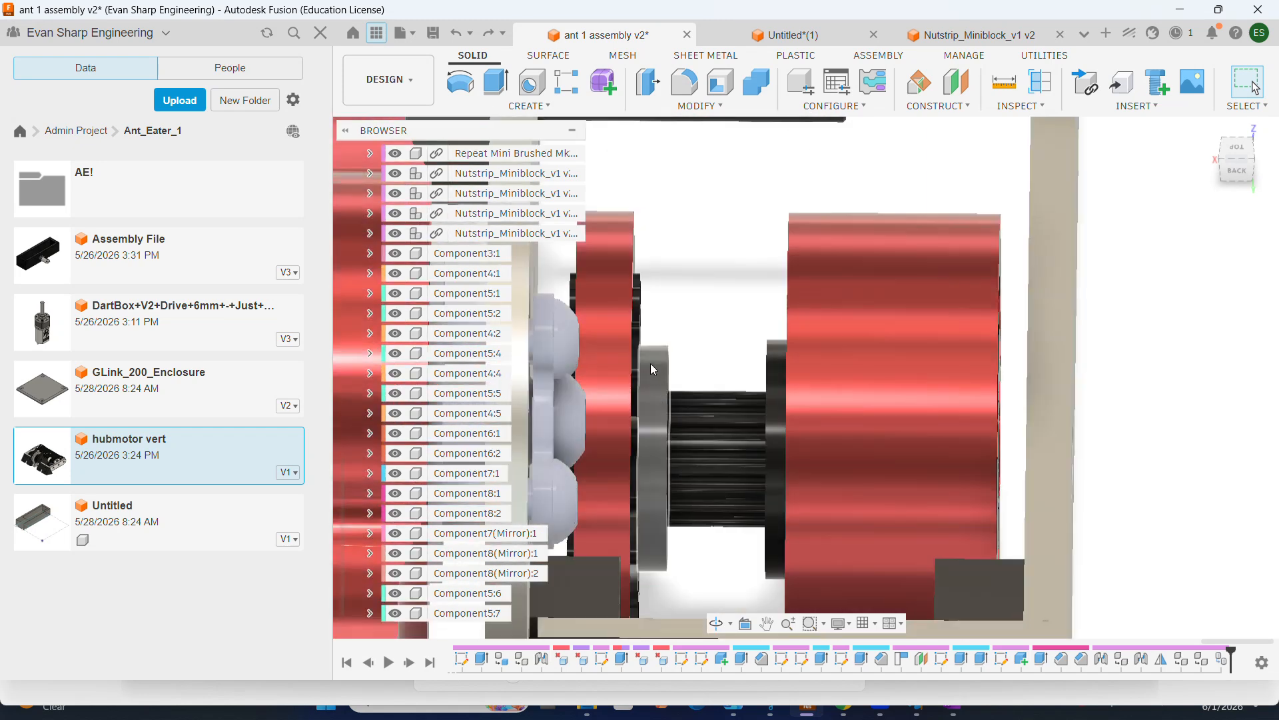
scroll(747, 393, "down", 4)
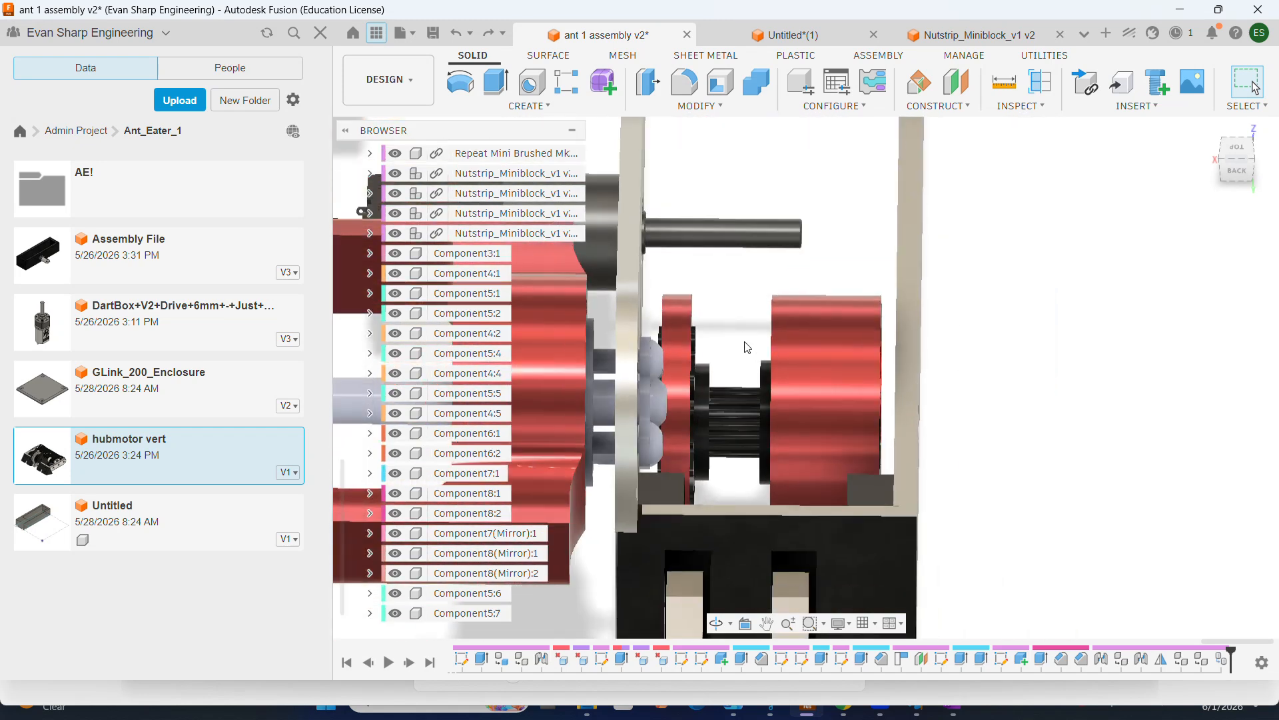
middle_click_drag(751, 394, 768, 397, "shift")
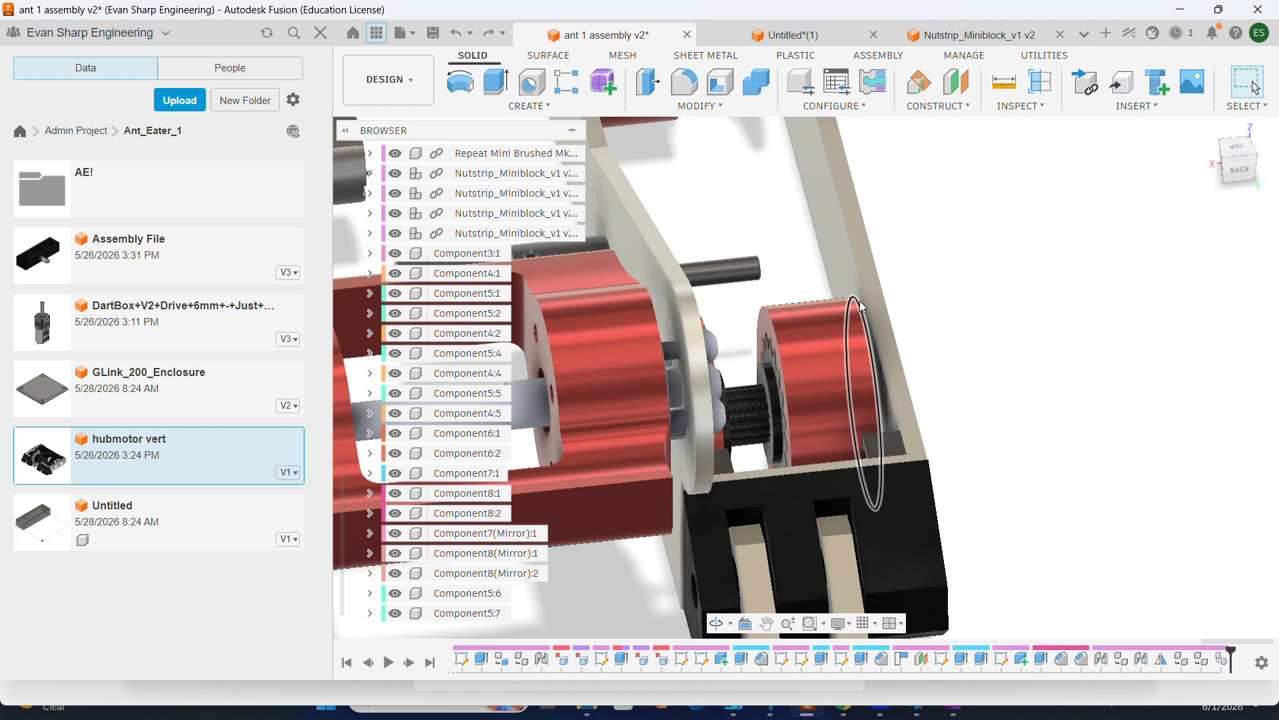
scroll(860, 302, "down", 2)
middle_click_drag(860, 302, 821, 377, "shift")
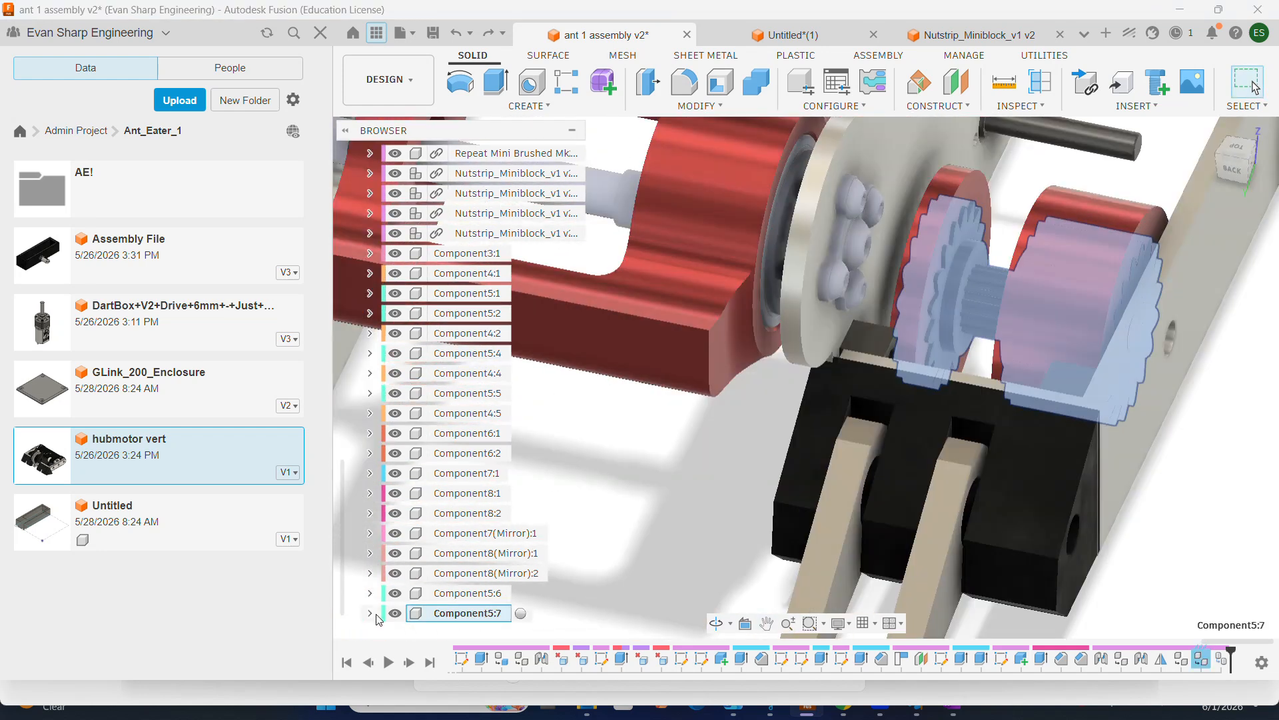
- Mirror the loose pulley component about its flat circular end face
right_click(467, 611)
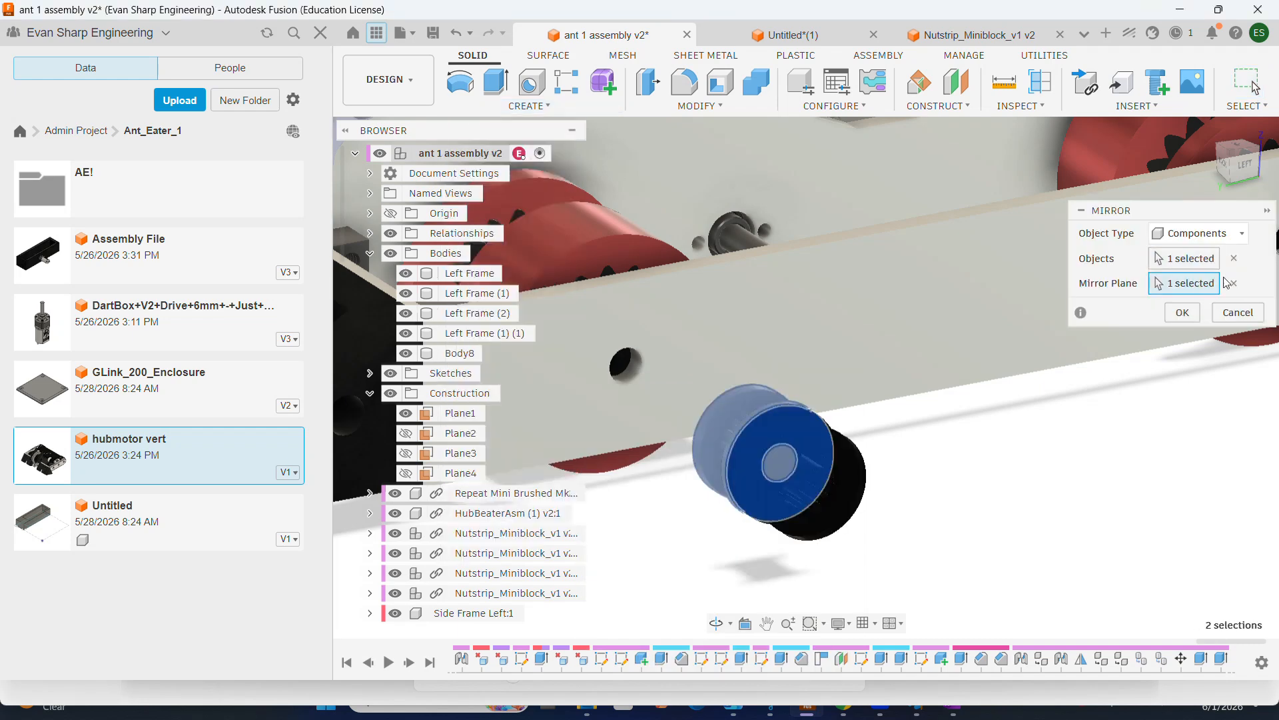
left_click(1182, 312)
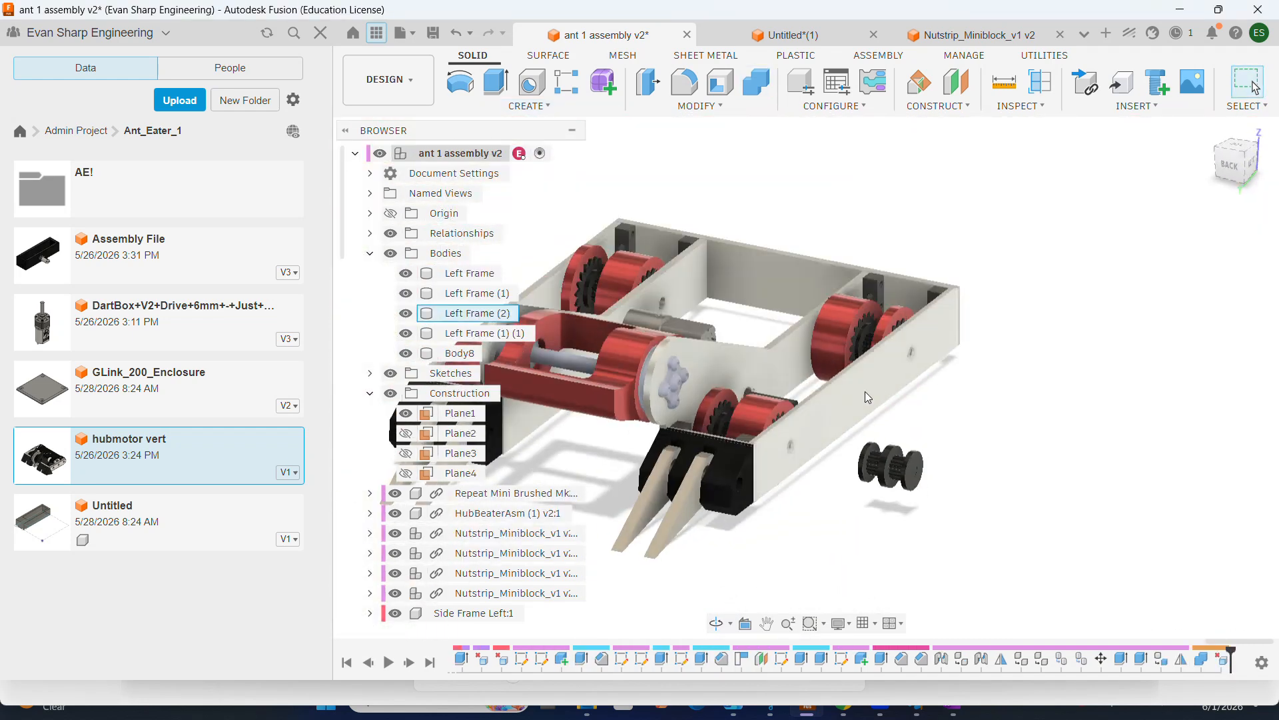
- Joint the loose double pulley to the drive motor's shaft with a 180-degree angle and a 0.002 m Z offset
scroll(866, 398, "up", 5)
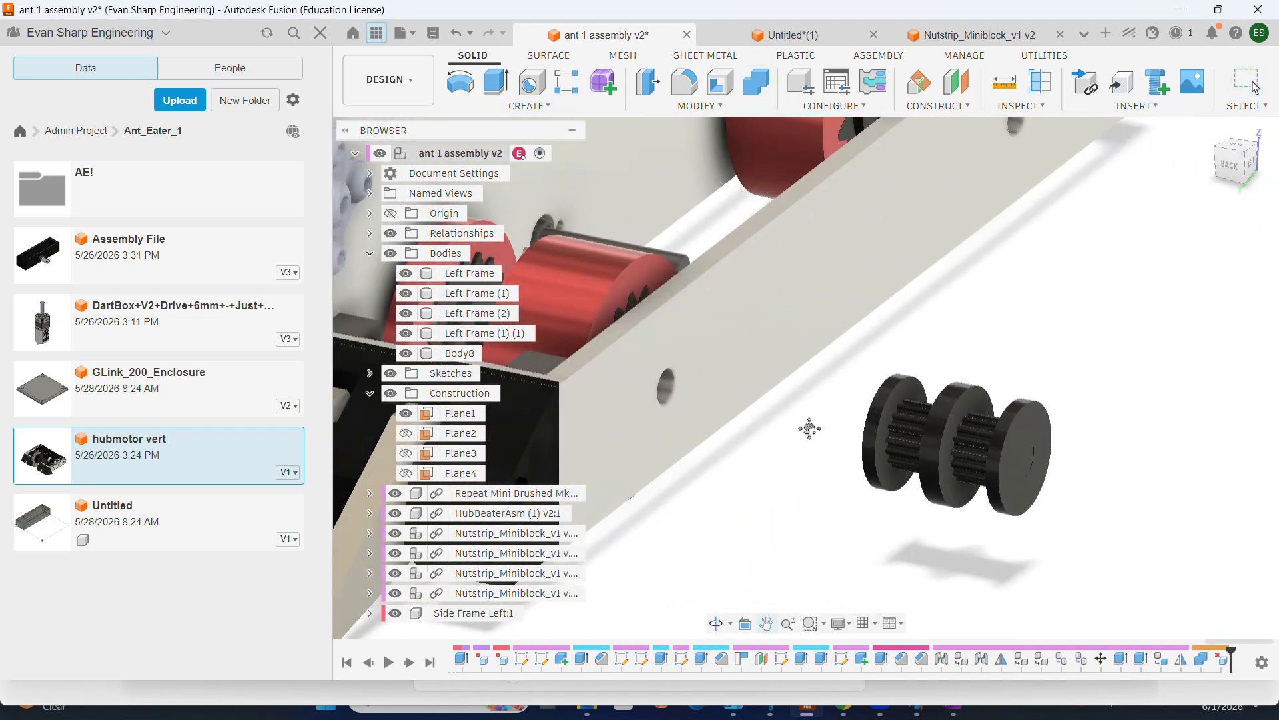
mouse_move(920, 368)
middle_mouse_down("shift")
mouse_move(963, 378)
mouse_move(920, 376)
mouse_move(937, 383)
middle_mouse_up("shift")
middle_click_drag(866, 365, 951, 504, "shift")
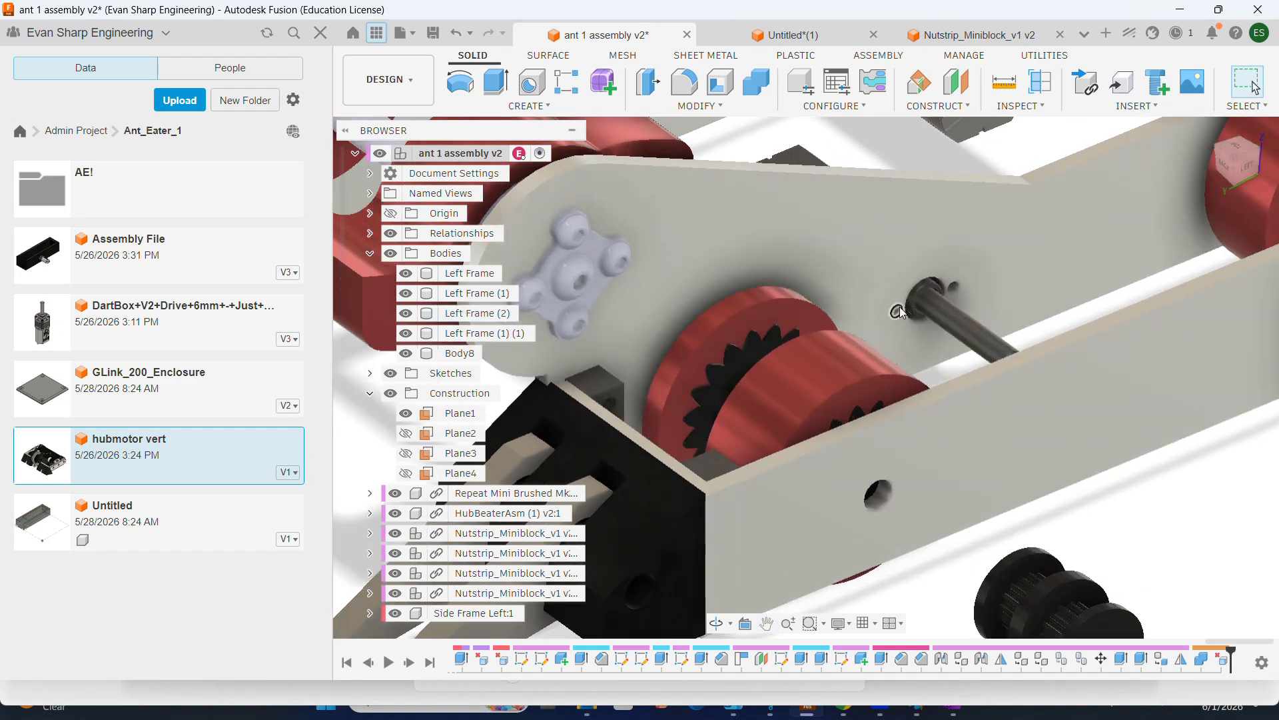
middle_click_drag(969, 328, 938, 354, "shift")
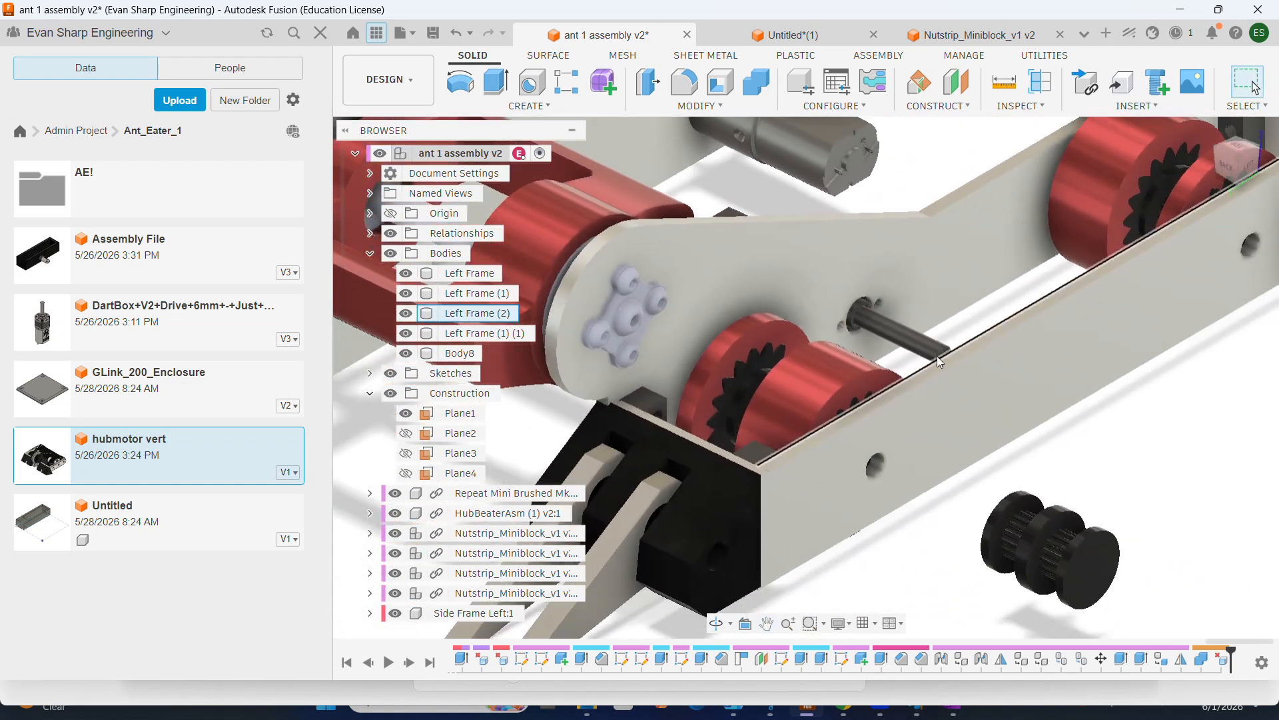
scroll(939, 350, "up", 5)
scroll(946, 358, "down", 5)
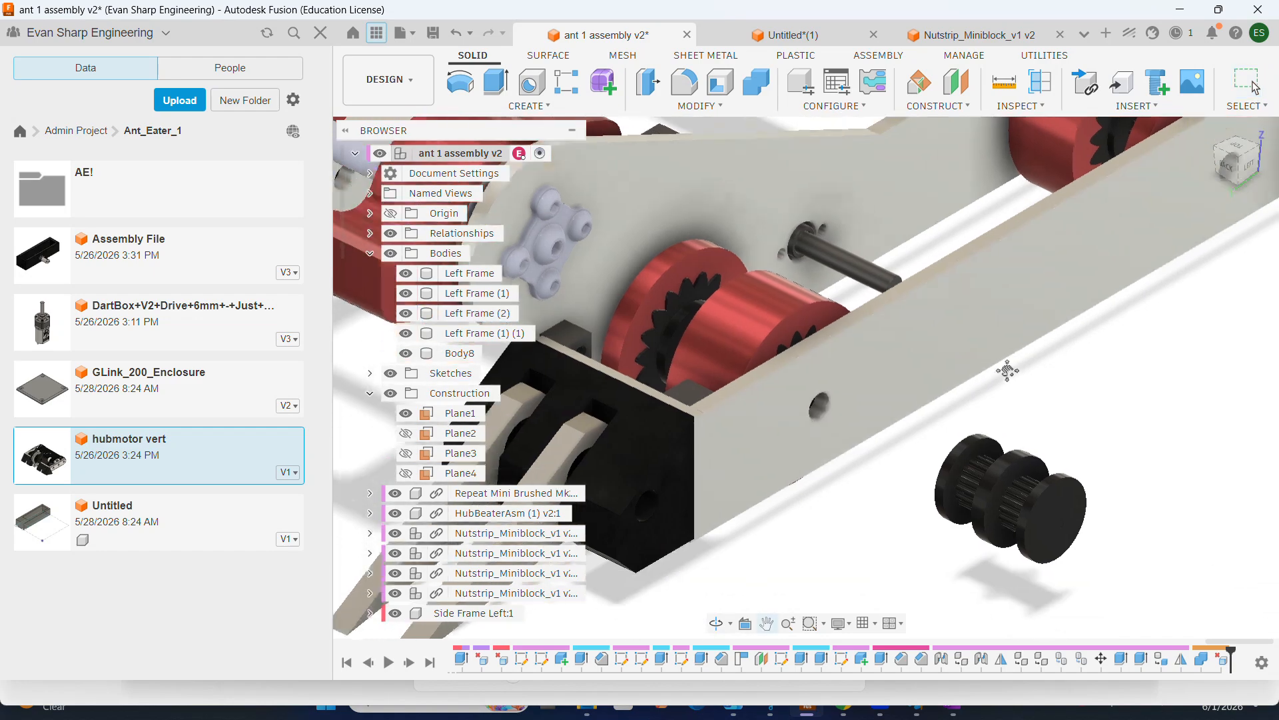
middle_click_drag(1008, 370, 842, 340)
key("j")
left_click(951, 485)
left_click(666, 341)
left_click(600, 350)
scroll(882, 265, "down", 4)
middle_click_drag(599, 431, 800, 460, "shift")
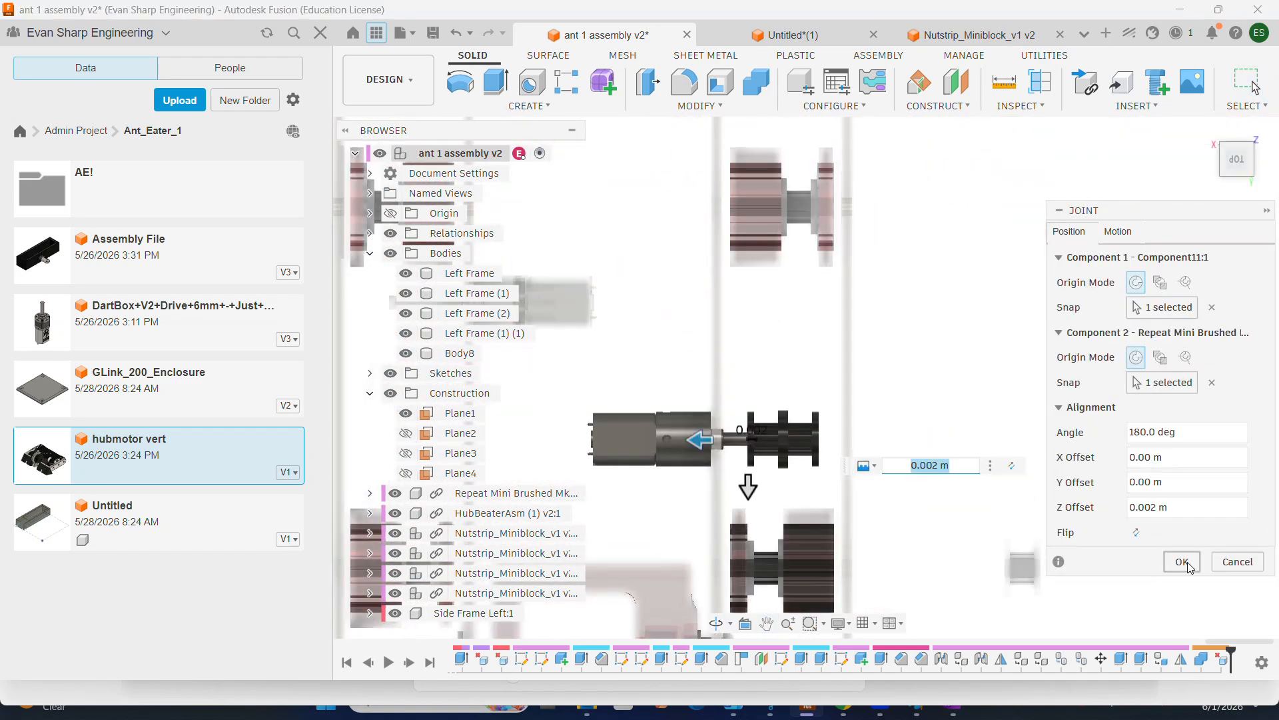
left_click(1183, 564)
- Extrude the round end face of the double pulley mounted on the motor shaft
middle_click_drag(933, 426, 826, 360, "shift")
scroll(813, 360, "up", 8)
key("e")
left_click(692, 336)
middle_click_drag(693, 339, 786, 320, "shift")
left_click_drag(651, 326, 705, 301)
key("Return")
key("e")
left_click(753, 400)
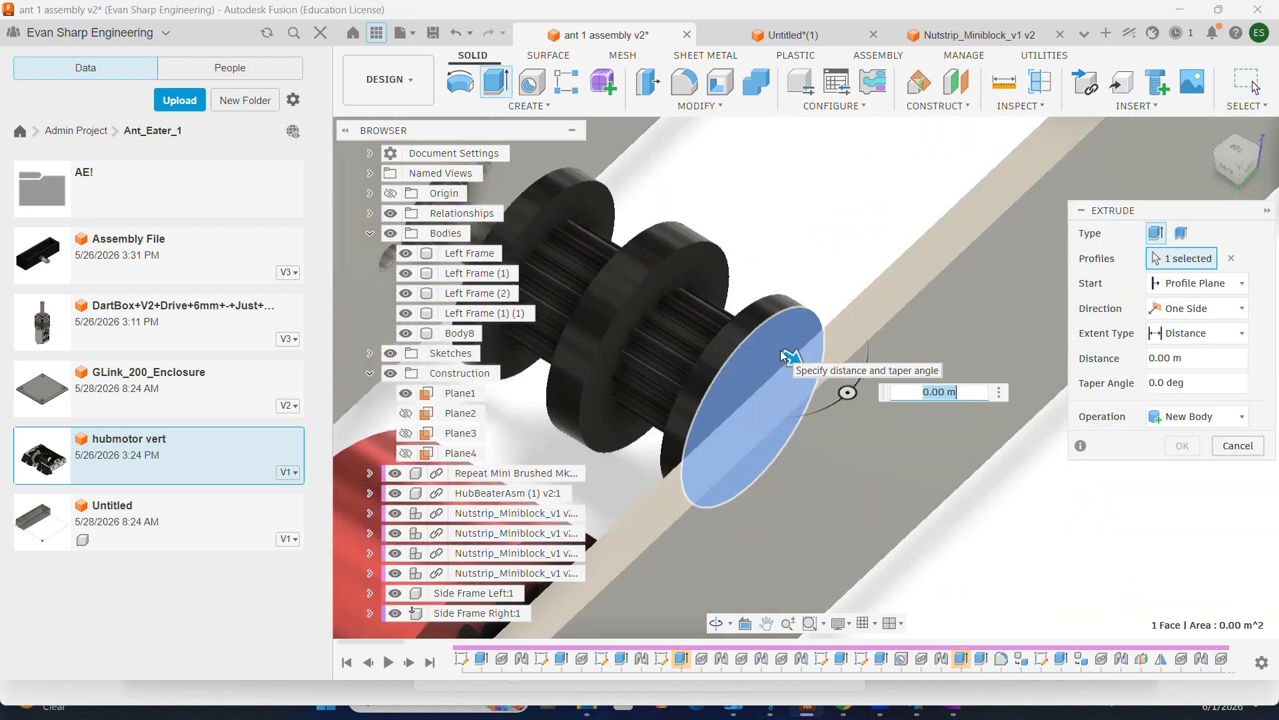
scroll(753, 400, "down", 6)
left_click(827, 400)
- Expand Component11:1 in the model tree and hide its Body1
scroll(457, 567, "down", 10)
left_click(395, 593)
left_click(395, 593)
left_click(370, 593)
left_click(419, 593)
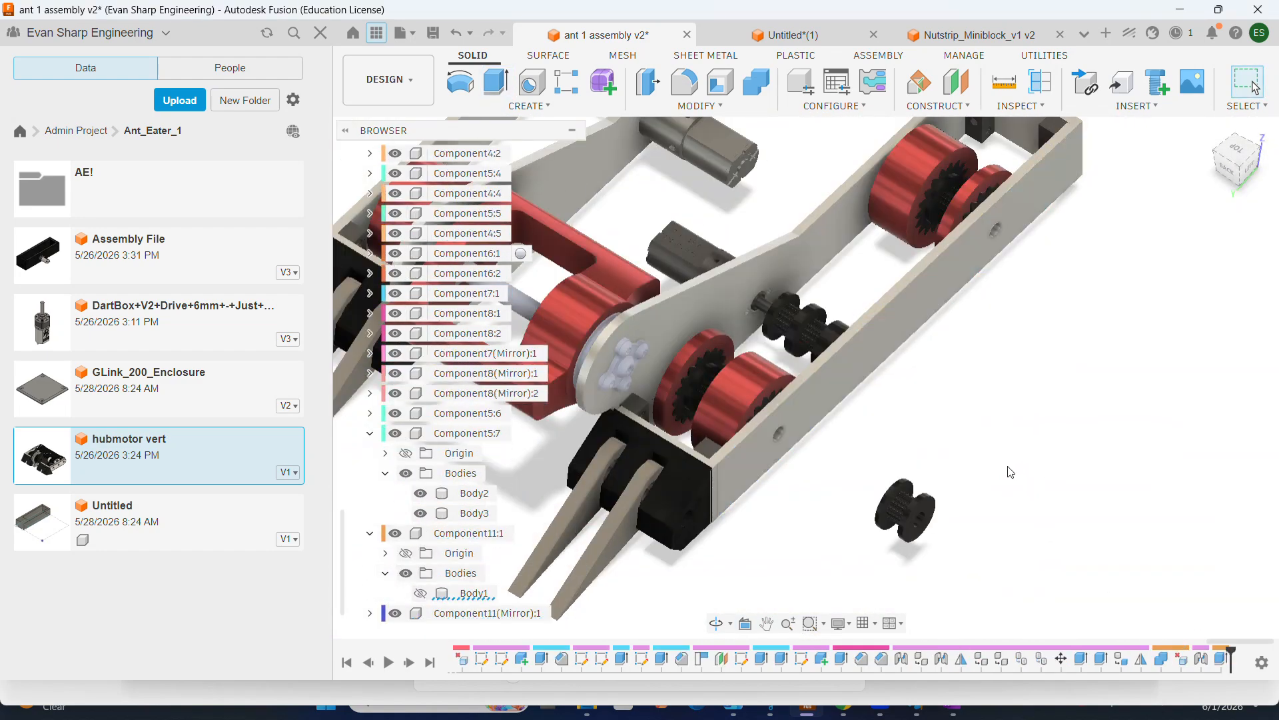
- Hide the Left Frame (2) body and start a sketch on the outer end face of the shaft-mounted pulley
left_click(933, 326)
scroll(433, 400, "up", 10)
left_click(406, 194)
middle_click_drag(833, 406, 917, 377, "shift")
left_click(917, 376)
key("p")
key("Escape")
- Sketch a nearly horizontal line across the lower part of the projected circle, closing a D-shaped outline
mouse_move(860, 333)
middle_mouse_down()
mouse_move(534, 254)
mouse_move(733, 400)
middle_mouse_up()
left_click(841, 623)
left_click(1133, 523)
middle_click_drag(933, 346, 834, 421)
scroll(908, 440, "up", 6)
key("l")
left_click(783, 425)
left_click(998, 424)
key("c")
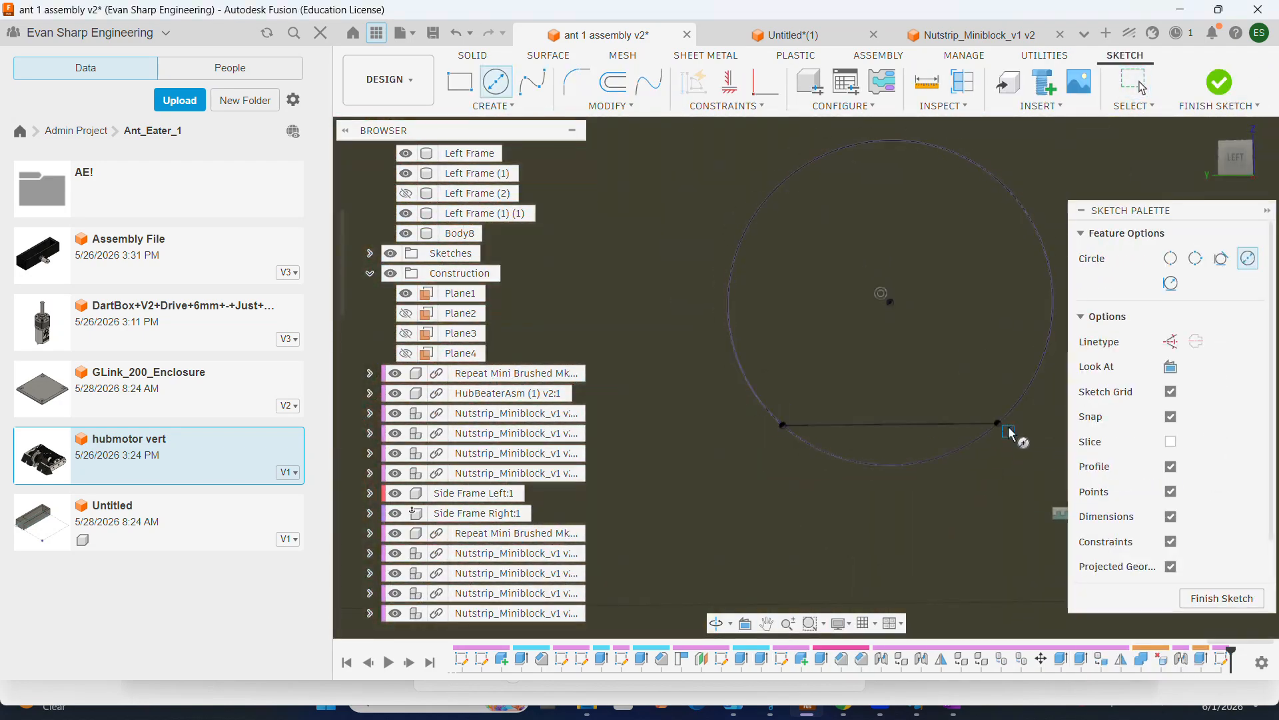
- Offset the D-shaped outline outward by 0.0005 m
key("o")
left_click(817, 425)
mouse_move(753, 410)
left_mouse_down()
mouse_move(699, 434)
mouse_move(713, 420)
left_mouse_up()
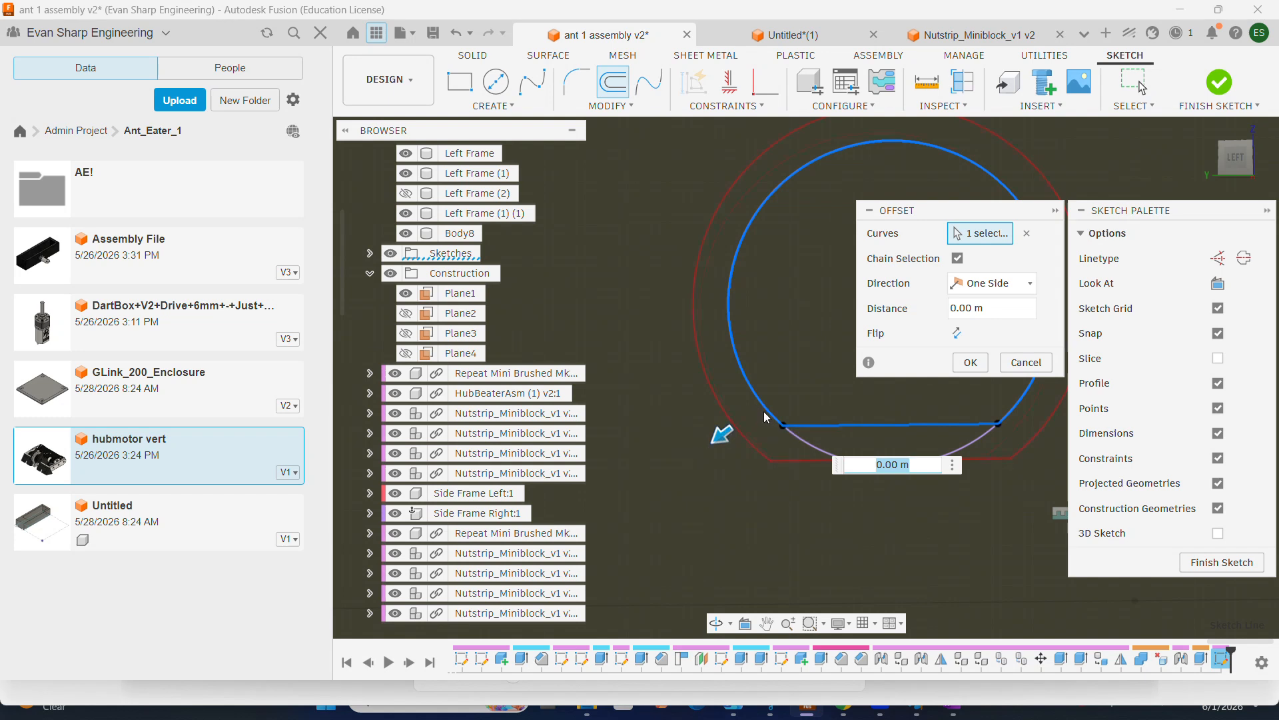
scroll(713, 420, "down", 3)
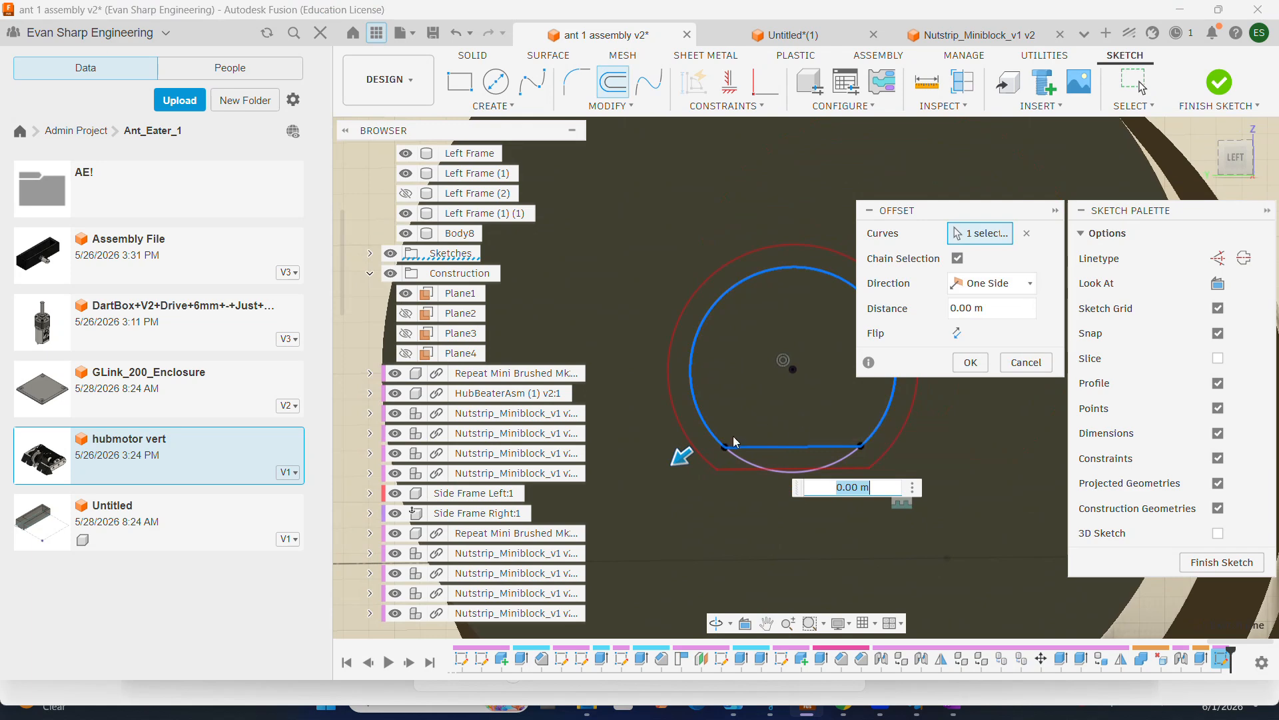
left_click_drag(680, 455, 682, 456)
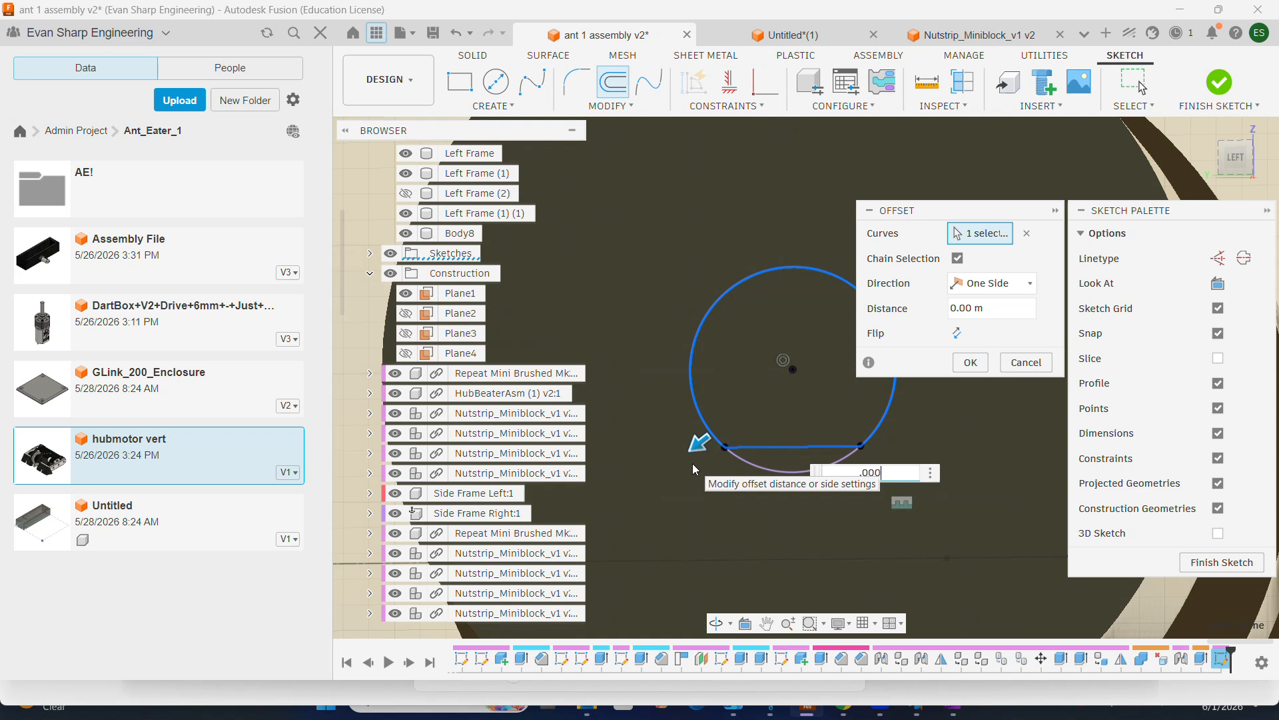
type("05")
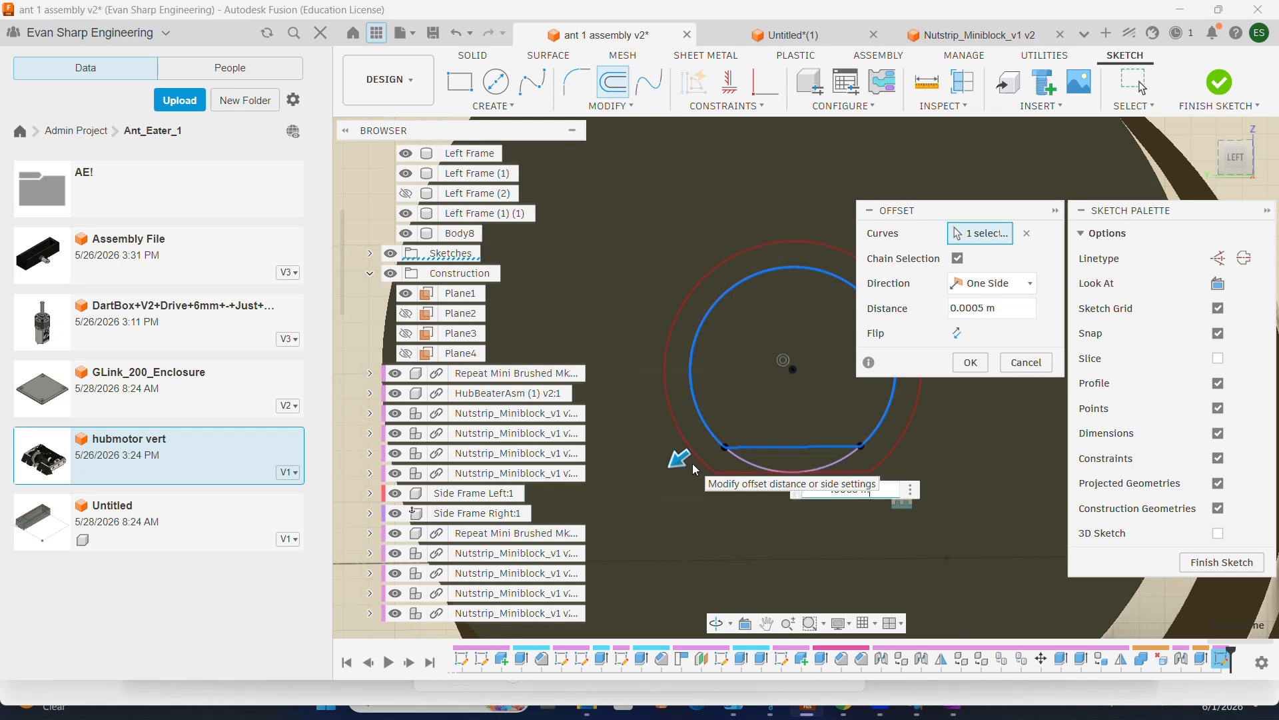
key("Return")
- Cut the offset D-shaped bore profiles into the pulley from its outer end face and run Extrude once more
key("e")
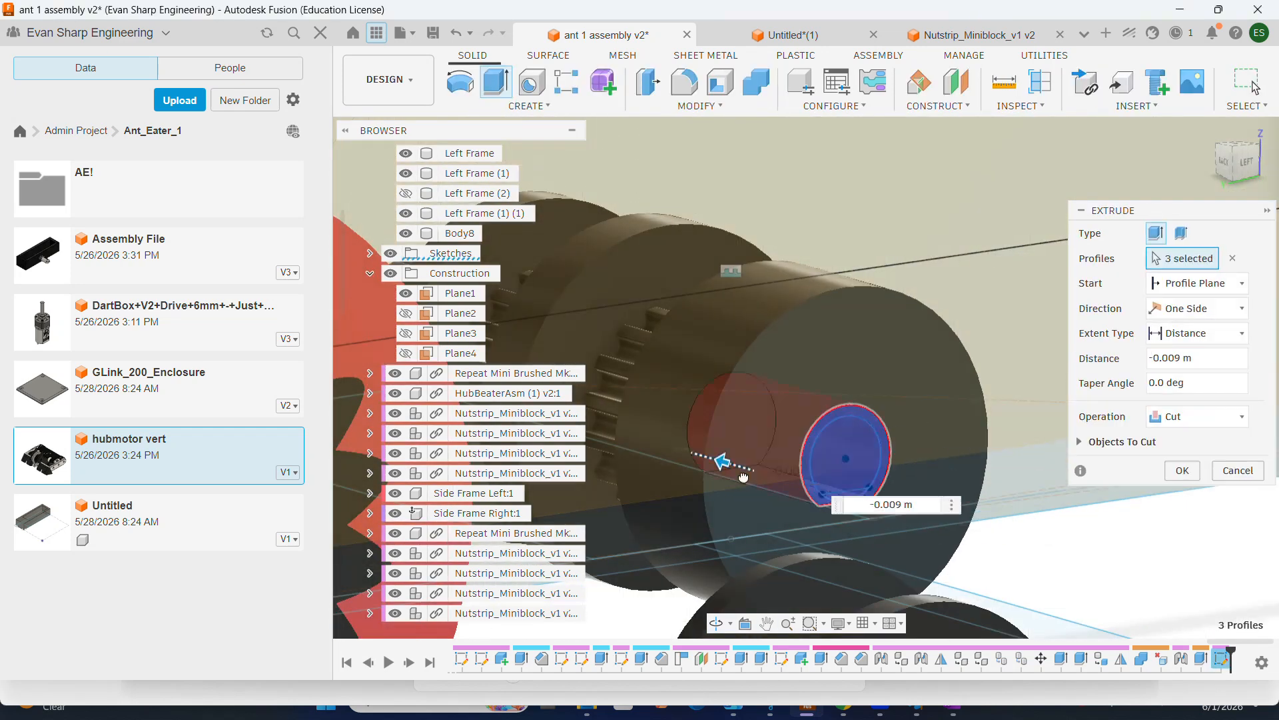
scroll(819, 490, "down", 5)
left_click_drag(933, 433, 771, 491)
key("Return")
key("e")
left_click(900, 540)
key("Return")
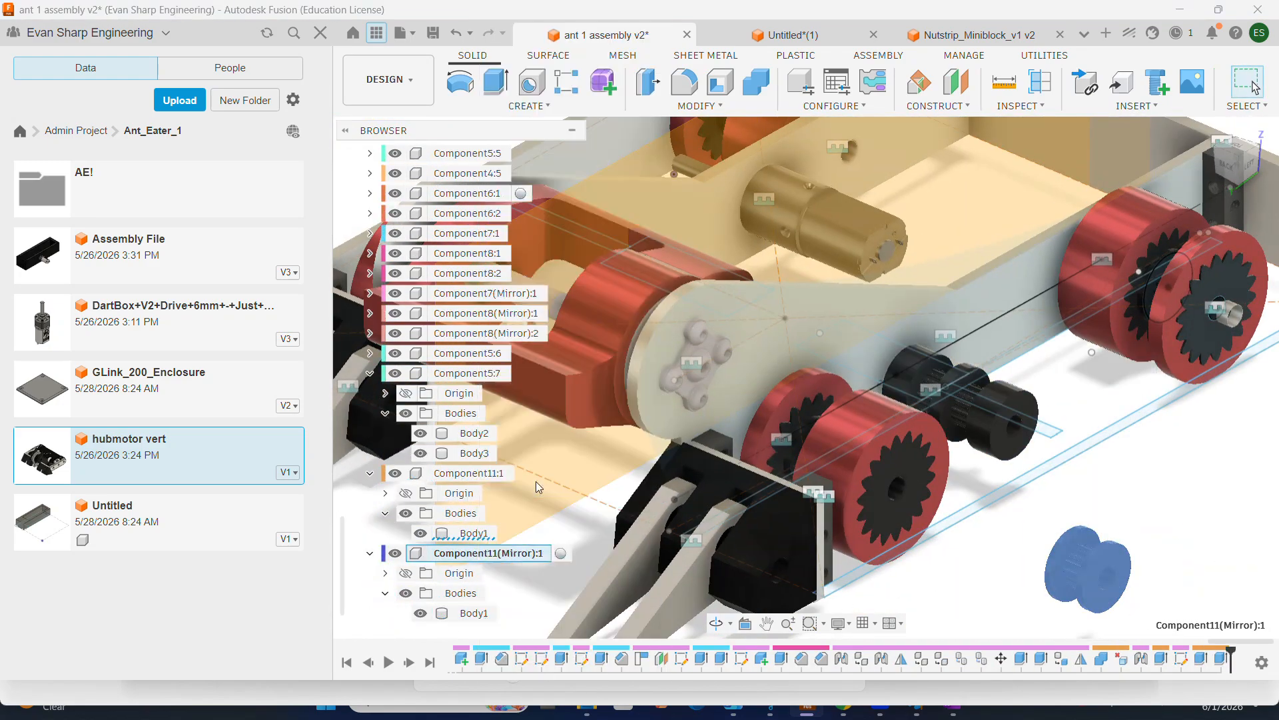
- Show Sketch35, which holds the D-shaped bore outline on the shaft-mounted pulley's end face
middle_click_drag(866, 513, 893, 521, "shift")
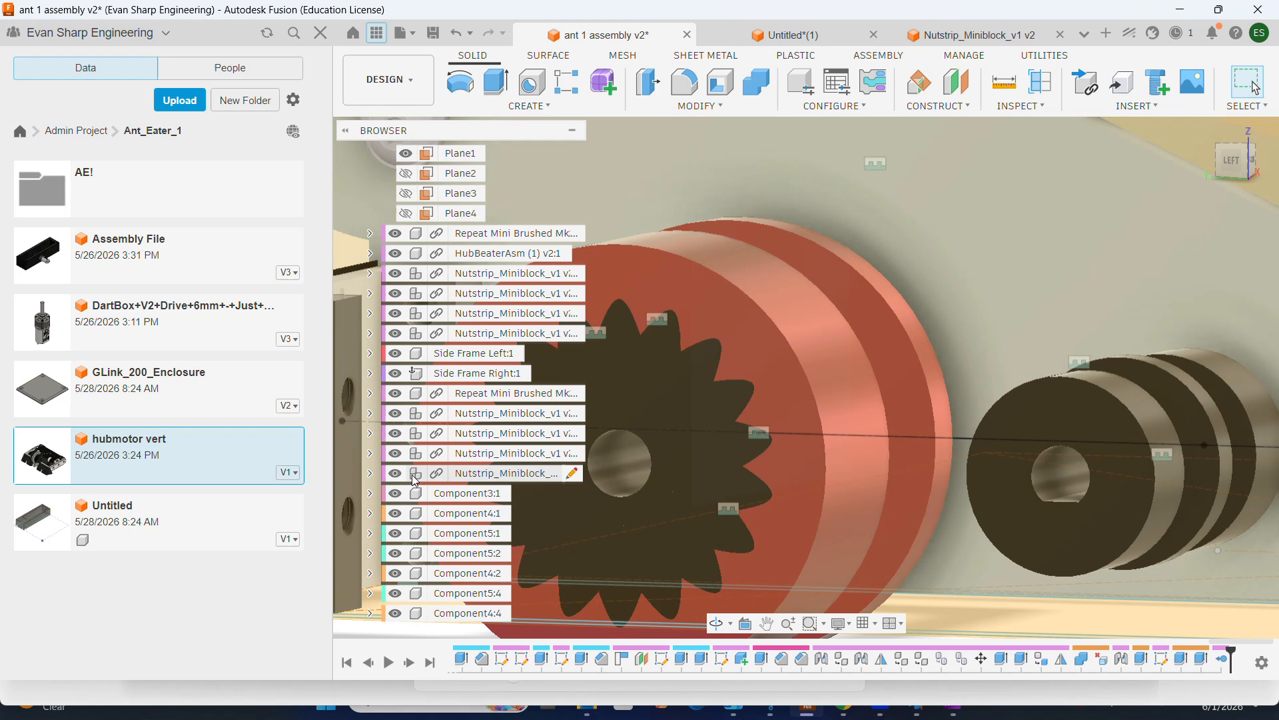
scroll(409, 422, "up", 5)
left_click(406, 414)
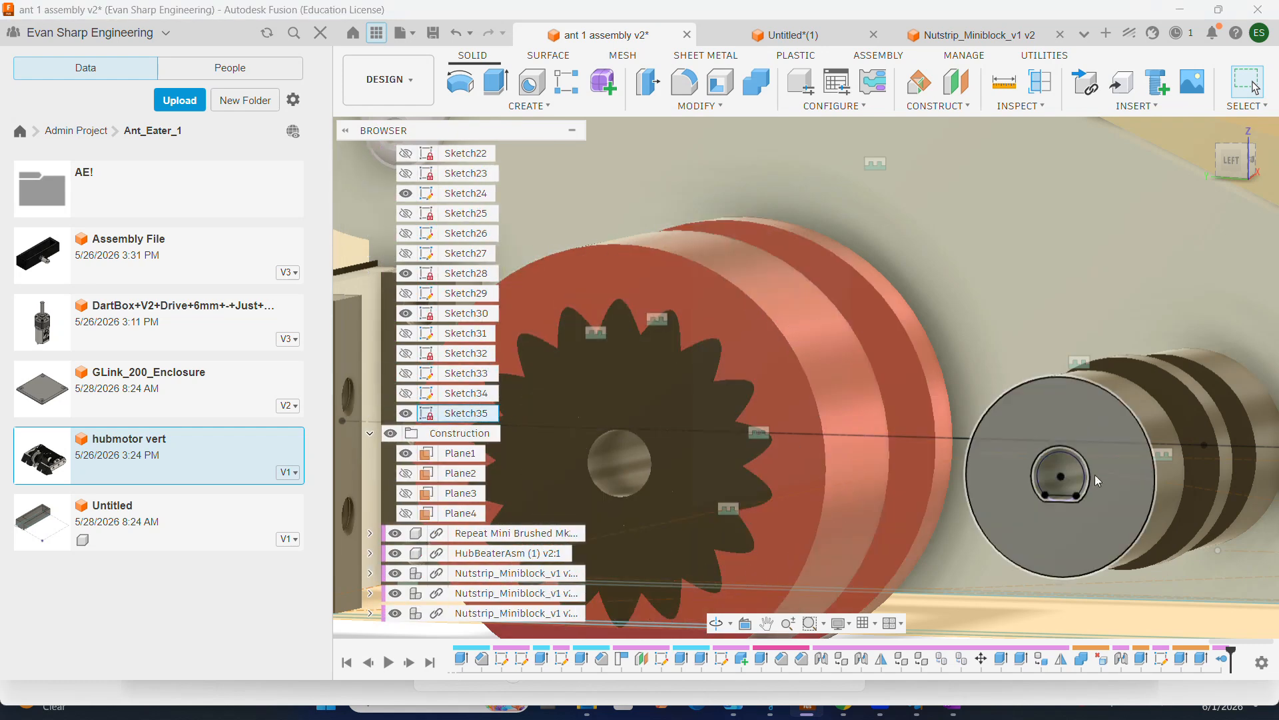
mouse_move(1072, 429)
middle_mouse_down("shift")
mouse_move(1104, 427)
mouse_move(1068, 437)
mouse_move(1081, 435)
middle_mouse_up("shift")
scroll(1083, 466, "up", 6)
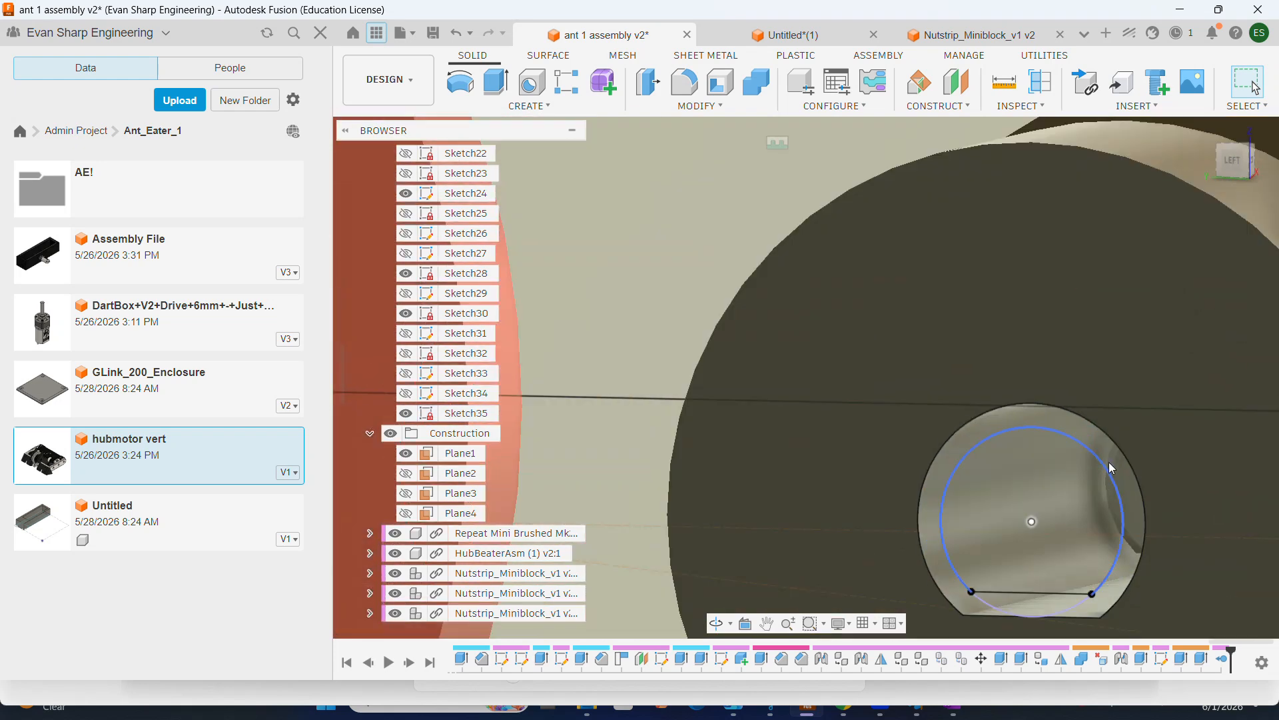
- Select the three D-shaped bore profiles for an extrusion and hide the bodies of Component11:1
key("e")
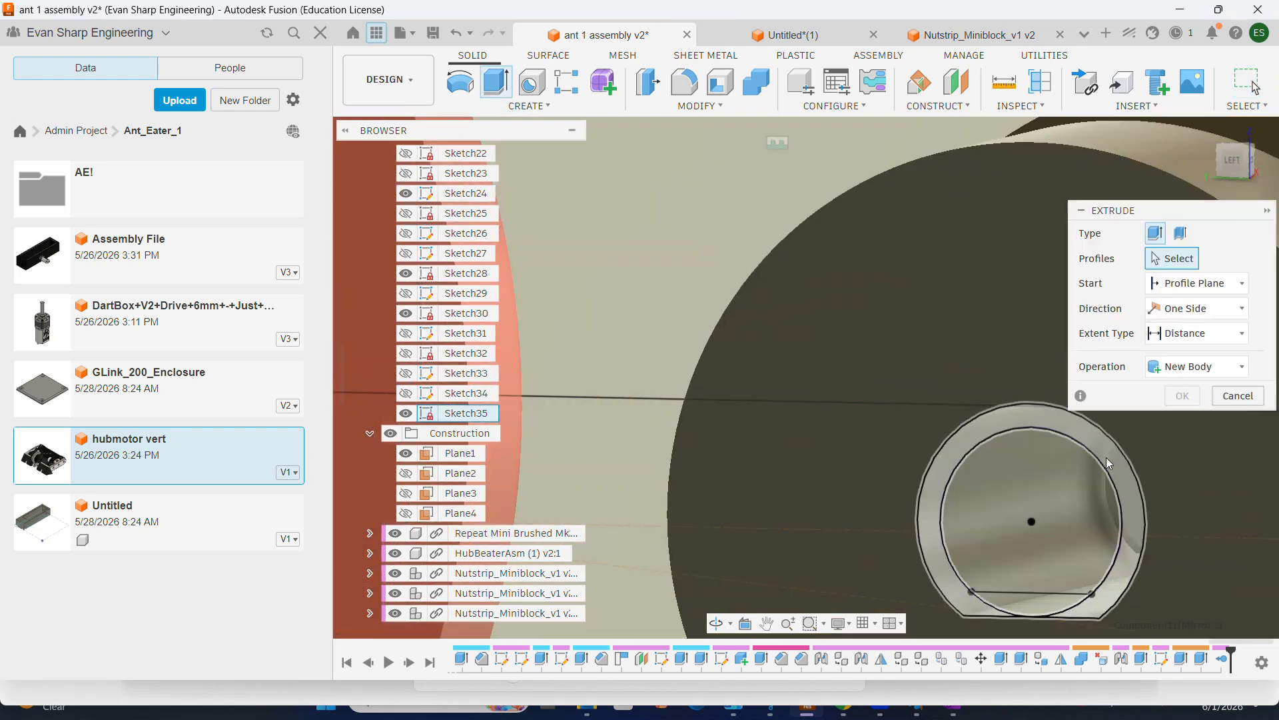
left_click(1106, 456)
left_click(1083, 484)
middle_click_drag(1111, 499, 1097, 509, "shift")
left_click(1055, 606)
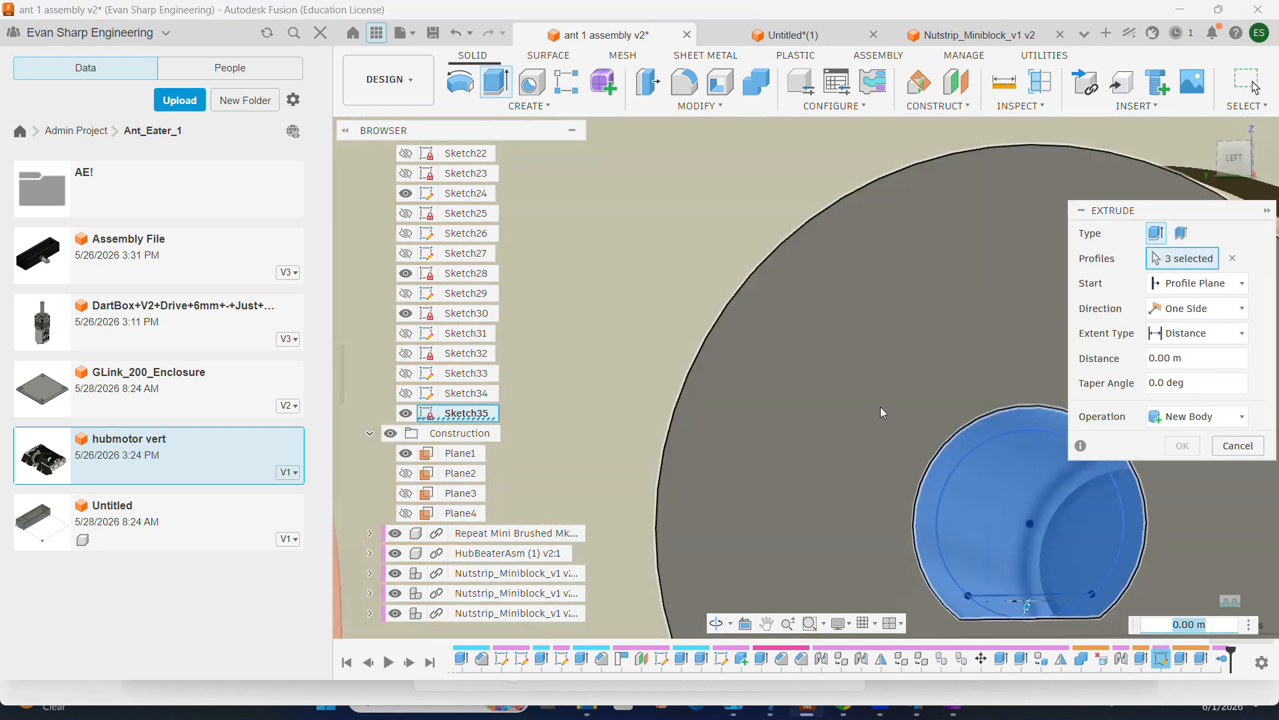
scroll(465, 538, "down", 5)
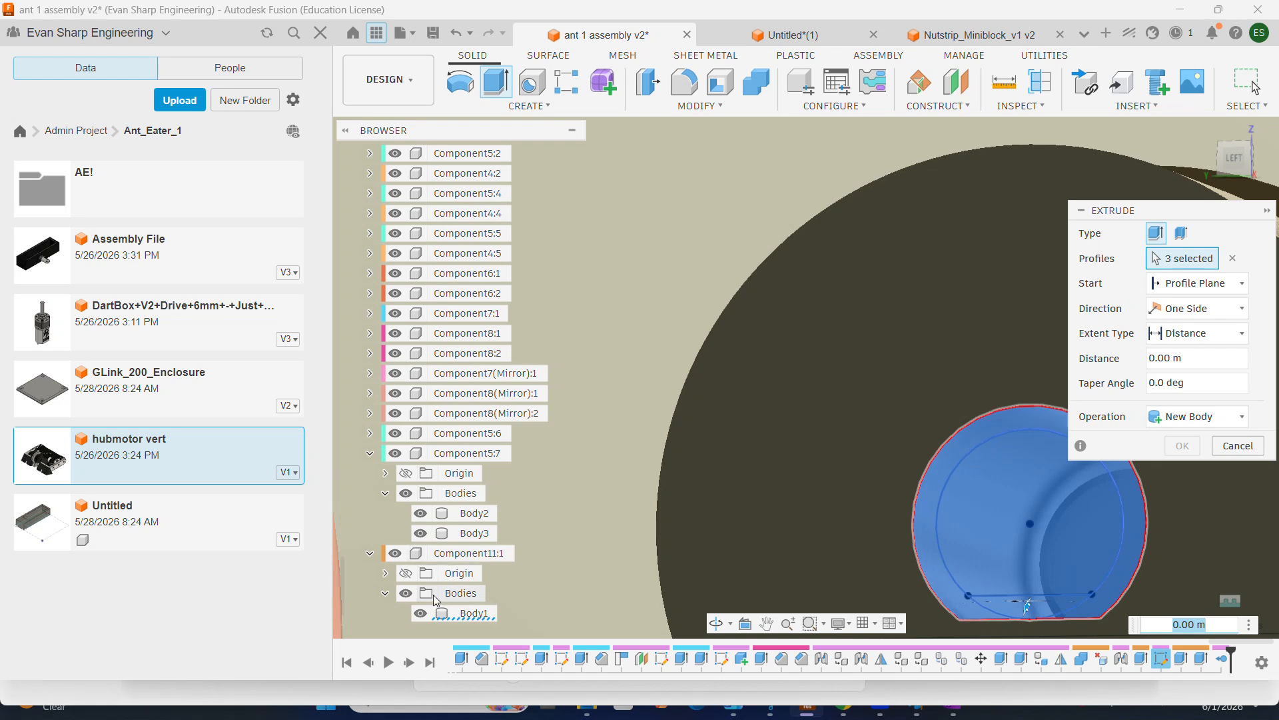
left_click(405, 593)
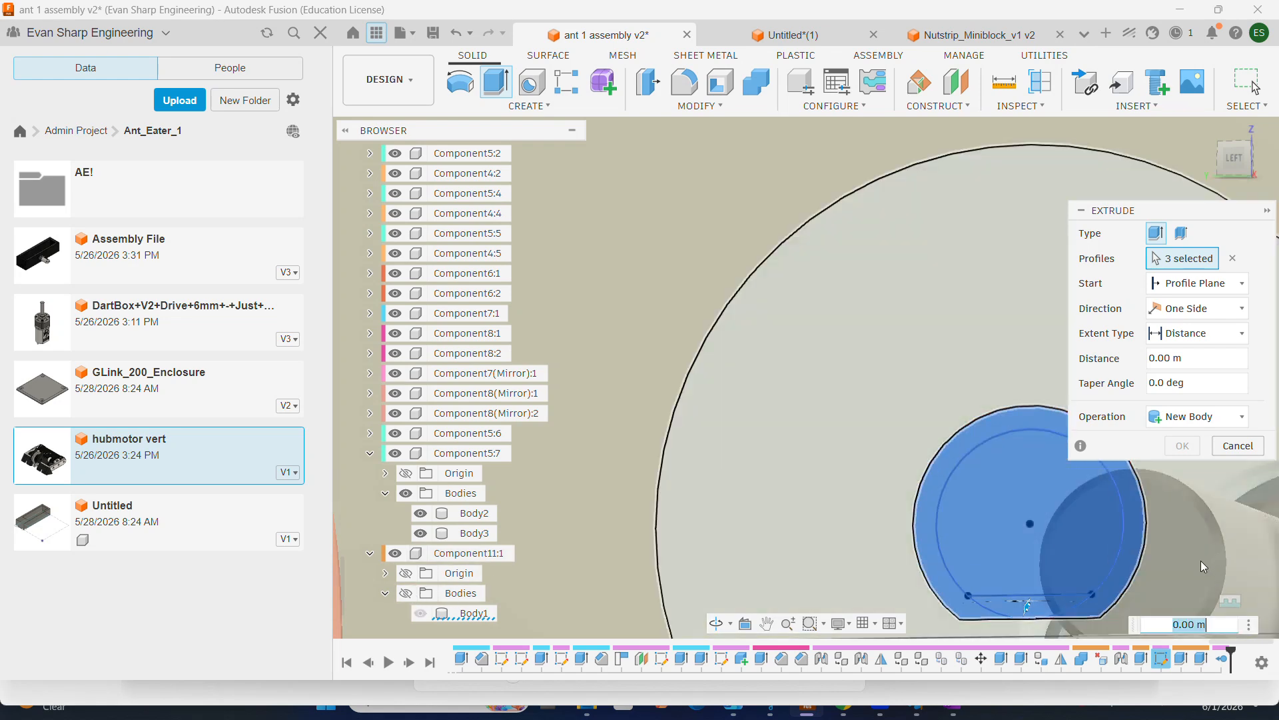
- Extrude the selected profiles -0.012 m along the motor shaft and join them to the pulley with Component11:1's bodies shown again
middle_click_drag(933, 478, 742, 428, "shift")
scroll(742, 428, "up", 4)
type("-0.012")
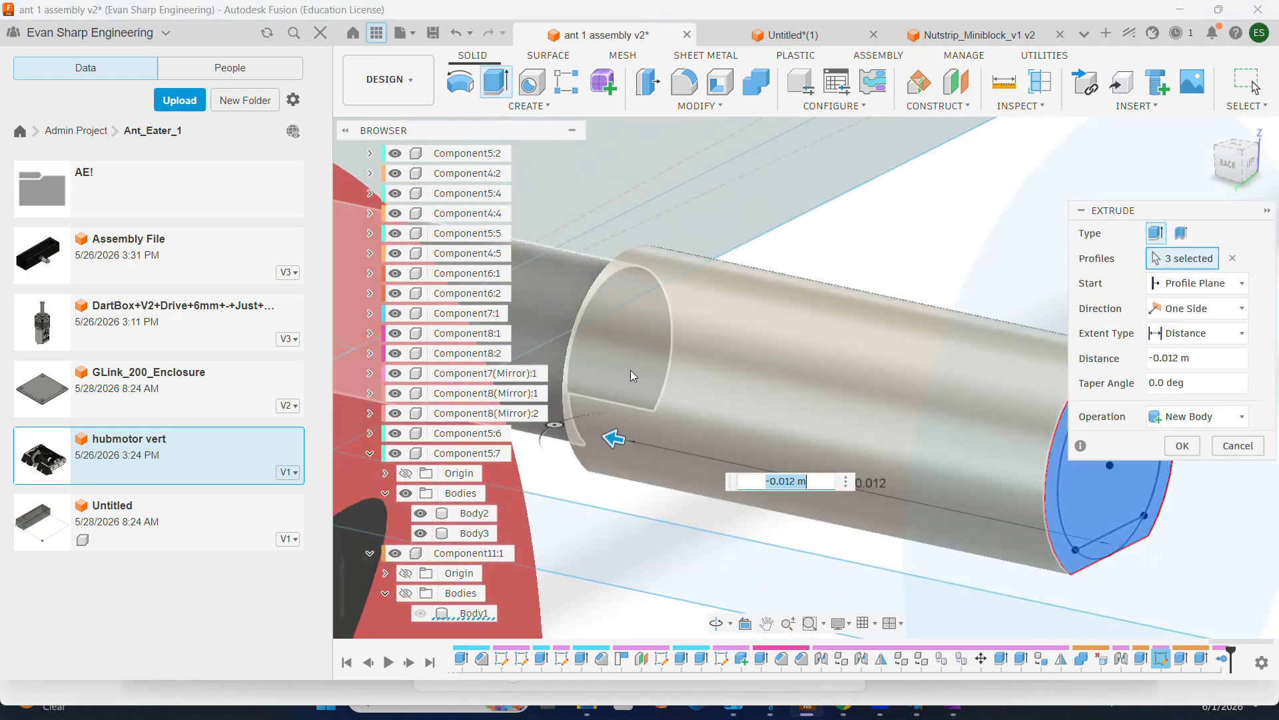
left_click(405, 593)
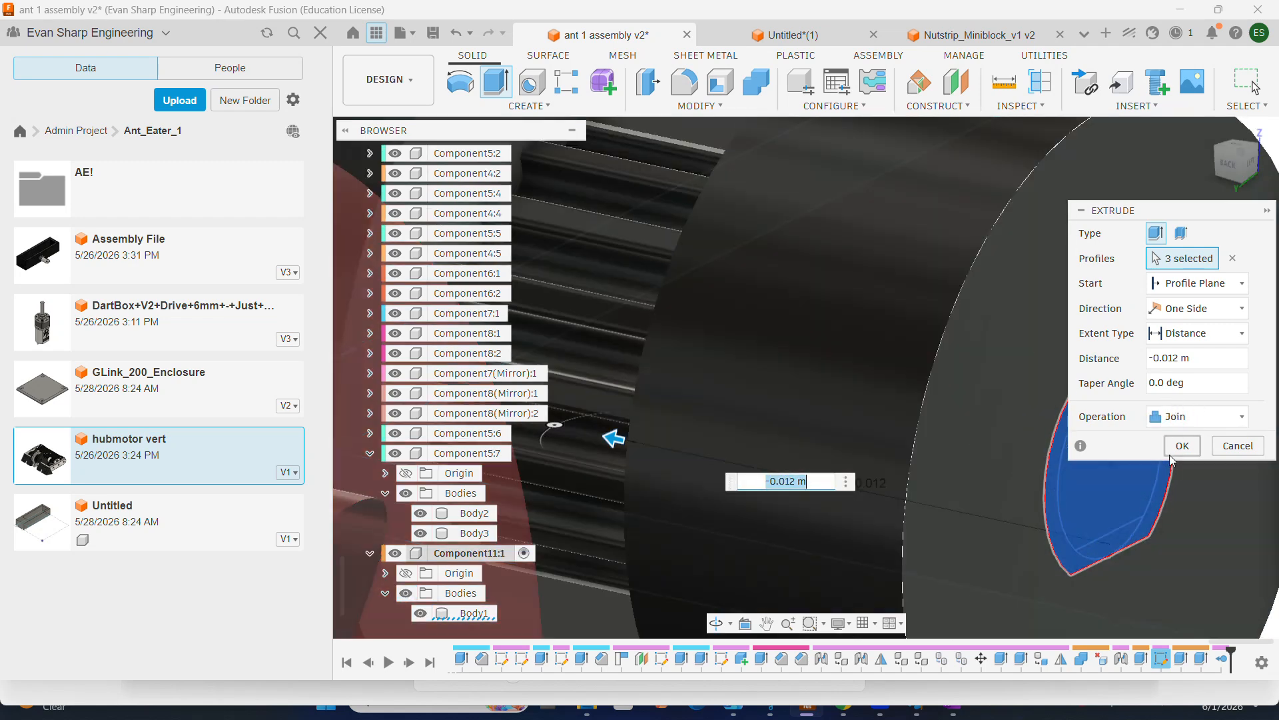
scroll(921, 426, "down", 5)
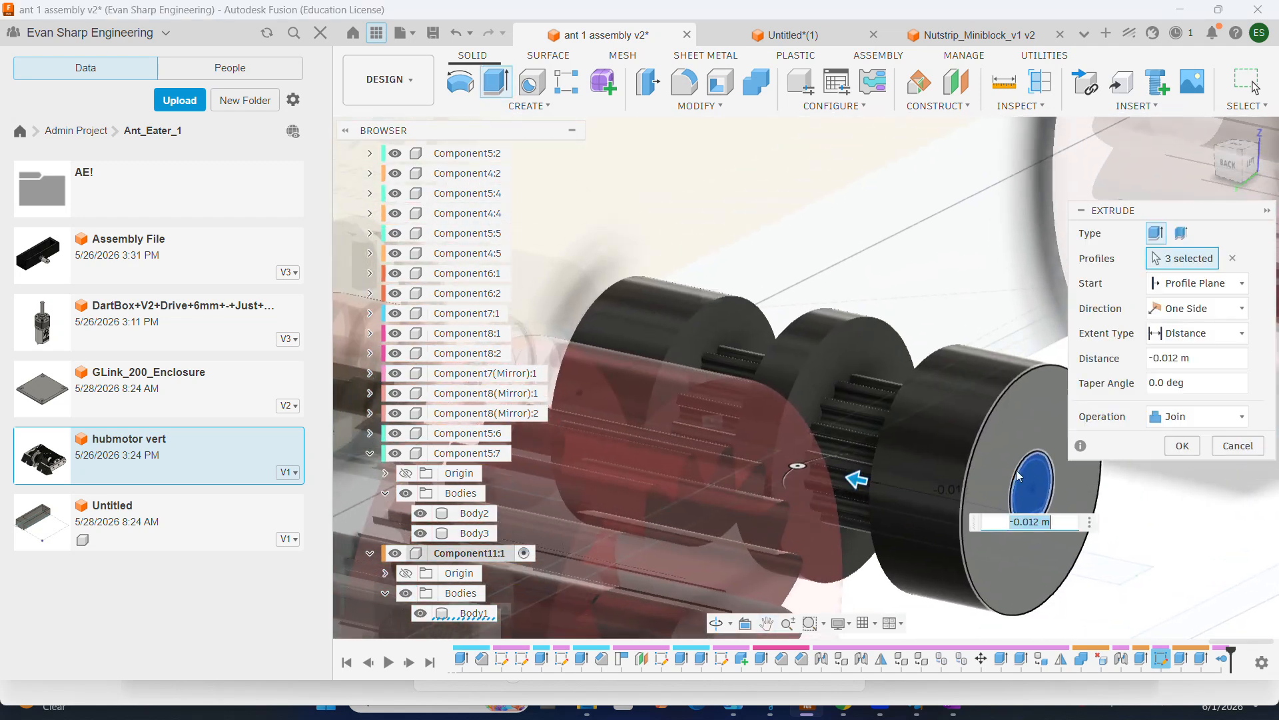
left_click(1182, 446)
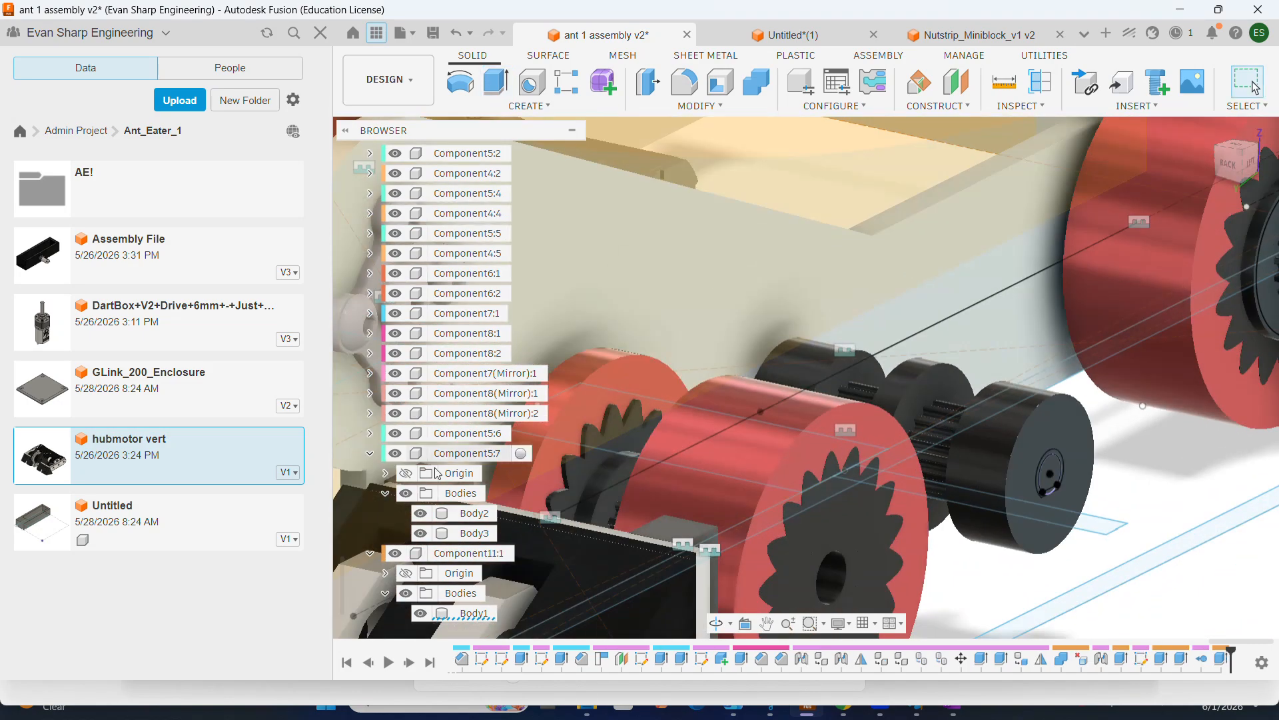
- Turn off the viewport display of sketches, construction planes and joint glyphs
left_click(841, 623)
mouse_move(919, 529)
left_click(1088, 422)
middle_click_drag(1066, 400, 1057, 488, "shift")
scroll(1057, 489, "down", 1)
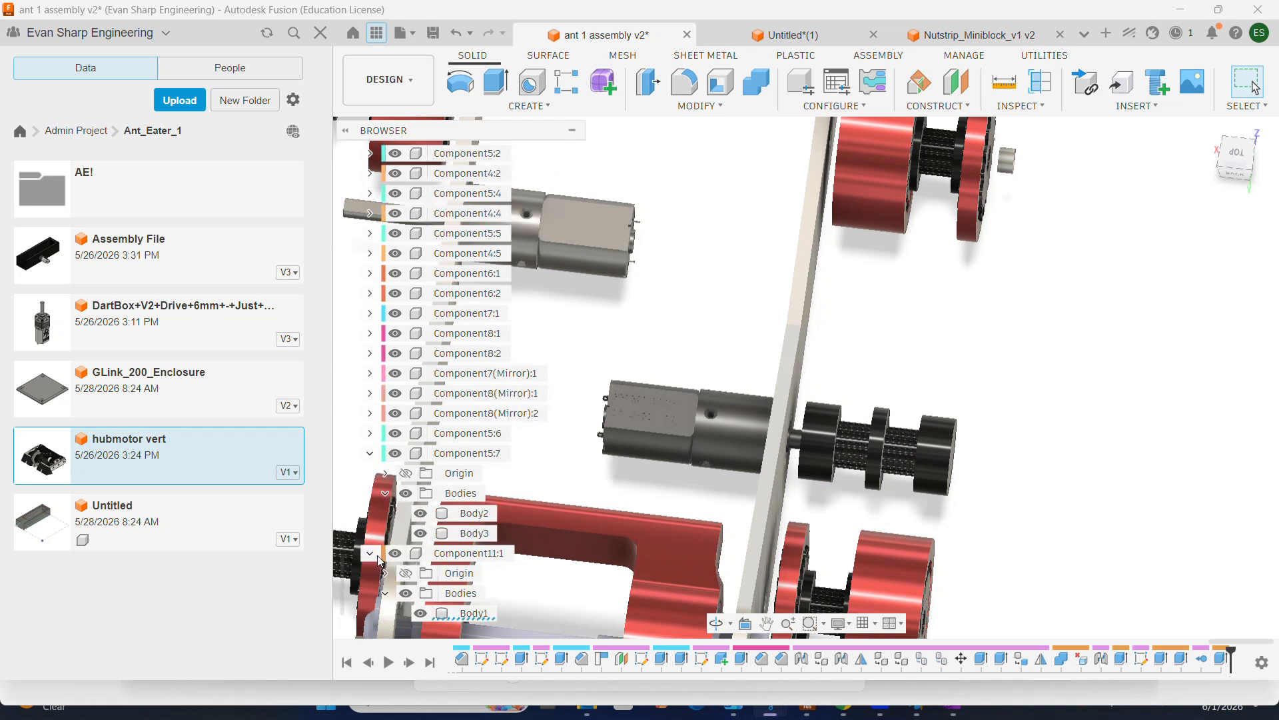
- Collapse Component11:1 and Component5:7 in the model tree and show the Left Frame (2) body
left_click(374, 555)
left_click(372, 514)
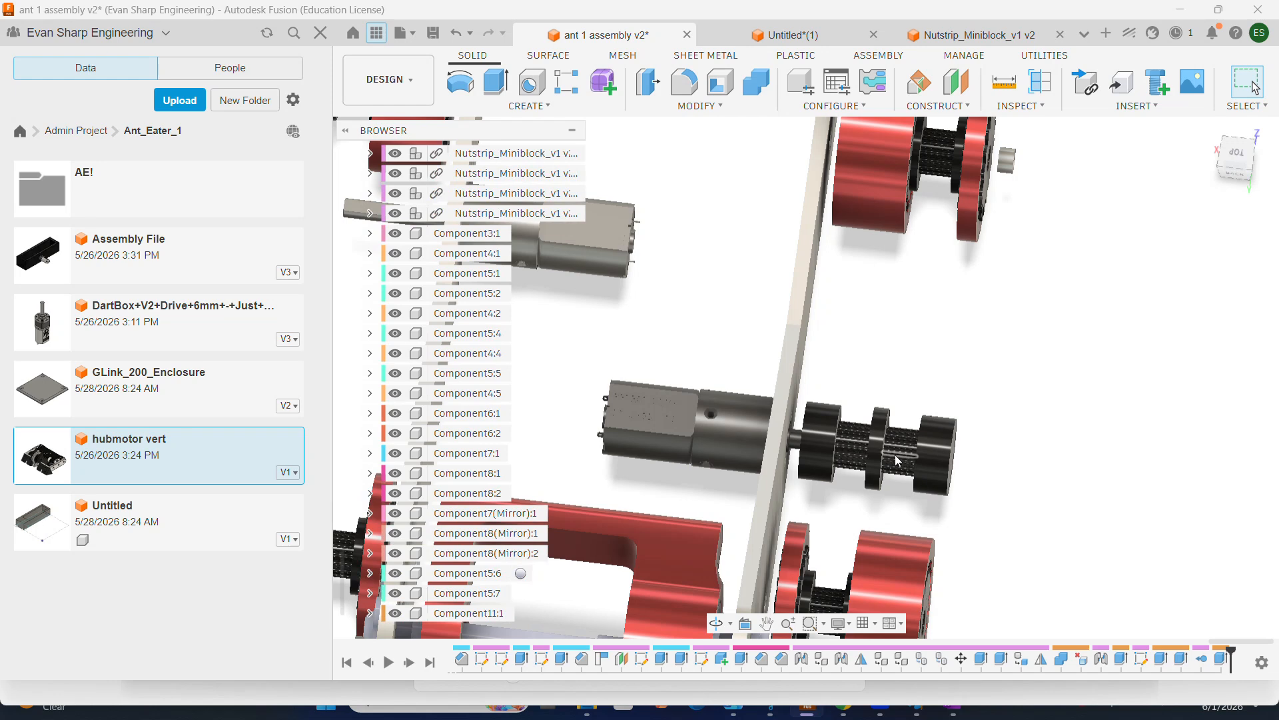
scroll(448, 540, "up", 5)
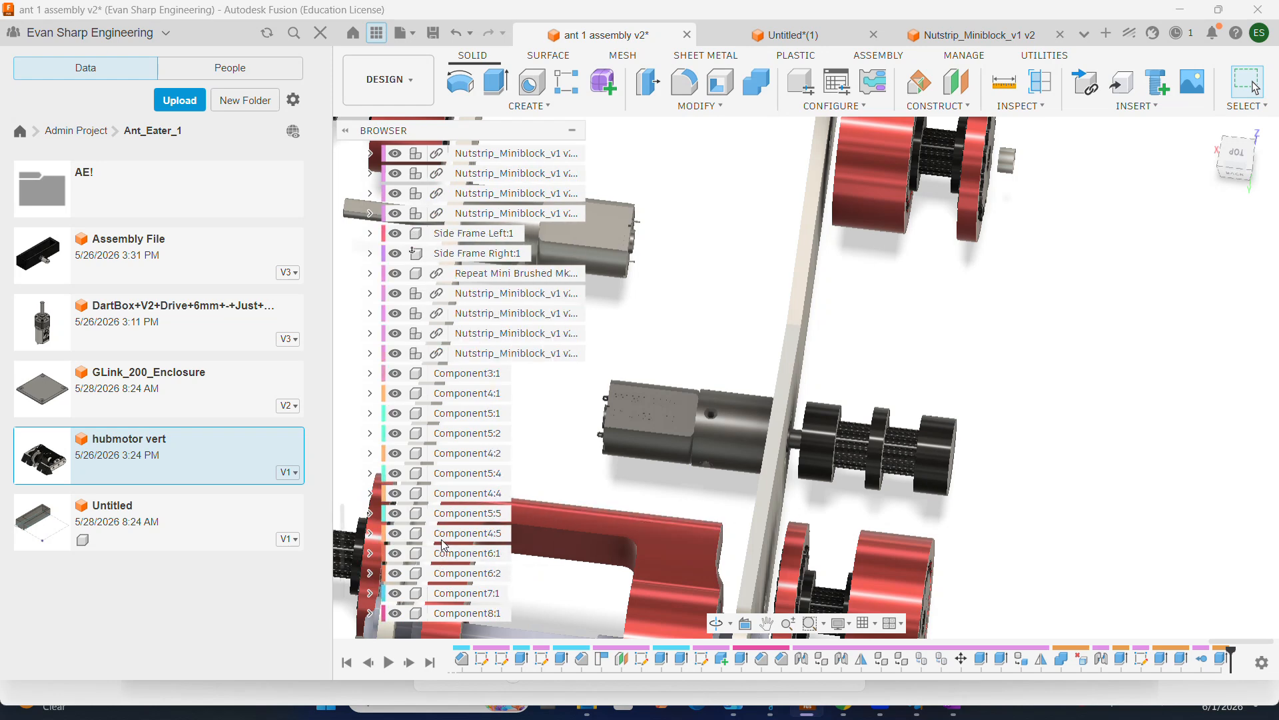
scroll(444, 523, "up", 14)
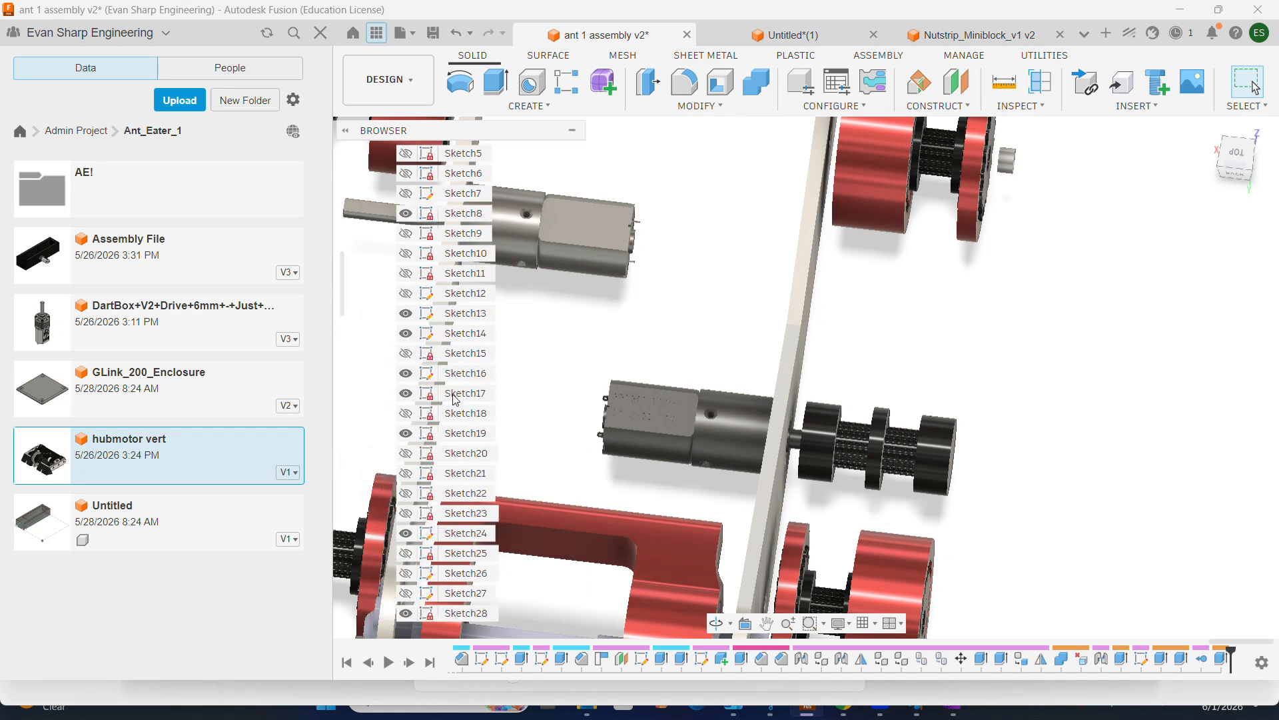
left_click(406, 273)
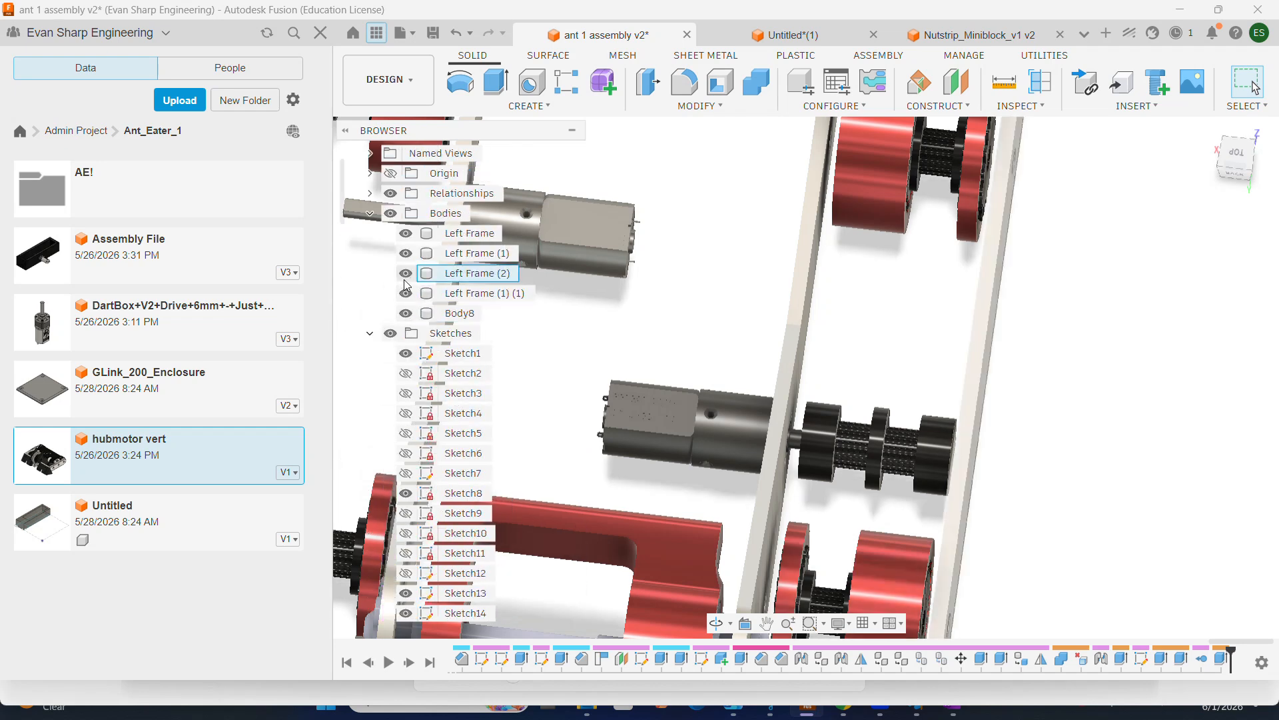
- Examine the fit between the double pulley's outer end and the Left Frame (2) plate, picking the pulley's outer cylindrical face
middle_click_drag(1003, 433, 980, 413, "shift")
middle_click_drag(1025, 481, 978, 462, "shift")
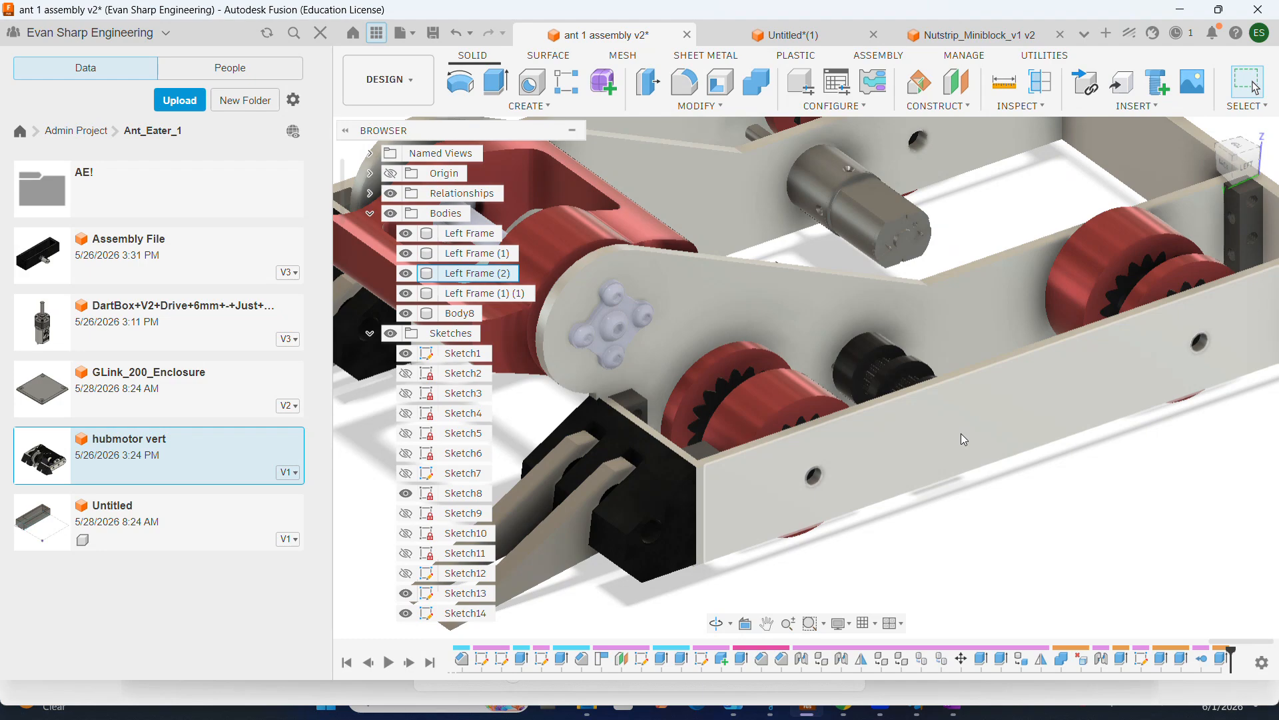
scroll(961, 434, "down", 1)
middle_click_drag(961, 433, 1029, 456, "shift")
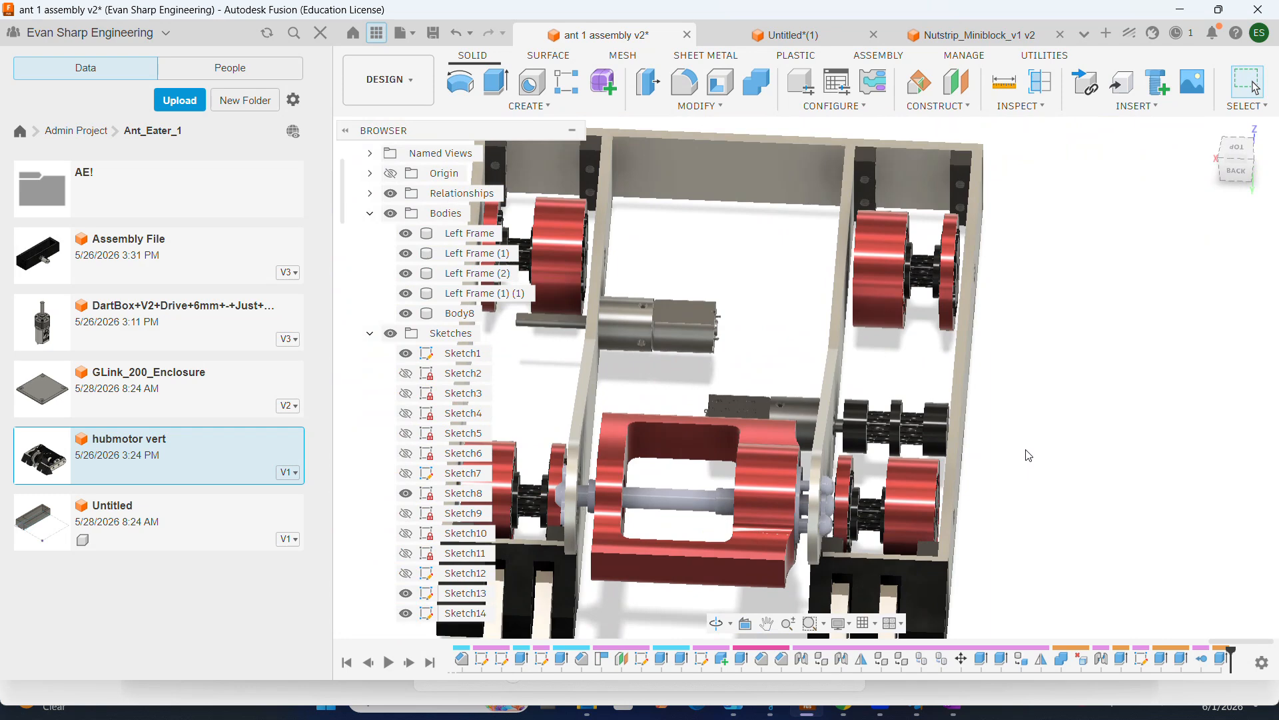
scroll(938, 422, "up", 5)
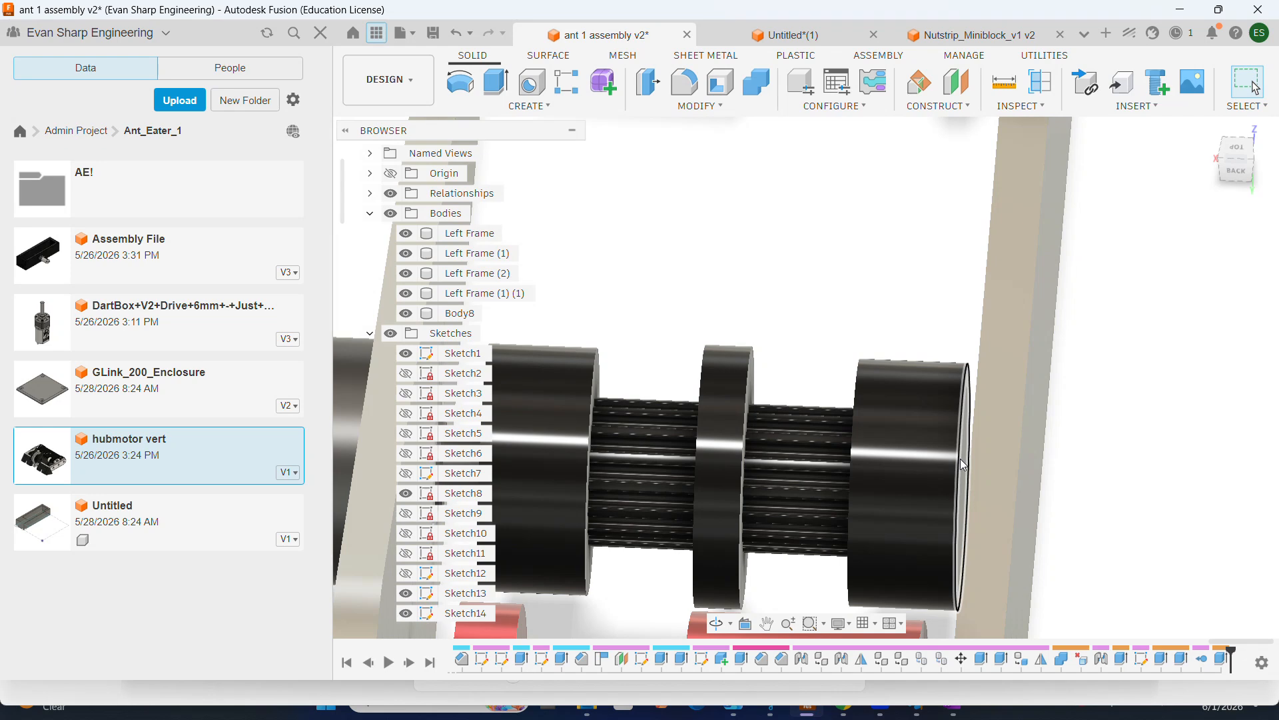
scroll(987, 462, "down", 2)
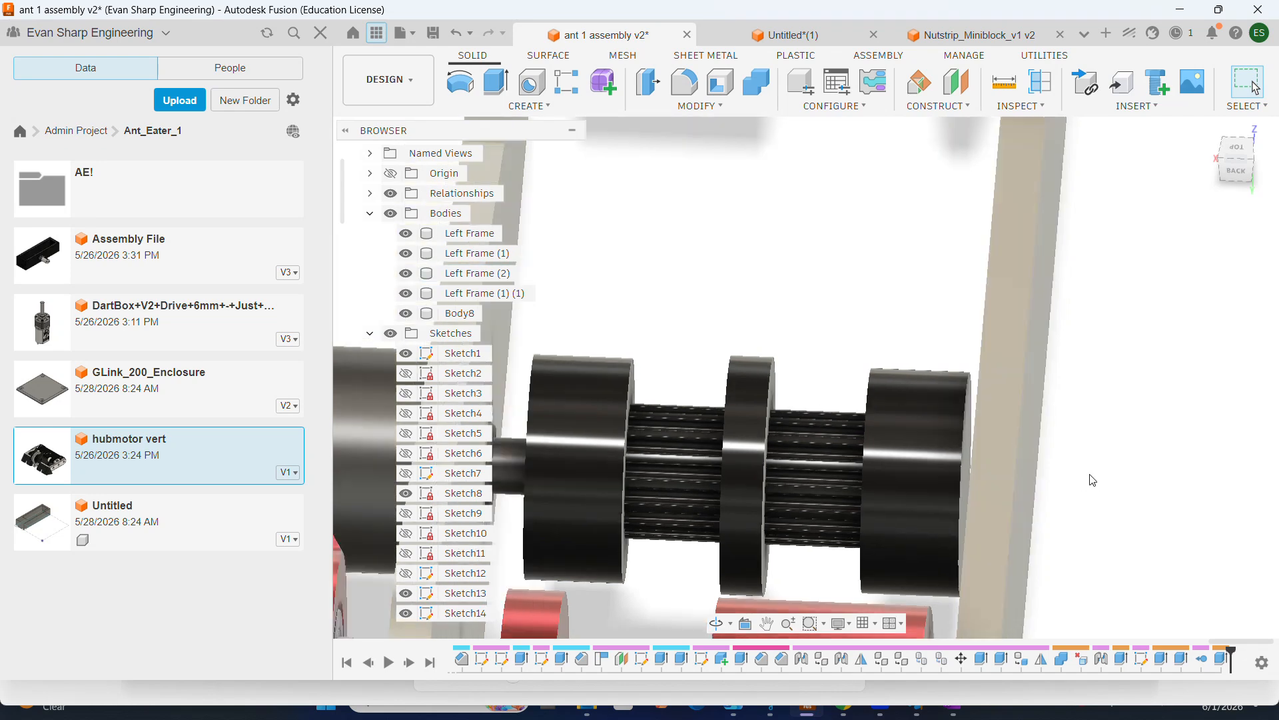
middle_click_drag(1081, 475, 1030, 465, "shift")
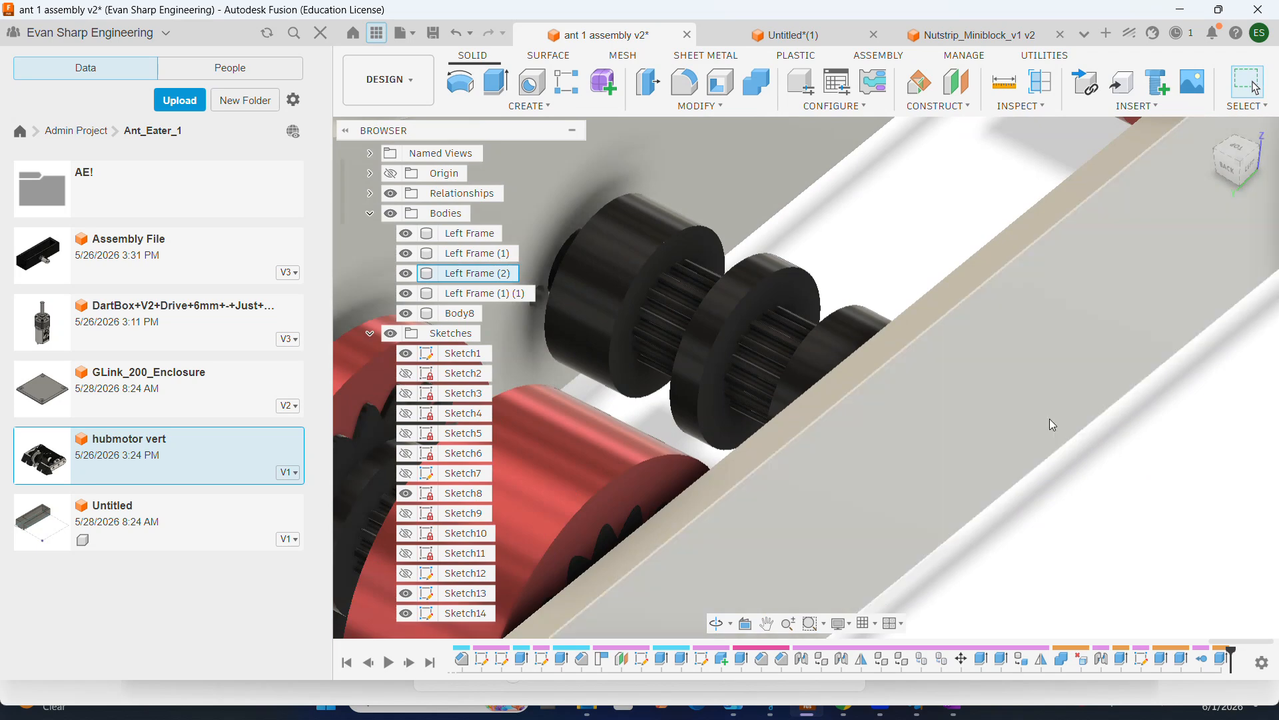
middle_click_drag(961, 398, 792, 373, "shift")
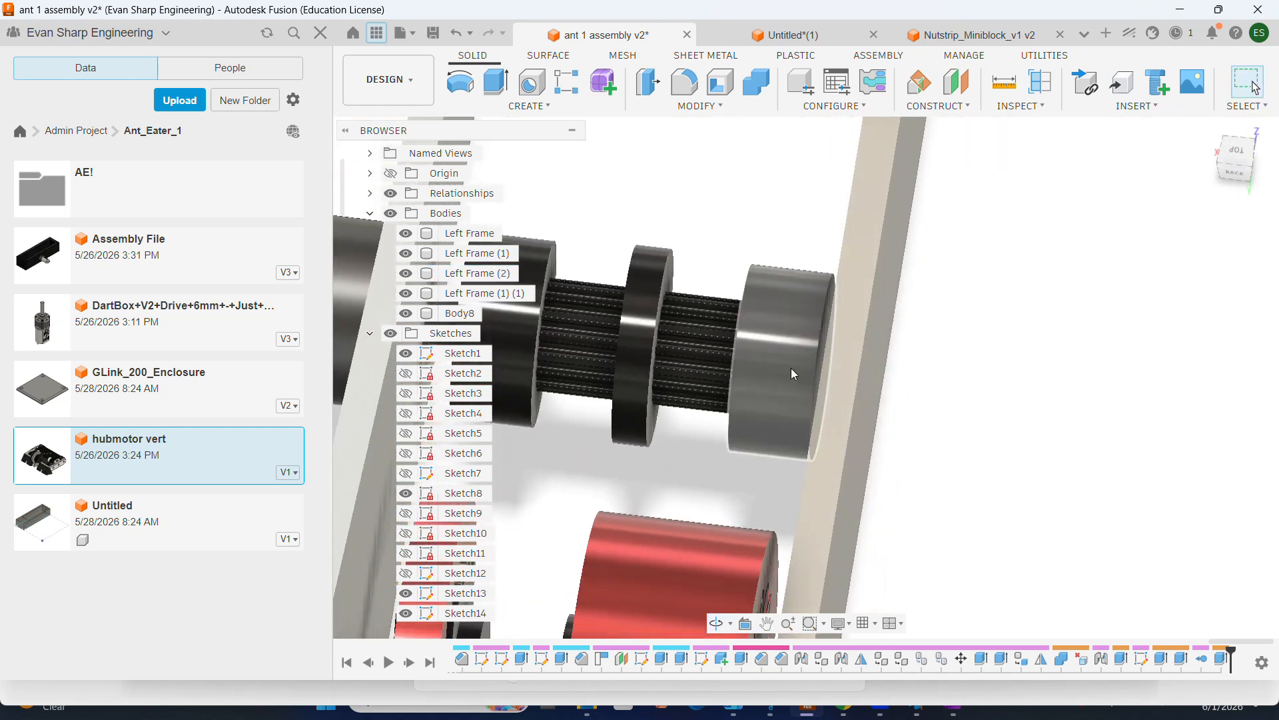
left_click(790, 370)
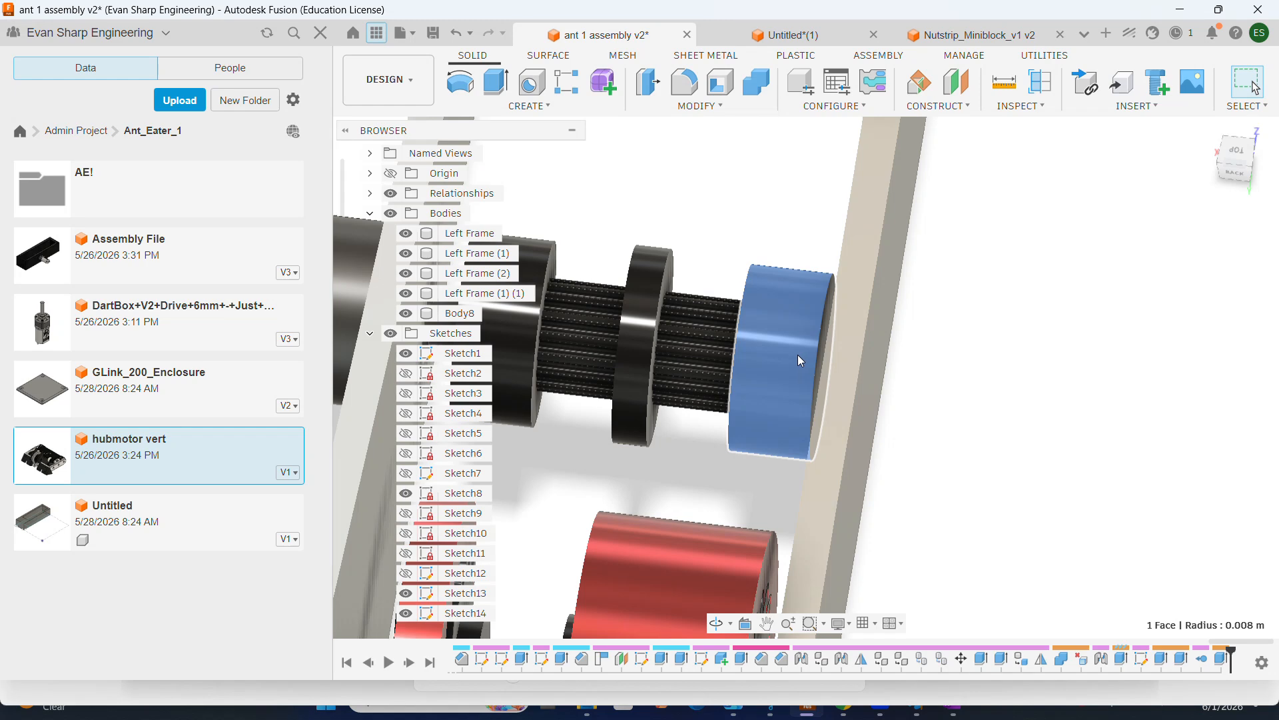
middle_click_drag(1006, 379, 902, 310, "shift")
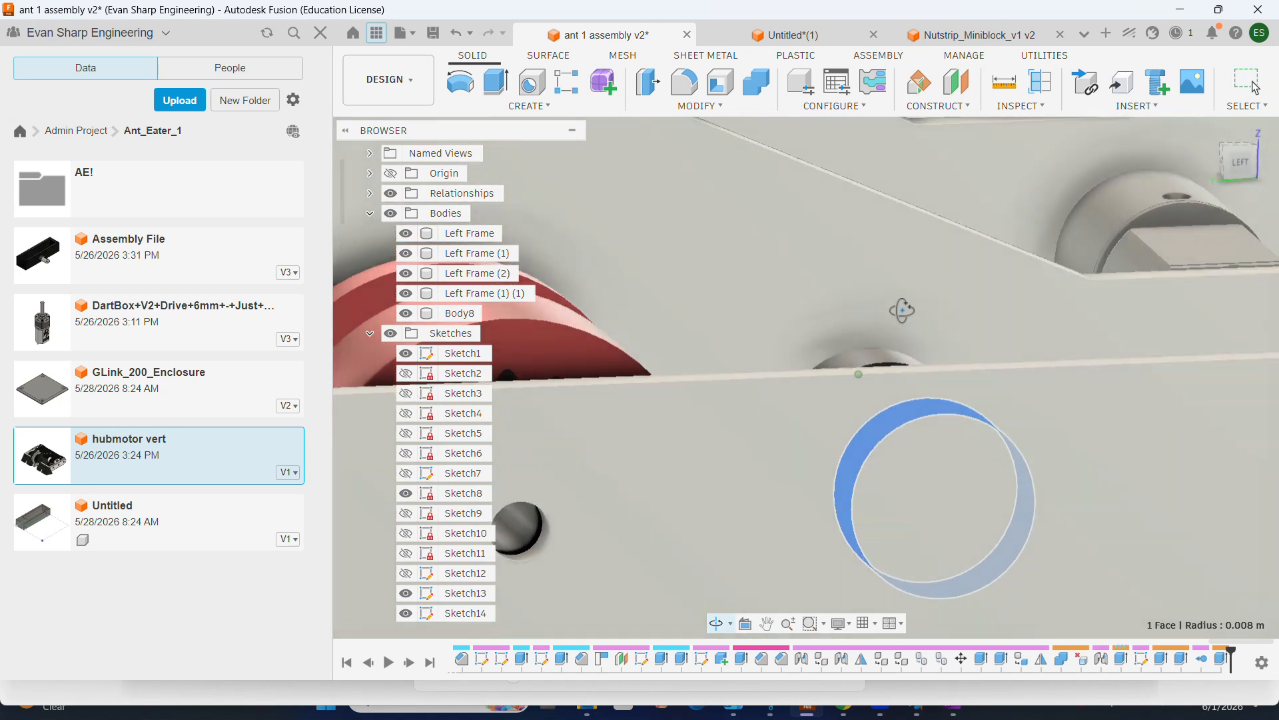
middle_click_drag(903, 311, 977, 412, "shift")
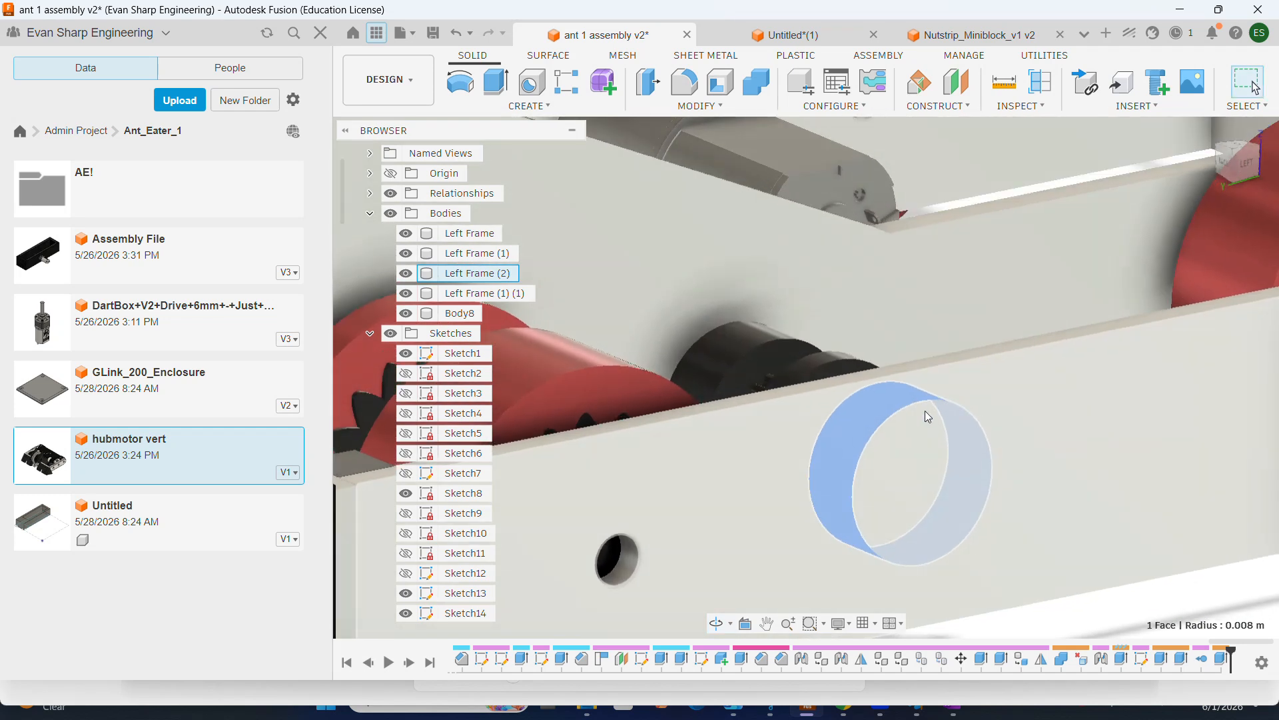
left_click(933, 408)
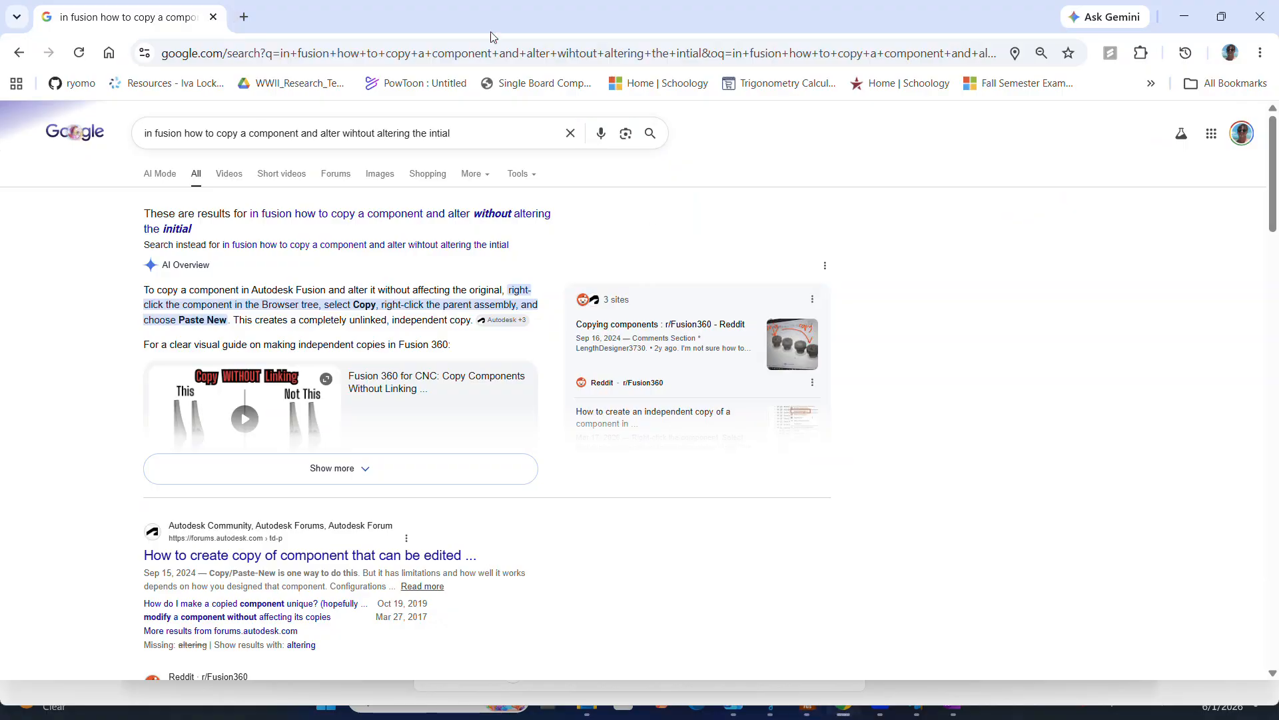
- Switch to the web browser, search Amazon for "5 mm bore bearing" and look through the listings
left_click(571, 126)
type("5 mm bore bearing")
key("Return")
scroll(559, 340, "down", 10)
scroll(559, 340, "up", 10)
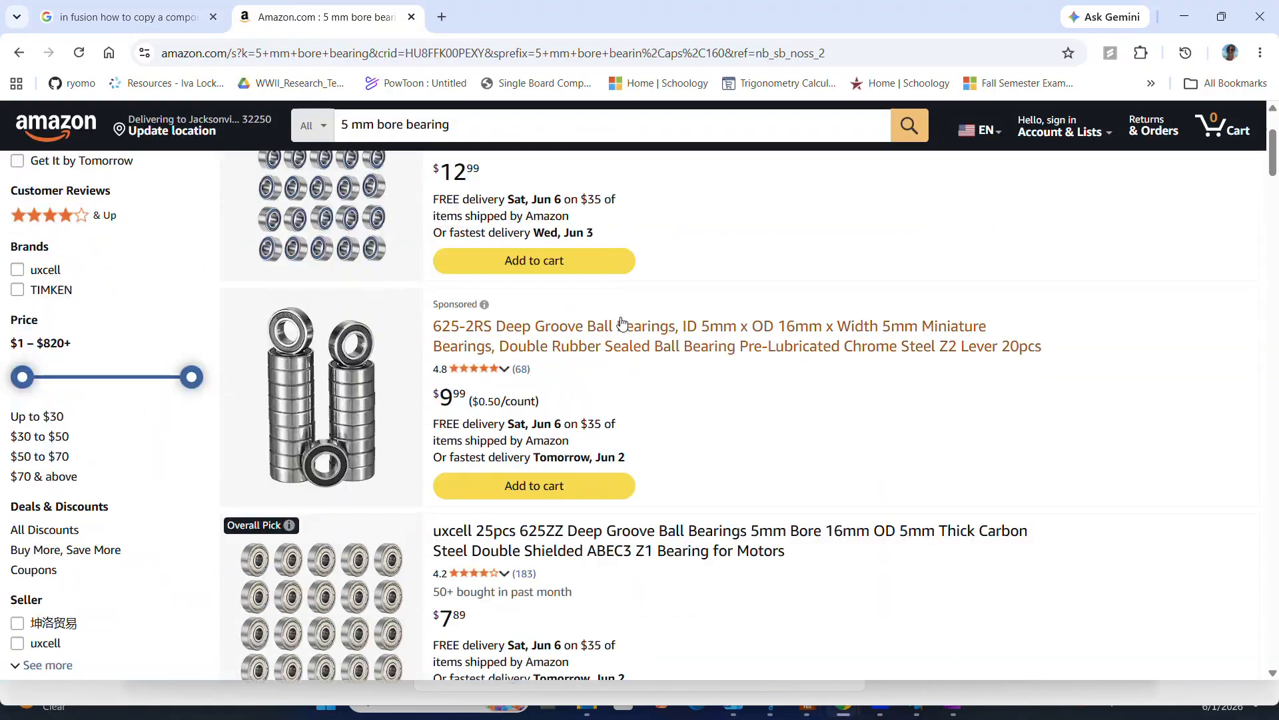
- Open the MR105-2RS 5x10x4mm ball bearing listing and review its dimensions
left_click(630, 322)
scroll(639, 486, "down", 2)
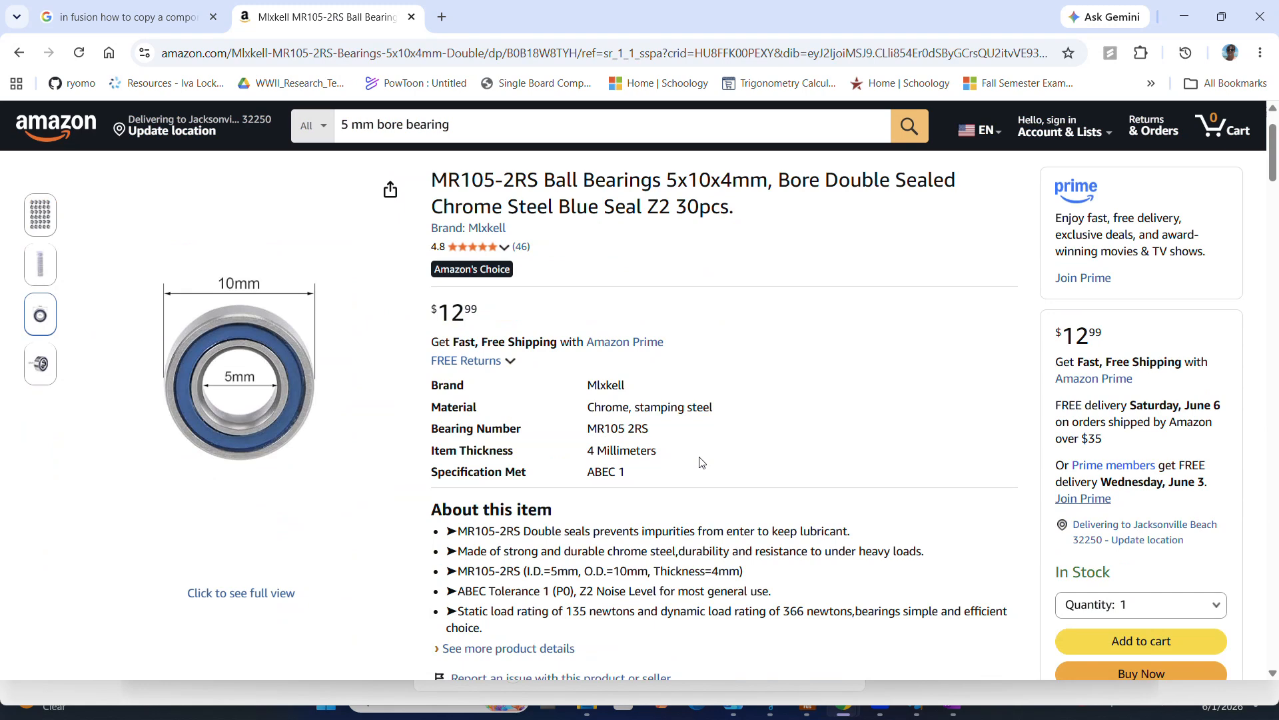
scroll(687, 449, "up", 2)
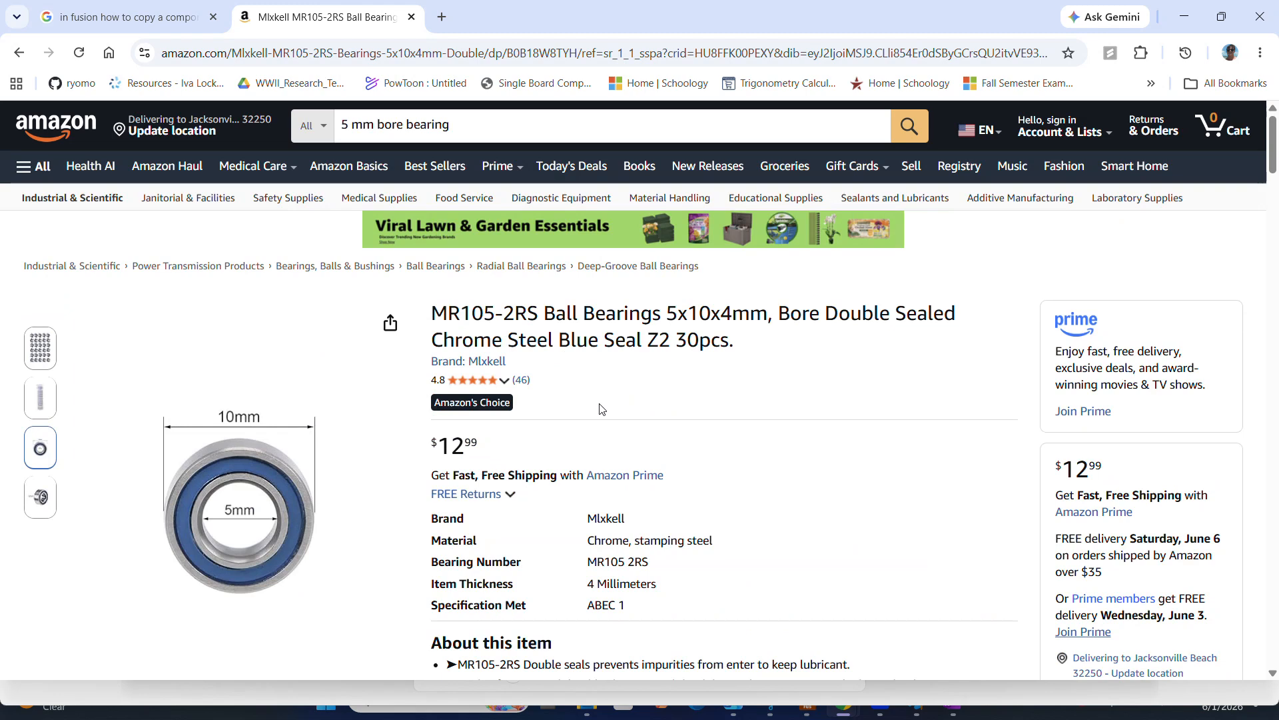
- Highlight the bearing listing's title, switch to the OneNote parts list and add the entry "5 mm bore bearing -"
left_click_drag(773, 352, 414, 327)
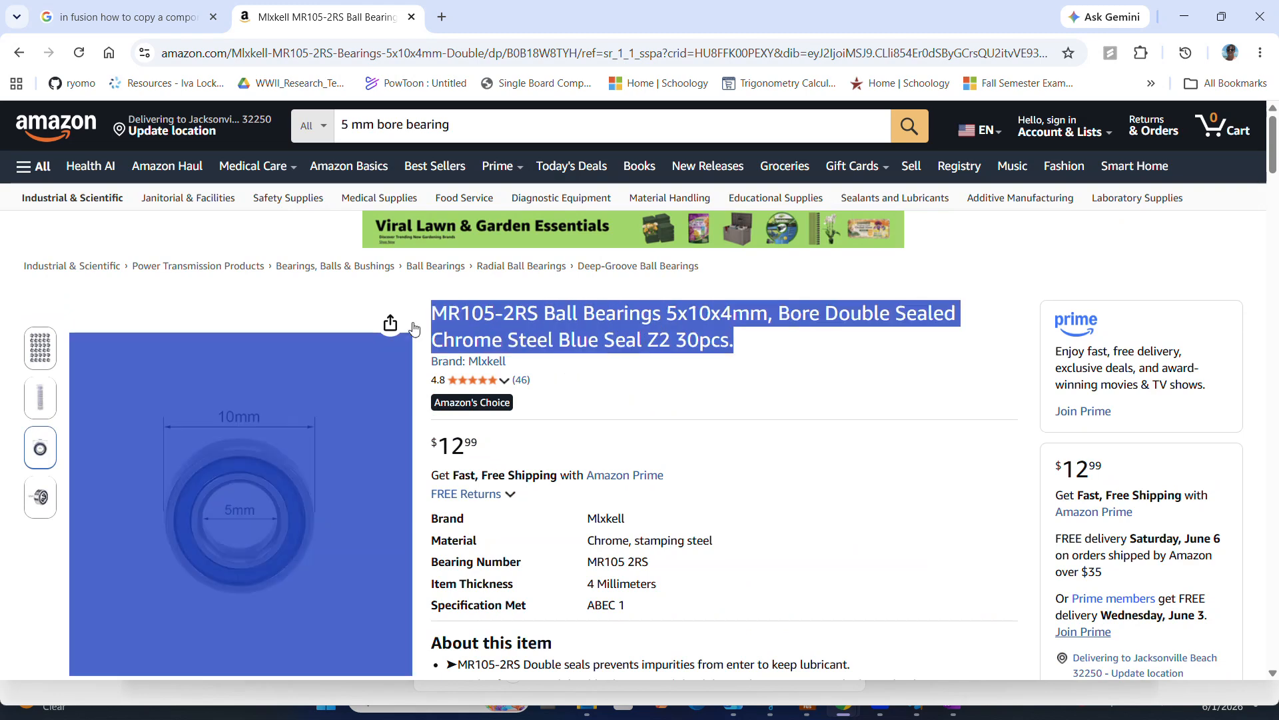
left_click(691, 360)
left_click_drag(762, 345, 435, 316)
key("alt+Tab")
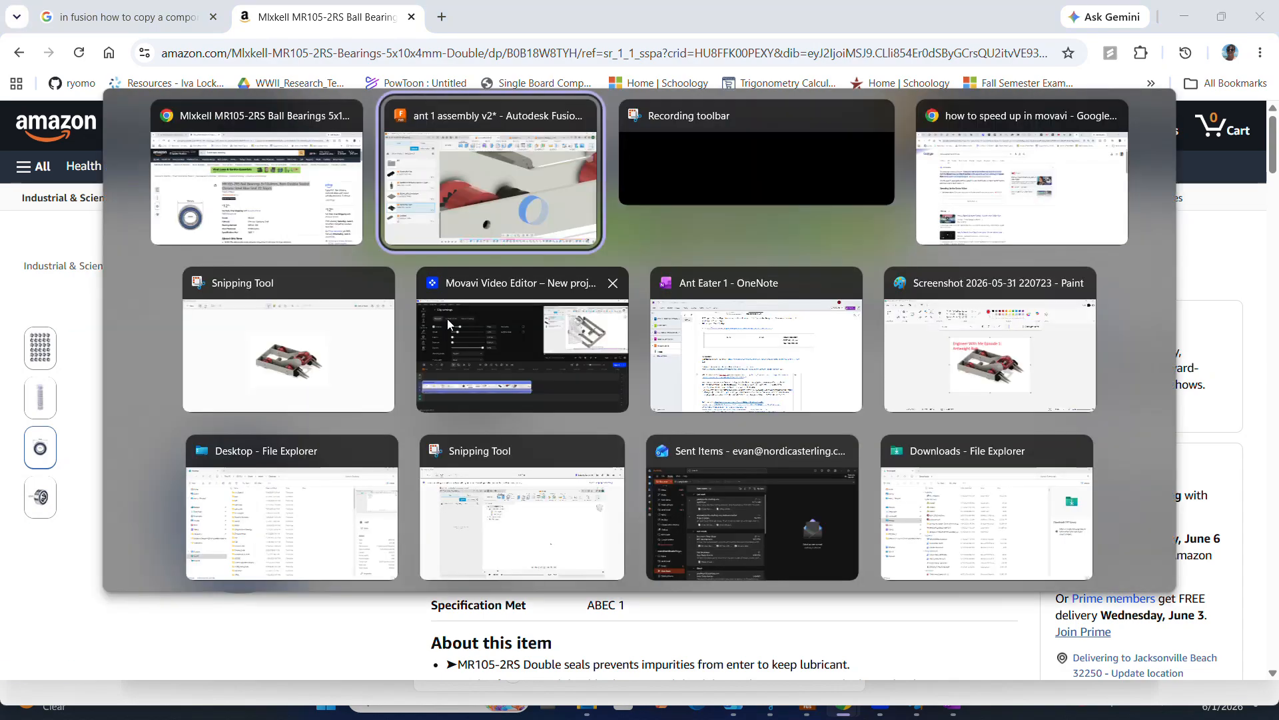
left_click(756, 281)
type("5 mm bore bearing -")
- Add the Amazon listing's web address and the price $12.99 to the OneNote entry, and return to Fusion
key("alt+Tab")
left_click(666, 53)
key("ctrl+c")
key("alt+Tab")
key("ctrl+v")
type("-")
key("alt+Tab")
key("alt+Tab")
type("$12.99")
key("alt+Tab")
- Start a sketch on the outer face of Left Frame (2), project the pulley's outer circle and view the sketch face-on
middle_click_drag(834, 370, 864, 375, "shift")
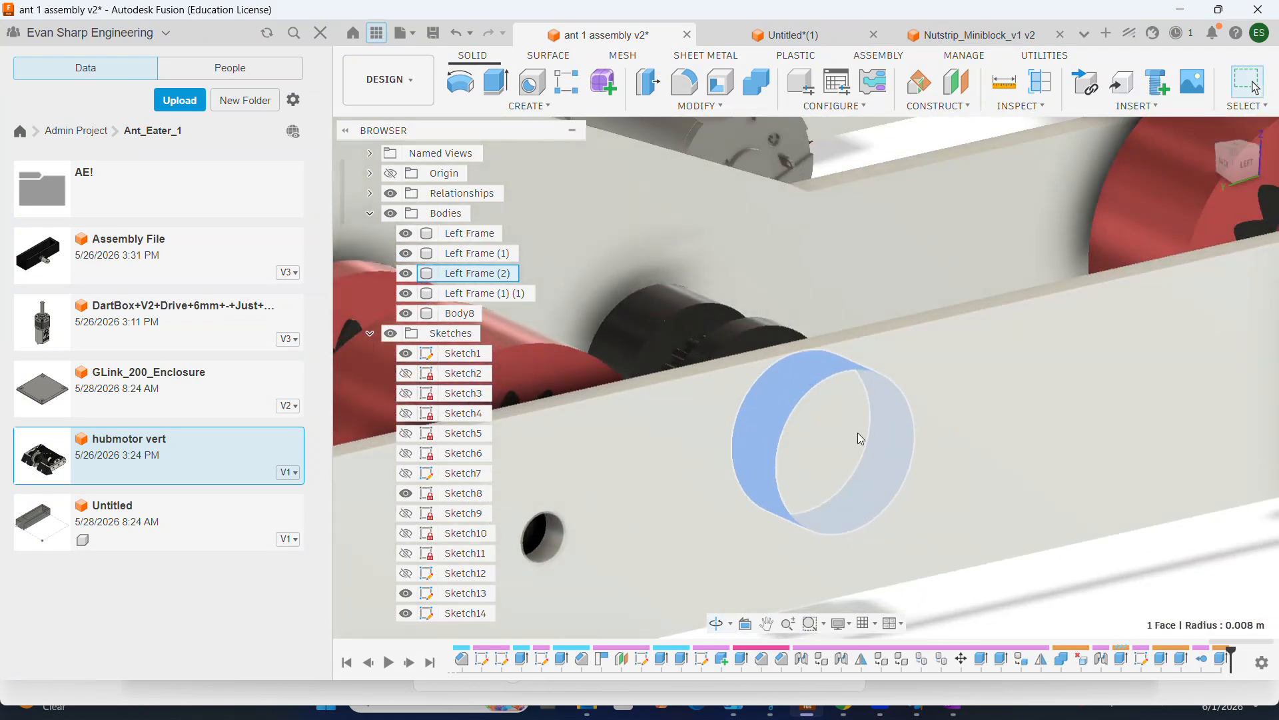
scroll(857, 427, "down", 5)
scroll(878, 406, "up", 3)
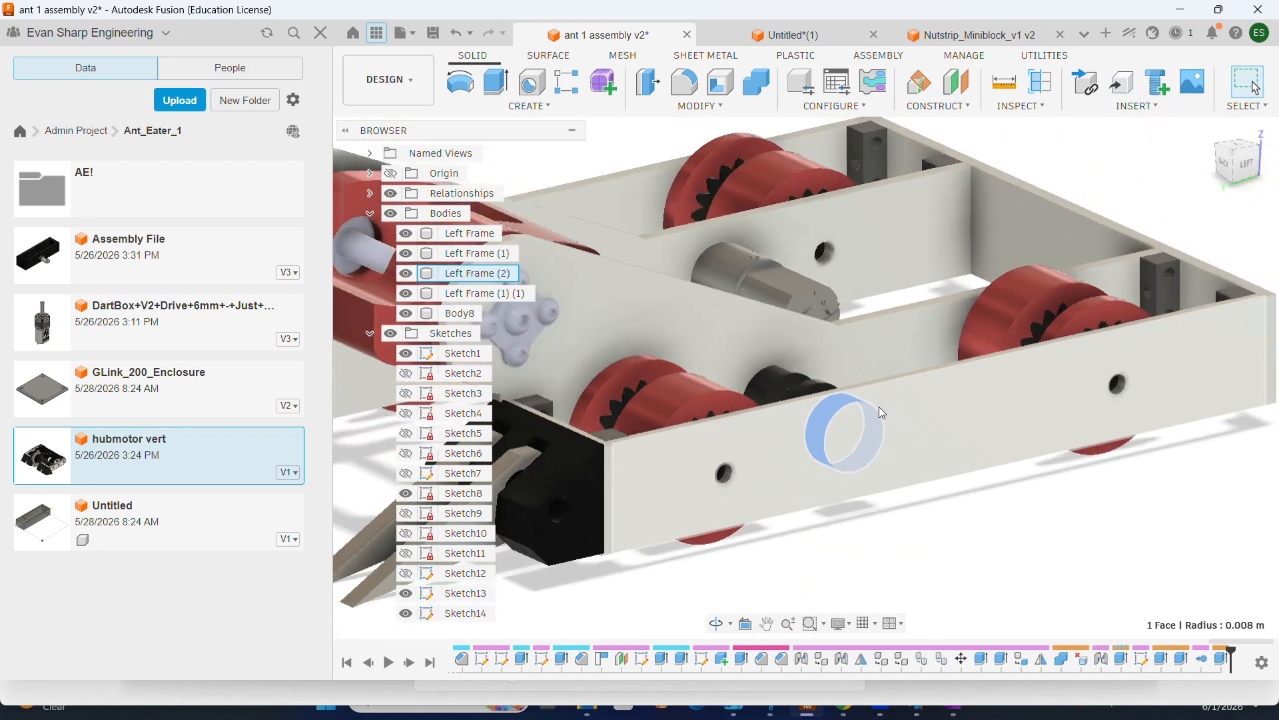
middle_click_drag(876, 408, 822, 378, "shift")
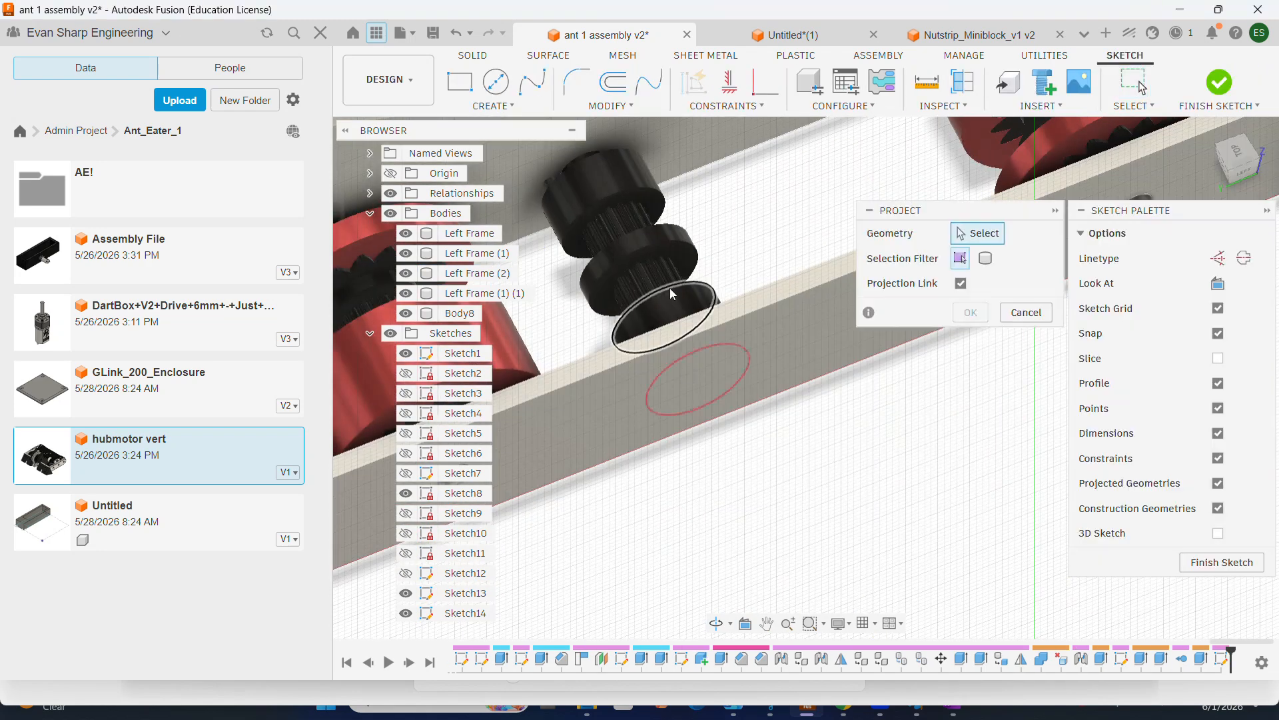
key("Escape")
left_click(841, 623)
left_click(1217, 282)
- Sketch a centre rectangle as a square on the projected circle's centre, slightly narrower than the circle
scroll(826, 435, "up", 2)
key("r")
left_click(1212, 284)
left_click(791, 441)
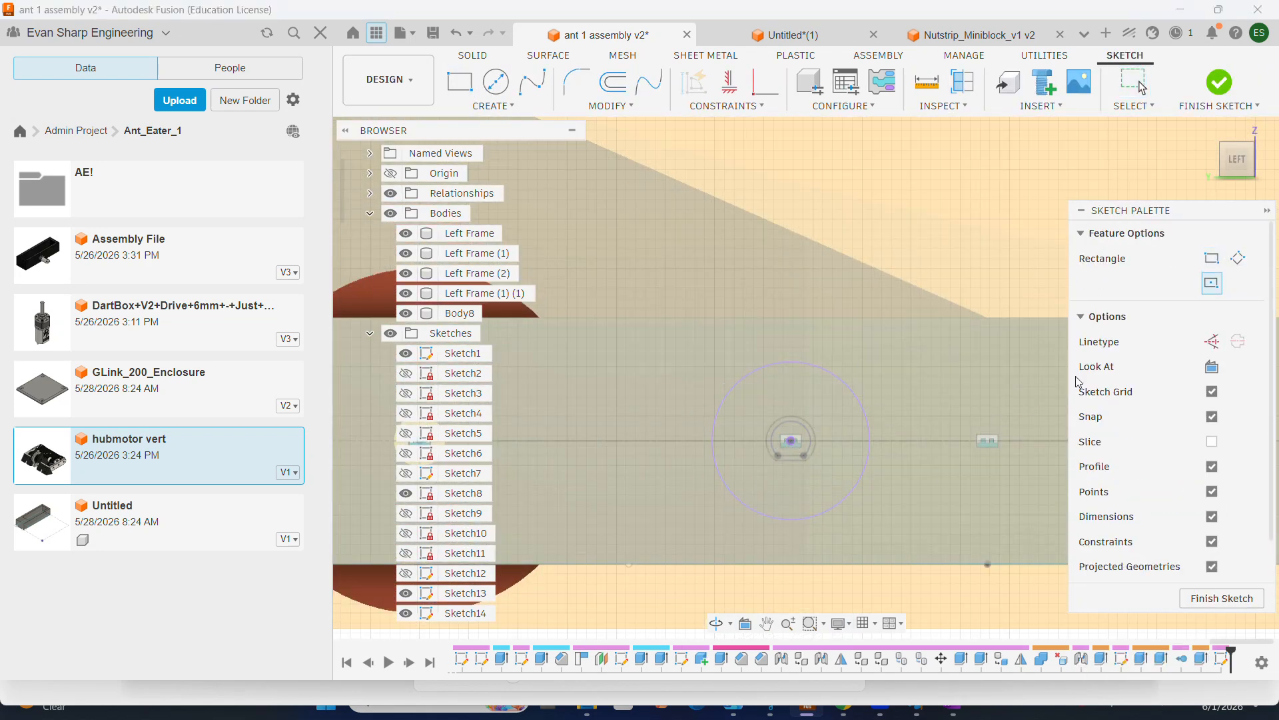
left_click(791, 441)
type("30 mm")
key("Tab")
type("30 mm")
key("Return")
- Extrude the square as a cut through the Left Frame (2) plate
key("e")
left_click(724, 384)
left_click_drag(837, 362, 751, 317)
scroll(831, 365, "down", 3)
key("Return")
middle_click_drag(899, 393, 910, 446, "shift")
scroll(832, 414, "up", 3)
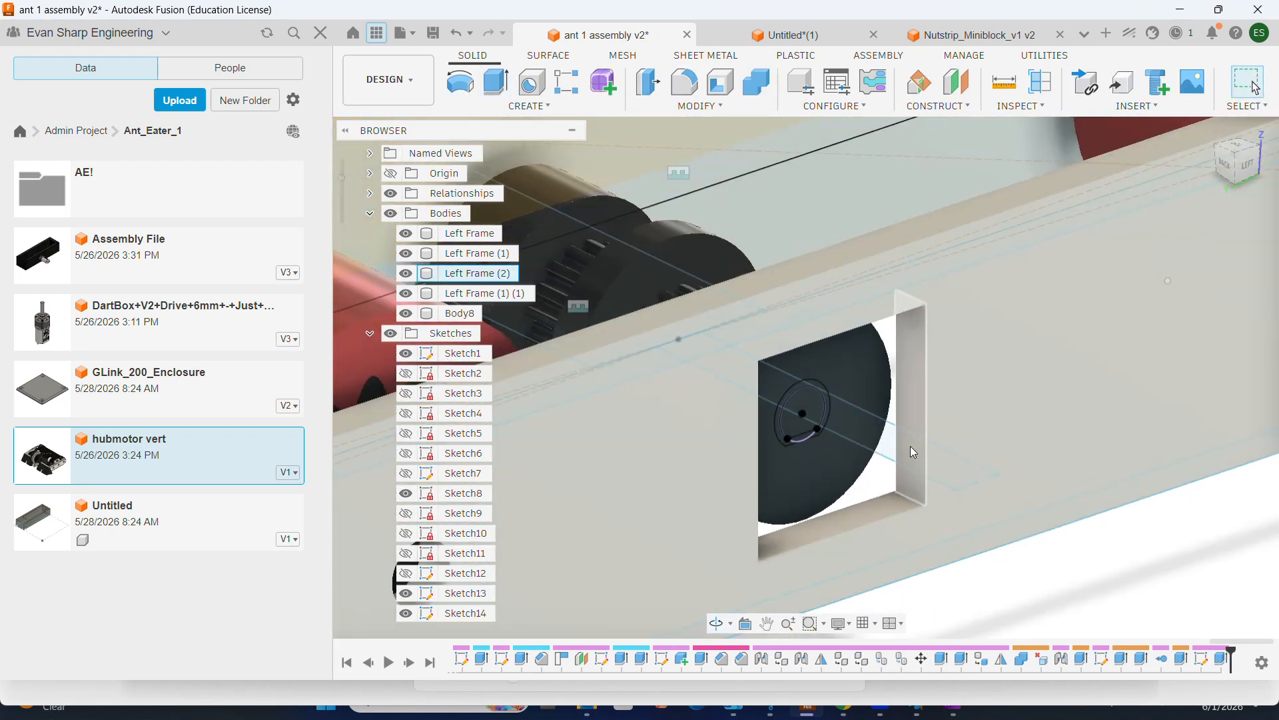
- Project the square cutout into a new sketch, offset its outline outward by 4 mm and extrude the bearing cap profile
scroll(910, 445, "down", 5)
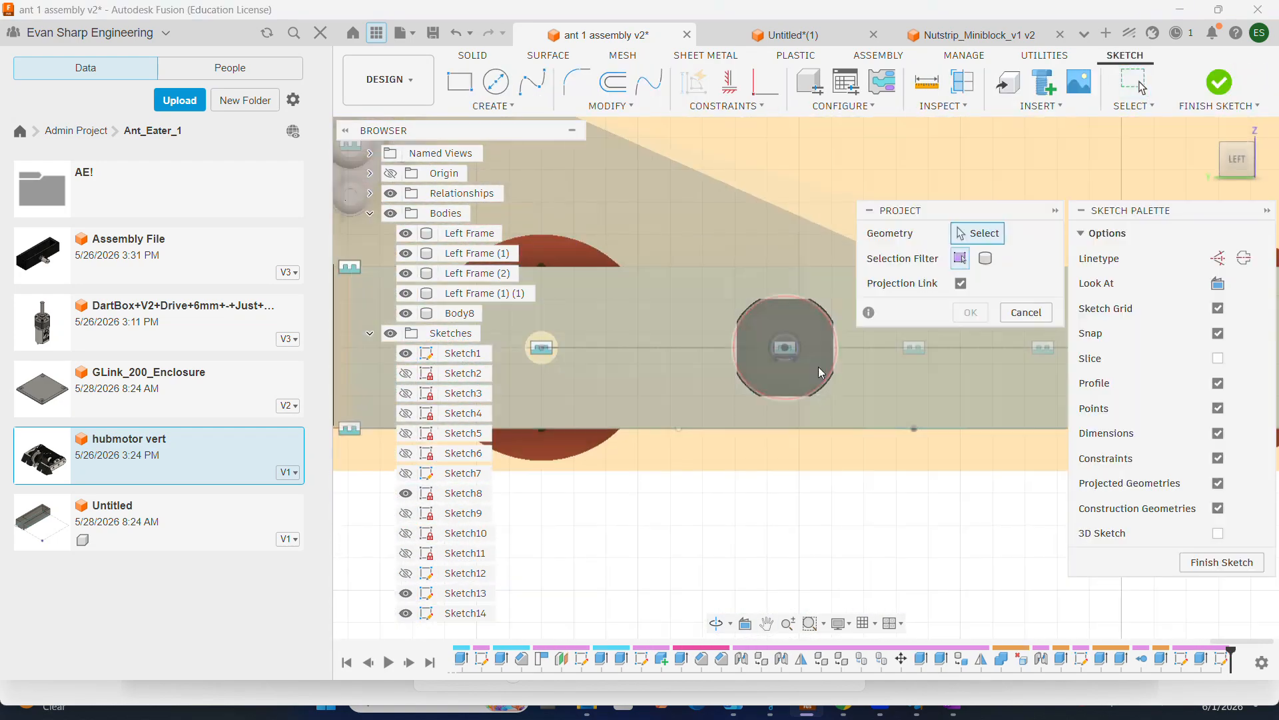
left_click_drag(838, 398, 548, 294)
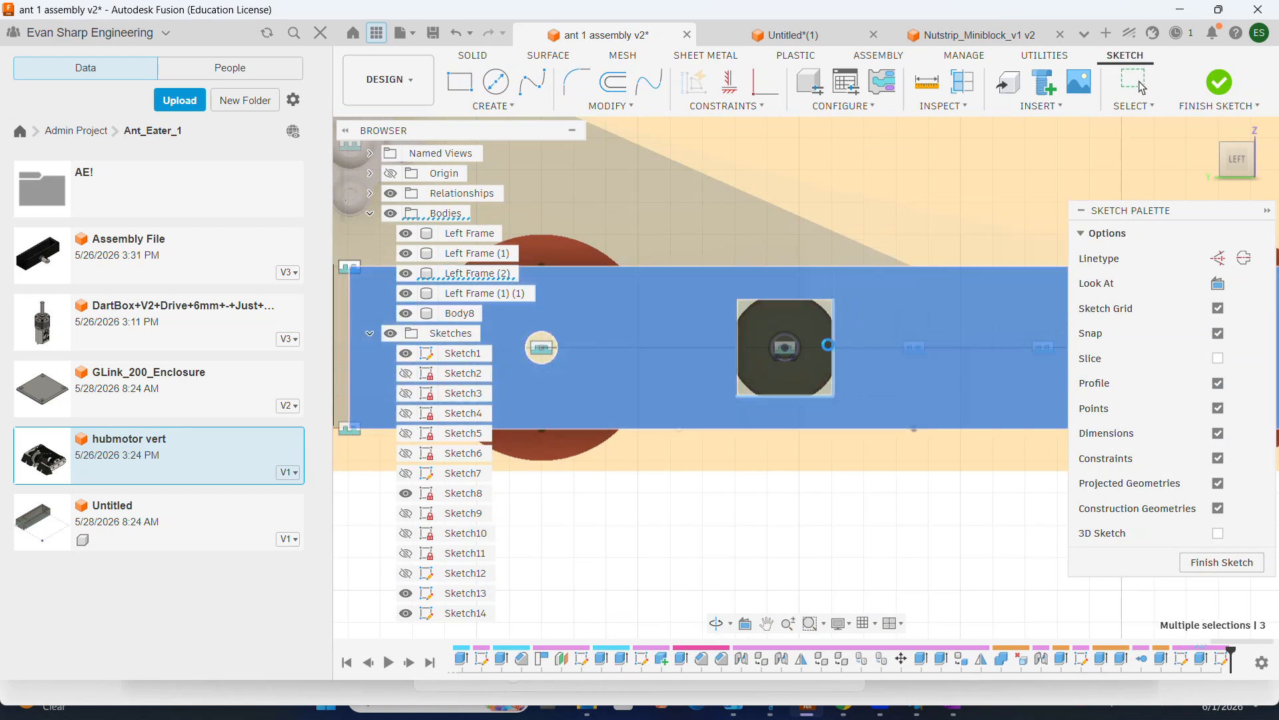
left_click(970, 312)
key("o")
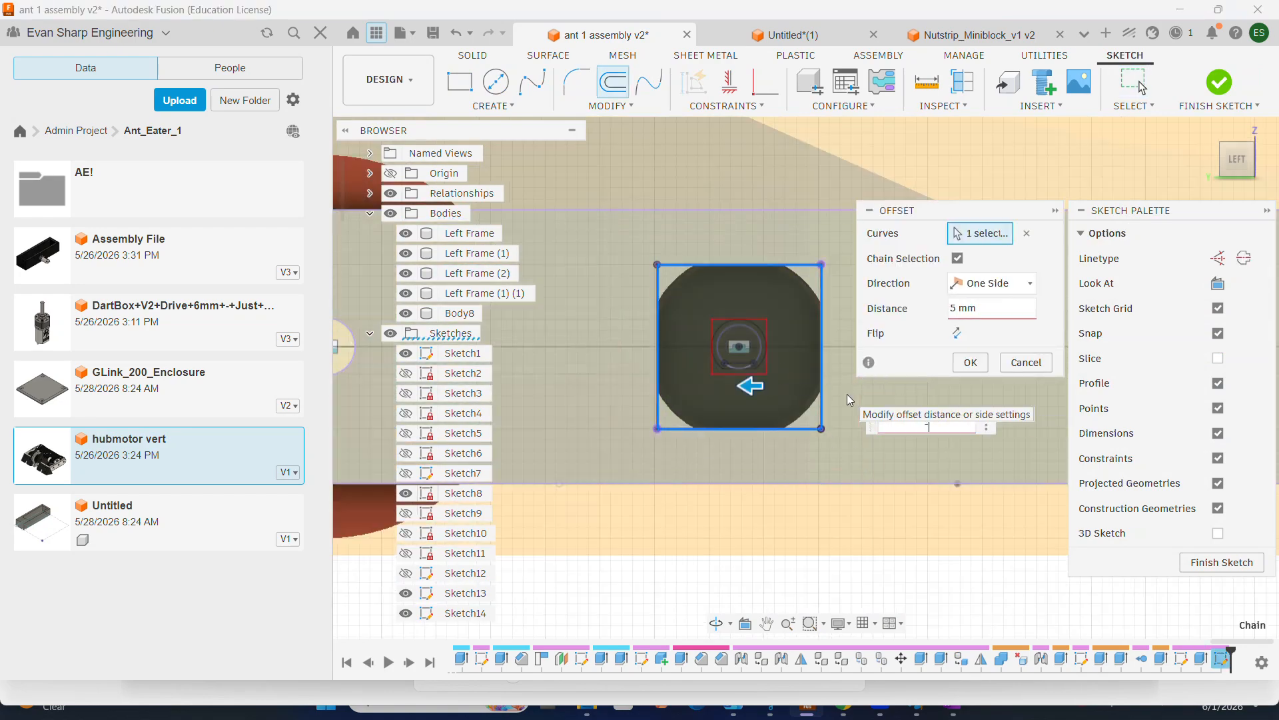
key("Return")
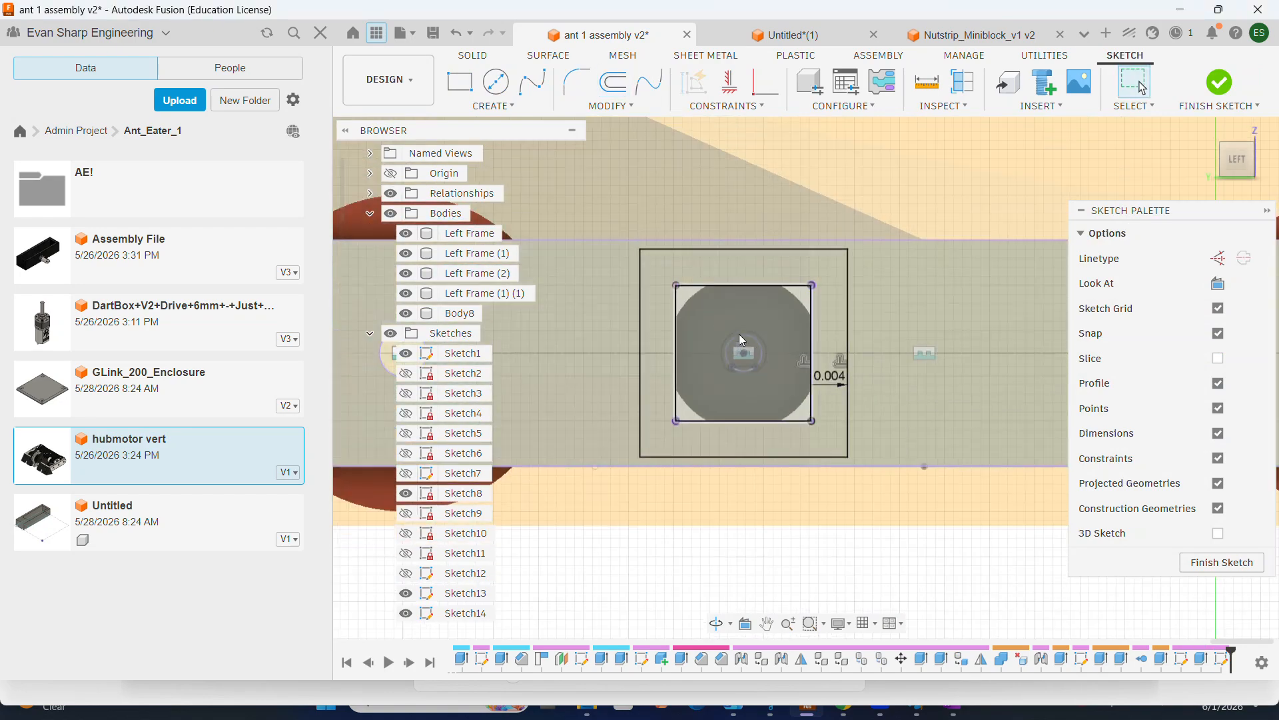
key("e")
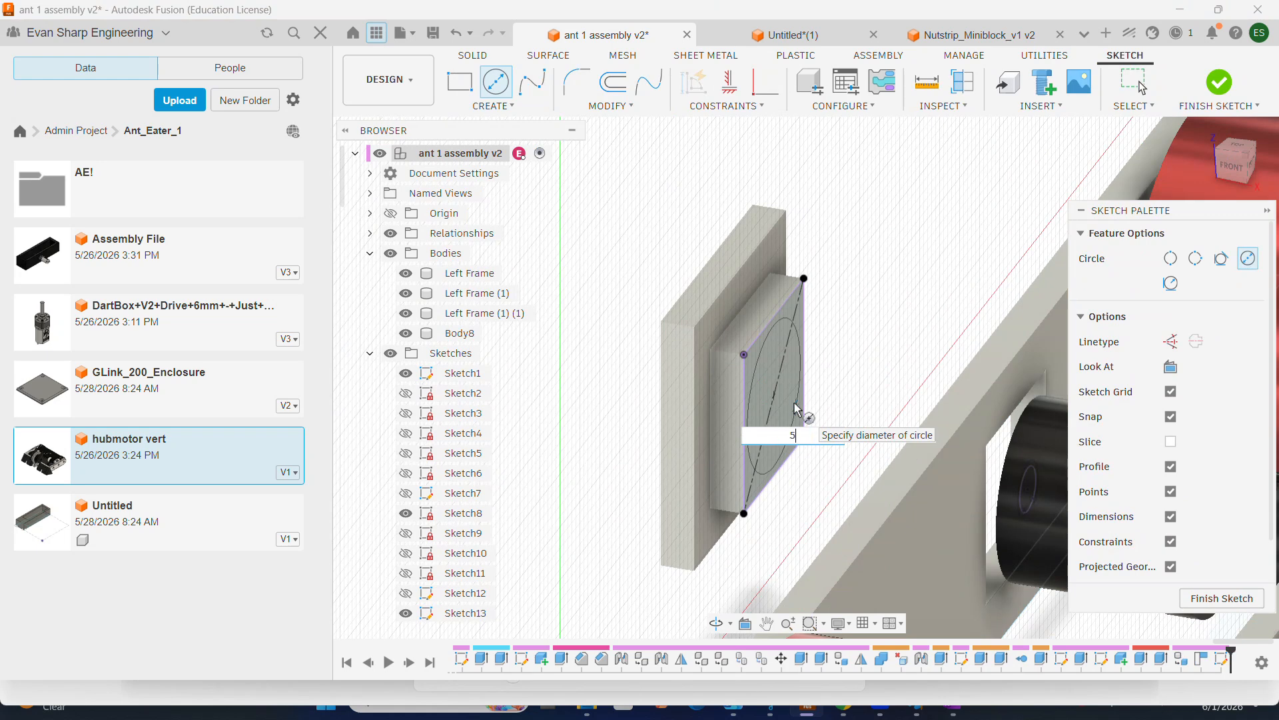
- Sketch a 10 mm circle centred on the bearing cap's raised inner face and cut it 0.004 m deep
type("m")
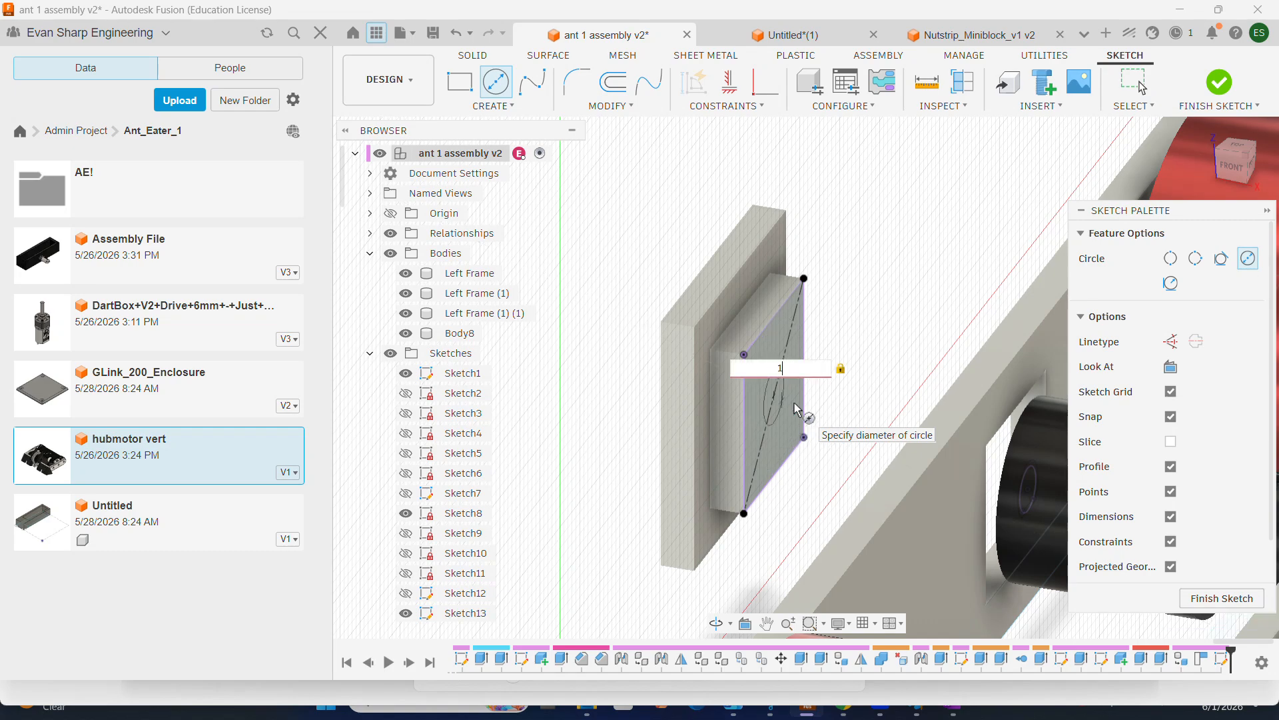
type("0 mm")
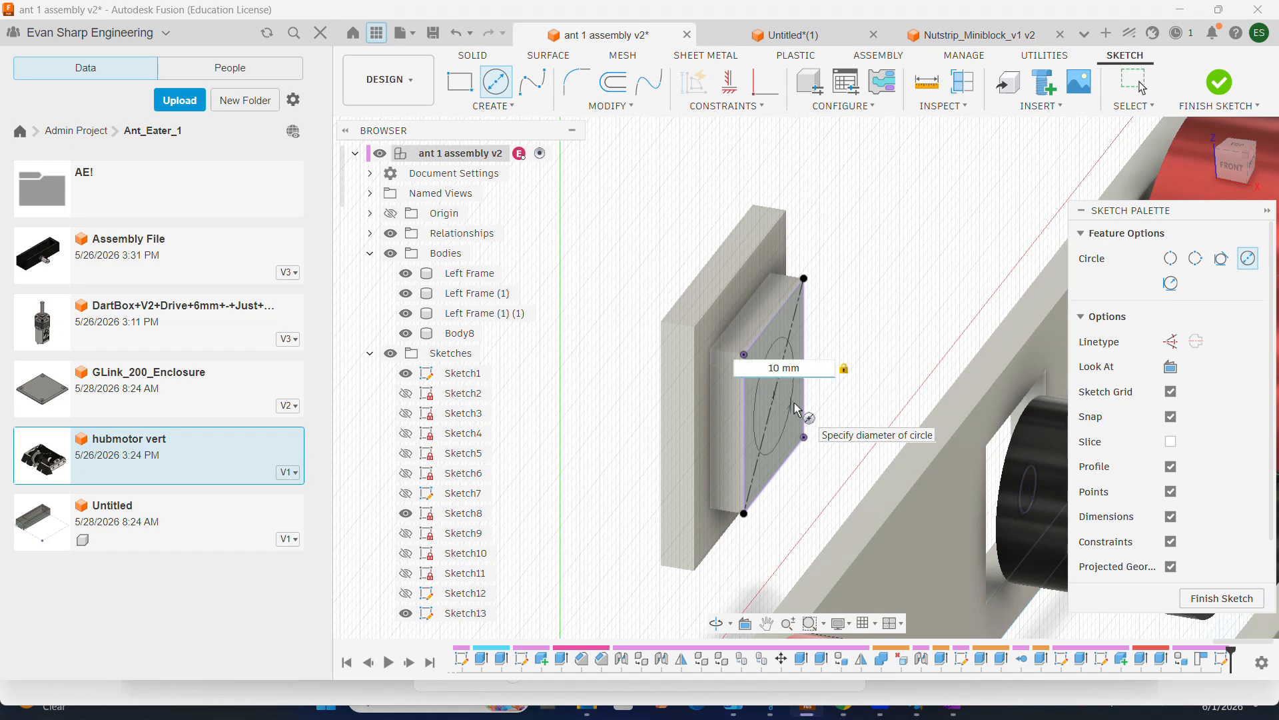
key("Return")
key("Escape")
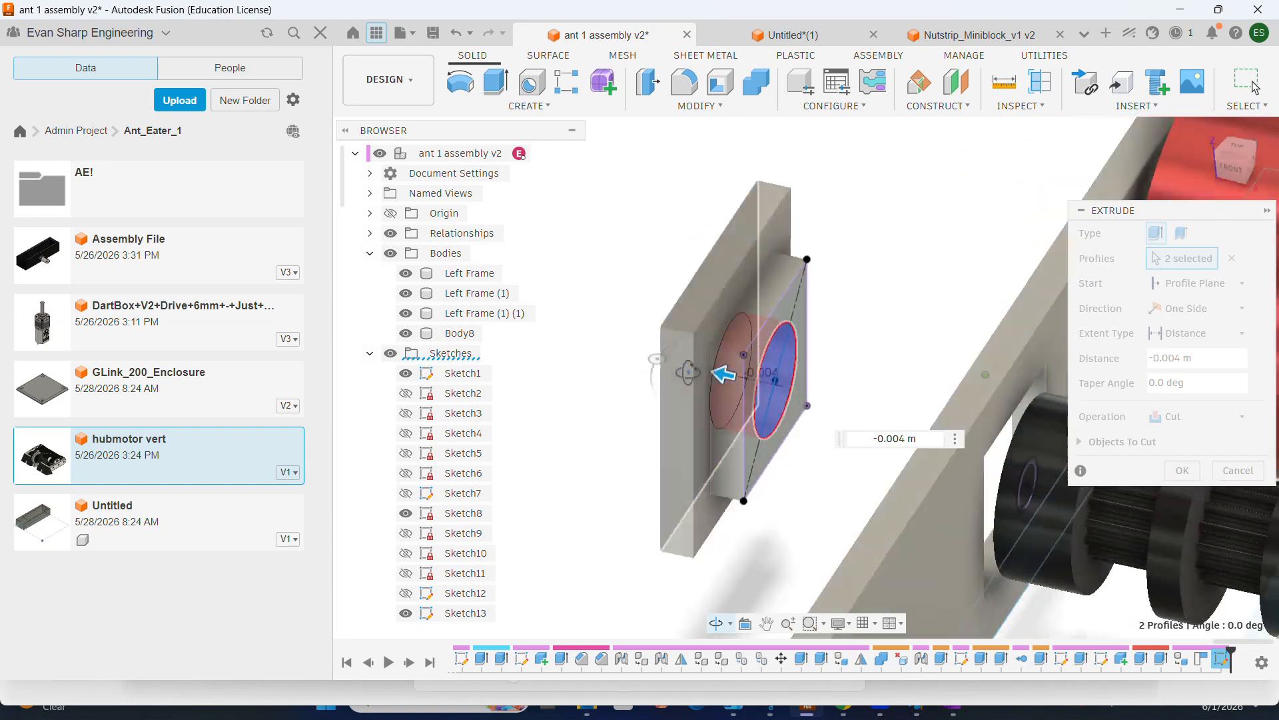
key("Return")
middle_click_drag(891, 426, 891, 353, "shift")
- Apply a physical material to the bearing cap body
left_click(700, 106)
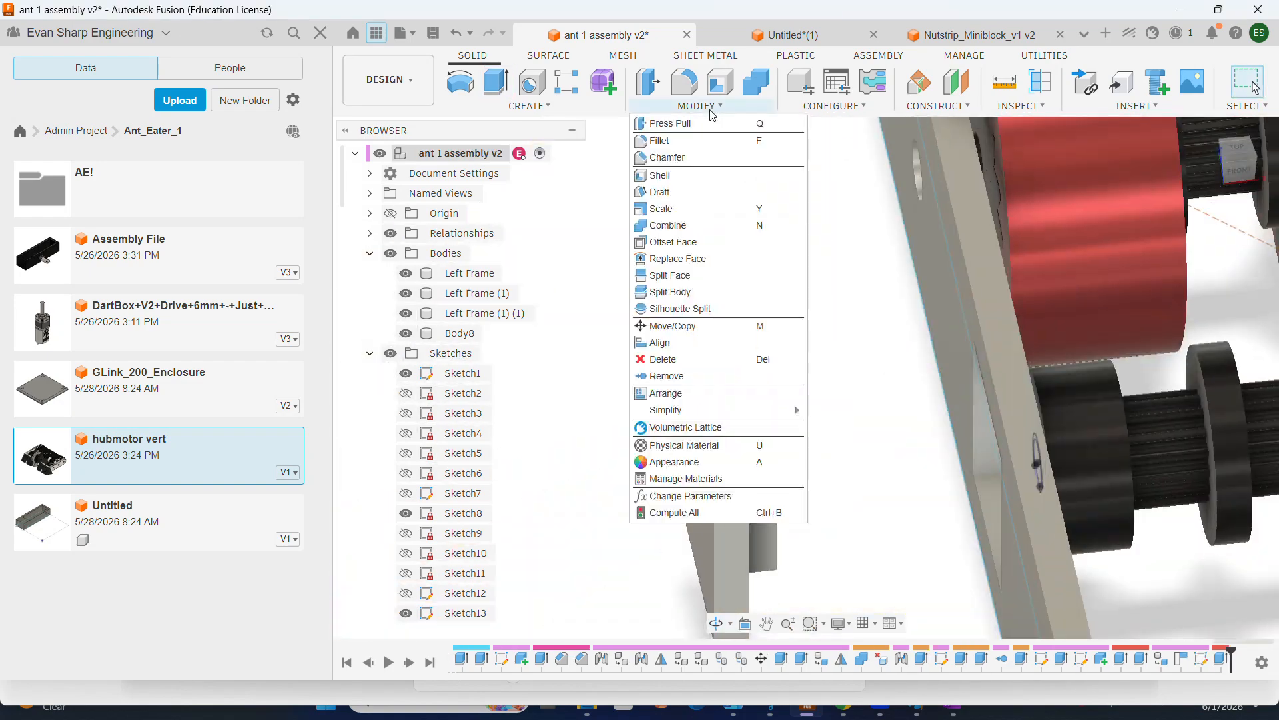
left_click(695, 445)
left_click_drag(1088, 279, 726, 427)
left_click(1239, 599)
- Joint the bearing cap into the square cutout of the Left Frame (2) plate
middle_click_drag(826, 367, 897, 329, "shift")
key("j")
left_click(829, 410)
left_click(989, 401)
key("Return")
middle_click_drag(989, 401, 913, 417, "shift")
scroll(459, 479, "down", 10)
- Hide Component13:1 and sketch a 5 mm diameter circle centred on the double pulley's outer end face
left_click(395, 593)
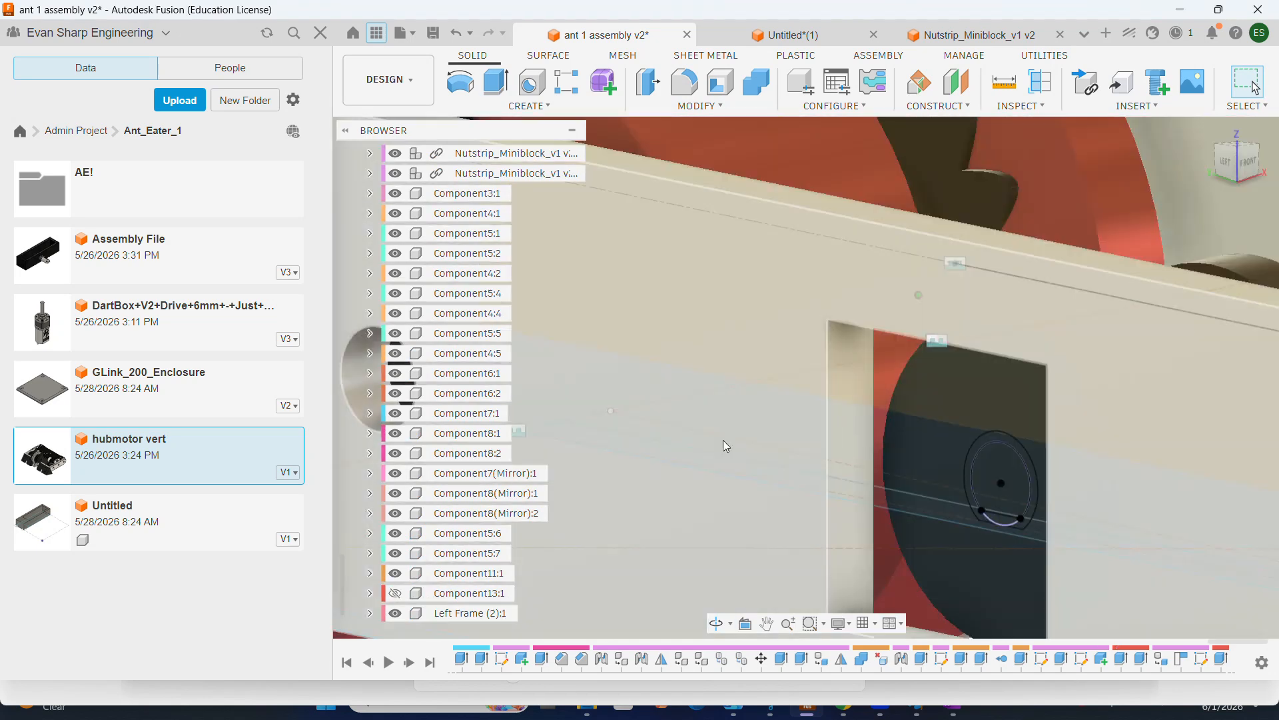
key("c")
left_click(722, 439)
key("p")
left_click(968, 311)
left_click(790, 303)
type("5")
key("Return")
- Extrude the 5 mm circle outward from the pulley's end as a stub shaft and show Component13:1 again
key("e")
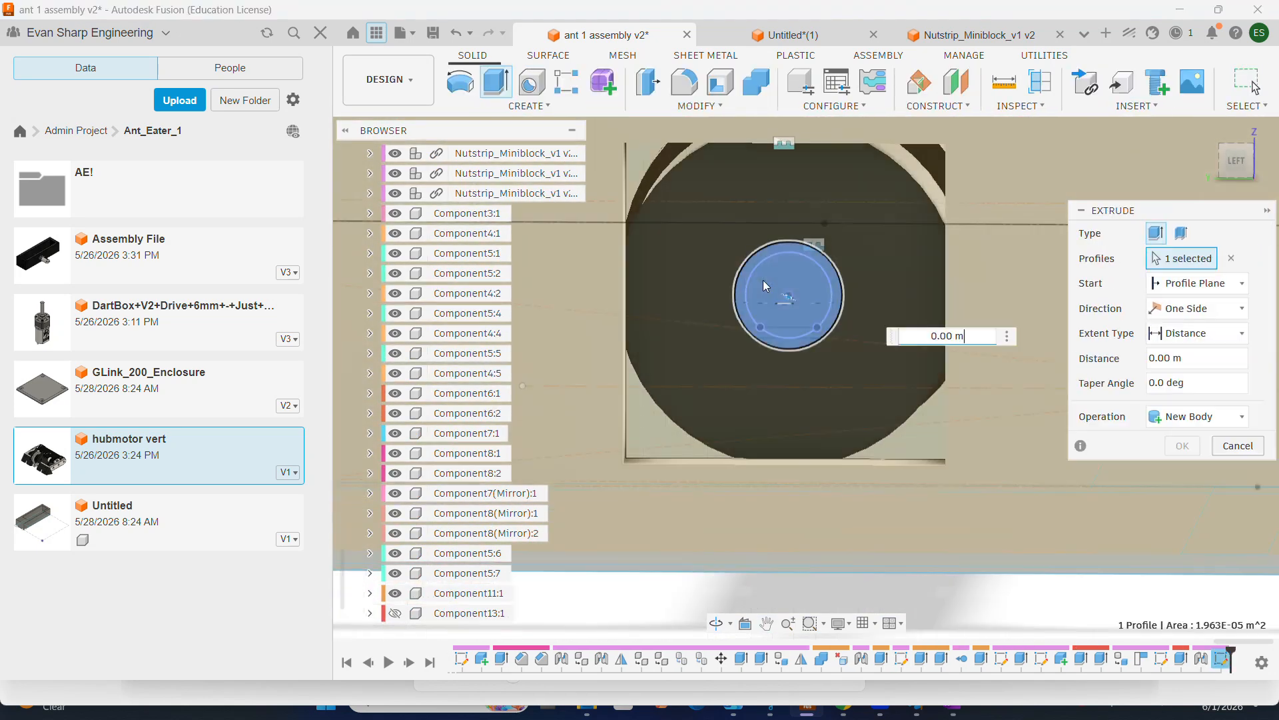
middle_click_drag(762, 280, 859, 266, "shift")
left_click_drag(830, 277, 747, 302)
scroll(409, 580, "down", 1)
left_click(394, 593)
mouse_move(799, 293)
middle_mouse_down("shift")
mouse_move(882, 280)
mouse_move(851, 250)
mouse_move(850, 261)
mouse_move(801, 244)
middle_mouse_up("shift")
key("Return")
- Fillet the circular edge where the stub shaft meets the pulley's end face with a 0.001 m radius
scroll(799, 238, "up", 5)
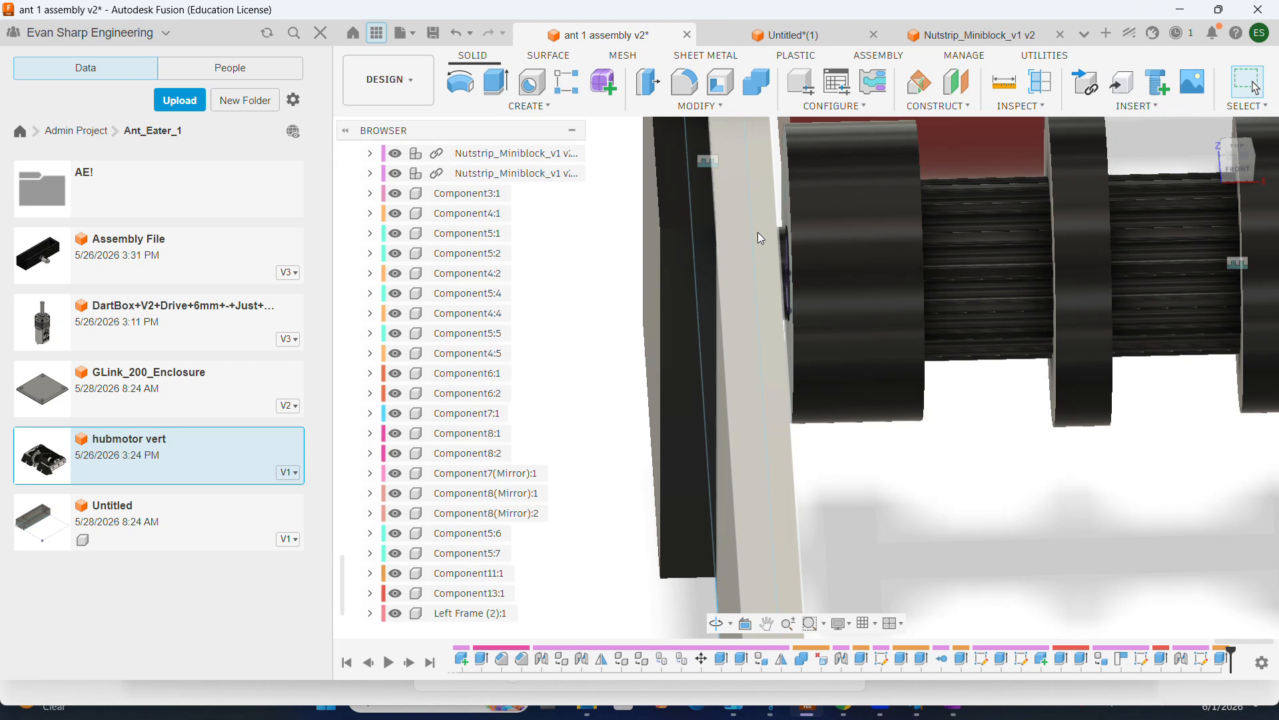
key("f")
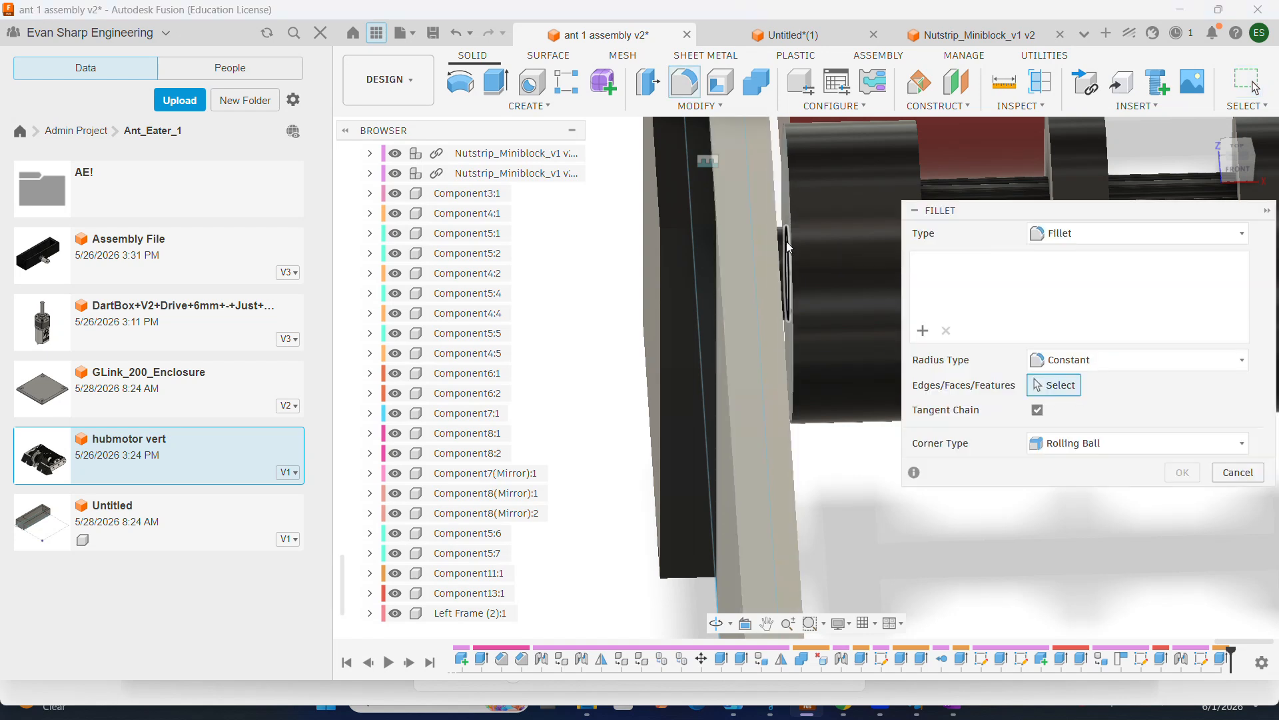
left_click(787, 247)
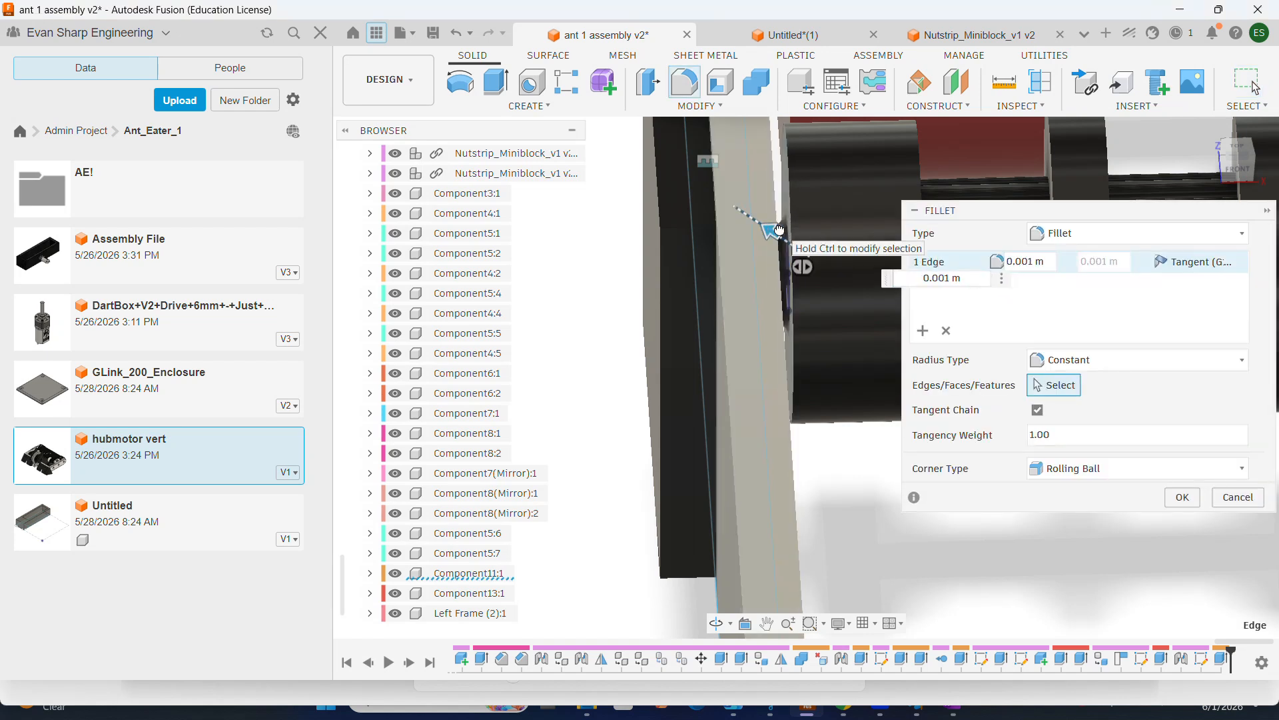
left_click_drag(777, 230, 767, 234)
mouse_move(826, 233)
middle_mouse_down("shift")
mouse_move(795, 235)
mouse_move(794, 203)
mouse_move(811, 221)
middle_mouse_up("shift")
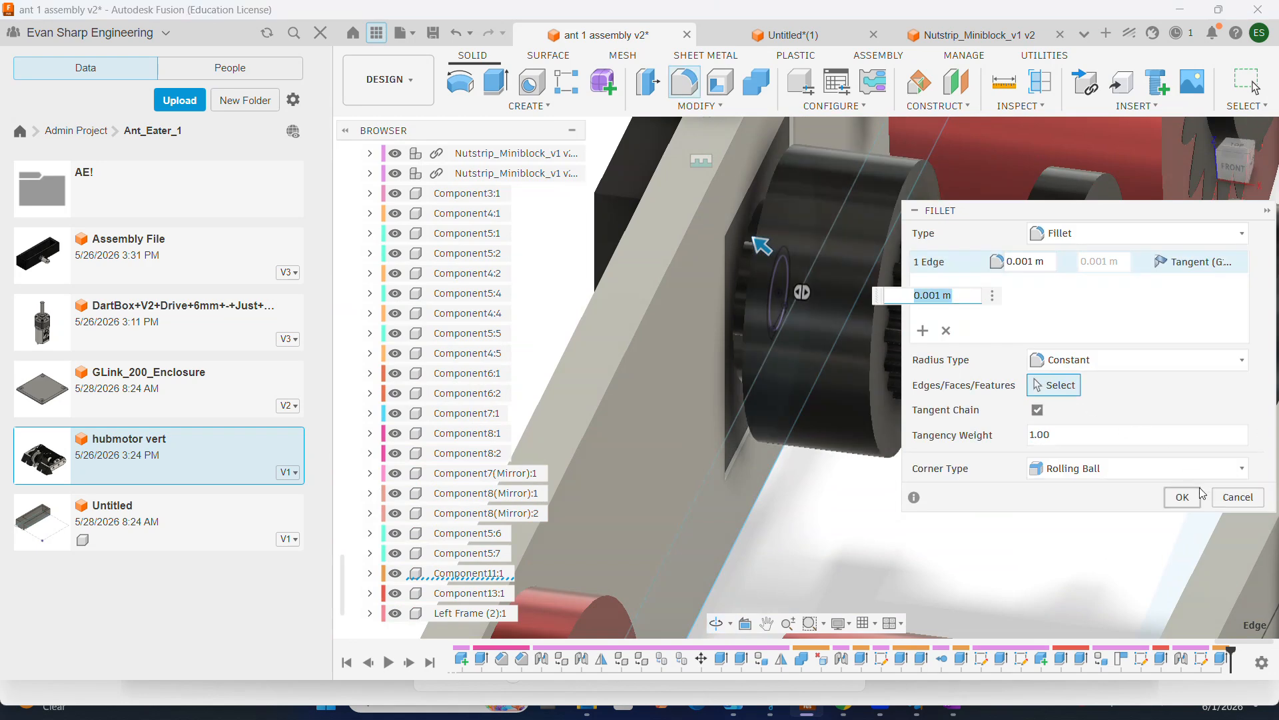
left_click(1183, 497)
- Examine how the bearing cap, stub shaft and double pulley fit in the left frame, picking the cap's upper face
middle_click_drag(781, 267, 814, 282, "shift")
scroll(816, 255, "down", 10)
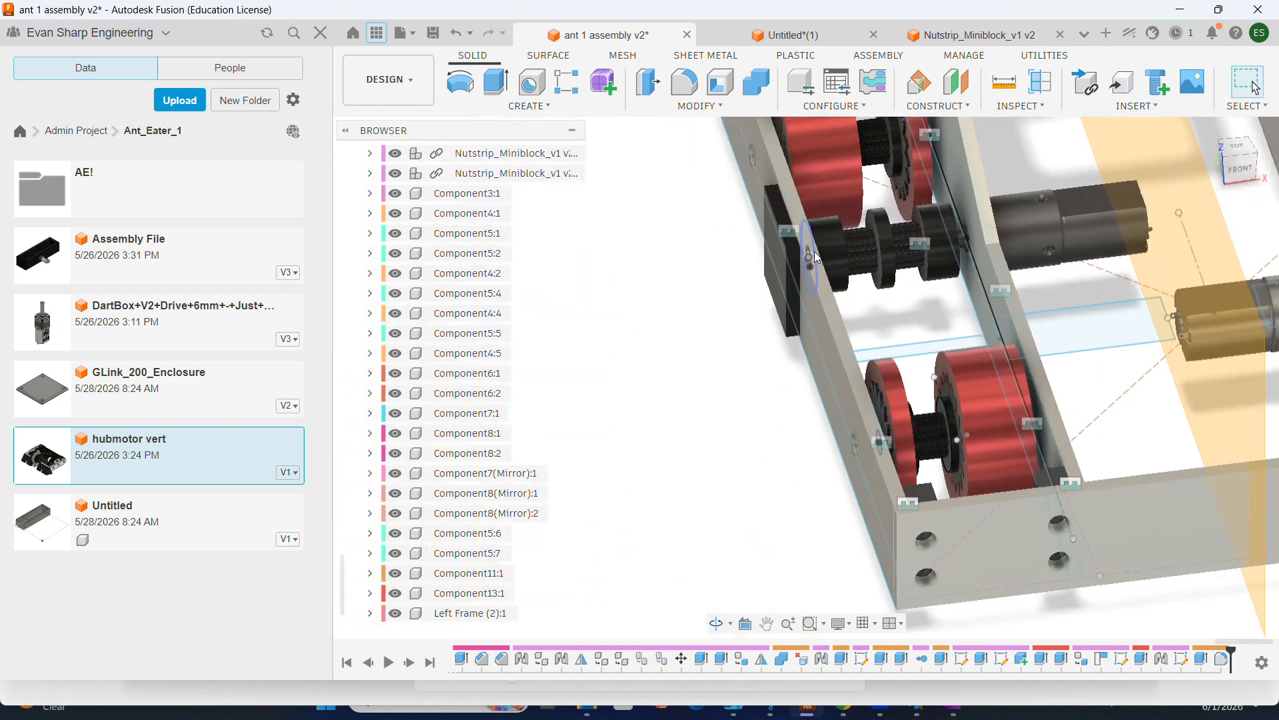
scroll(804, 232, "up", 10)
middle_click_drag(815, 233, 866, 227, "shift")
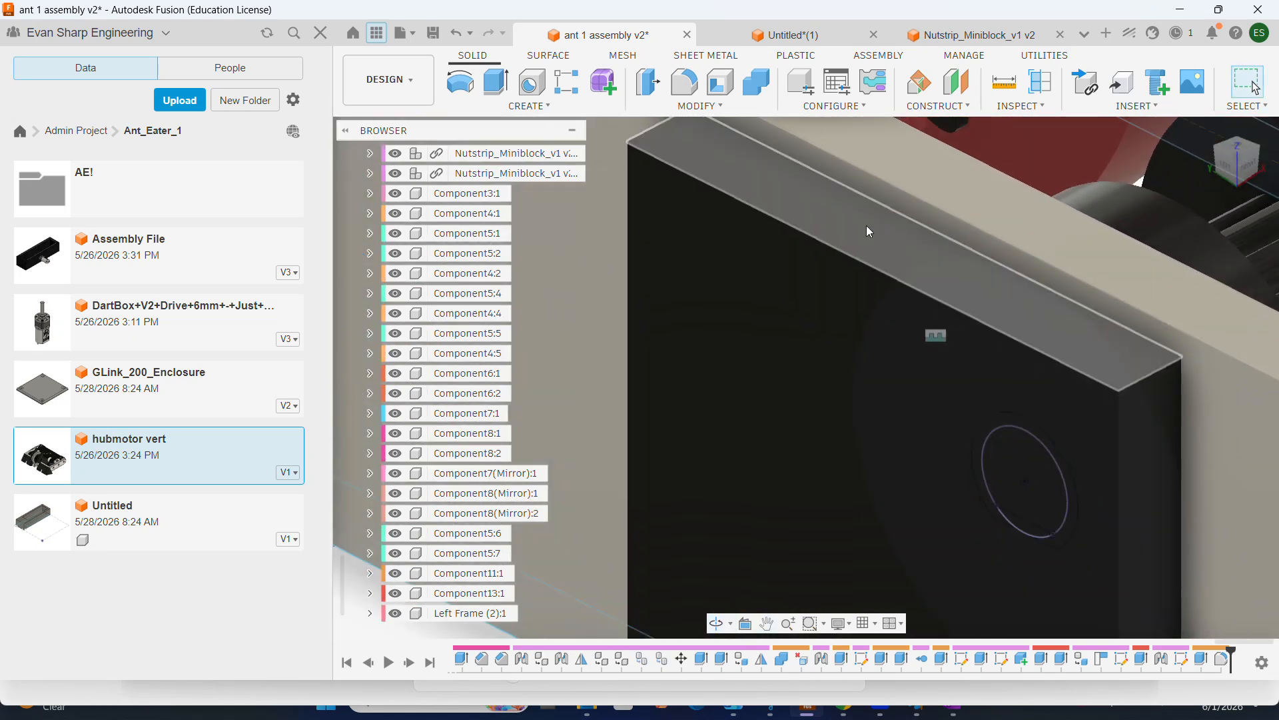
left_click(903, 241)
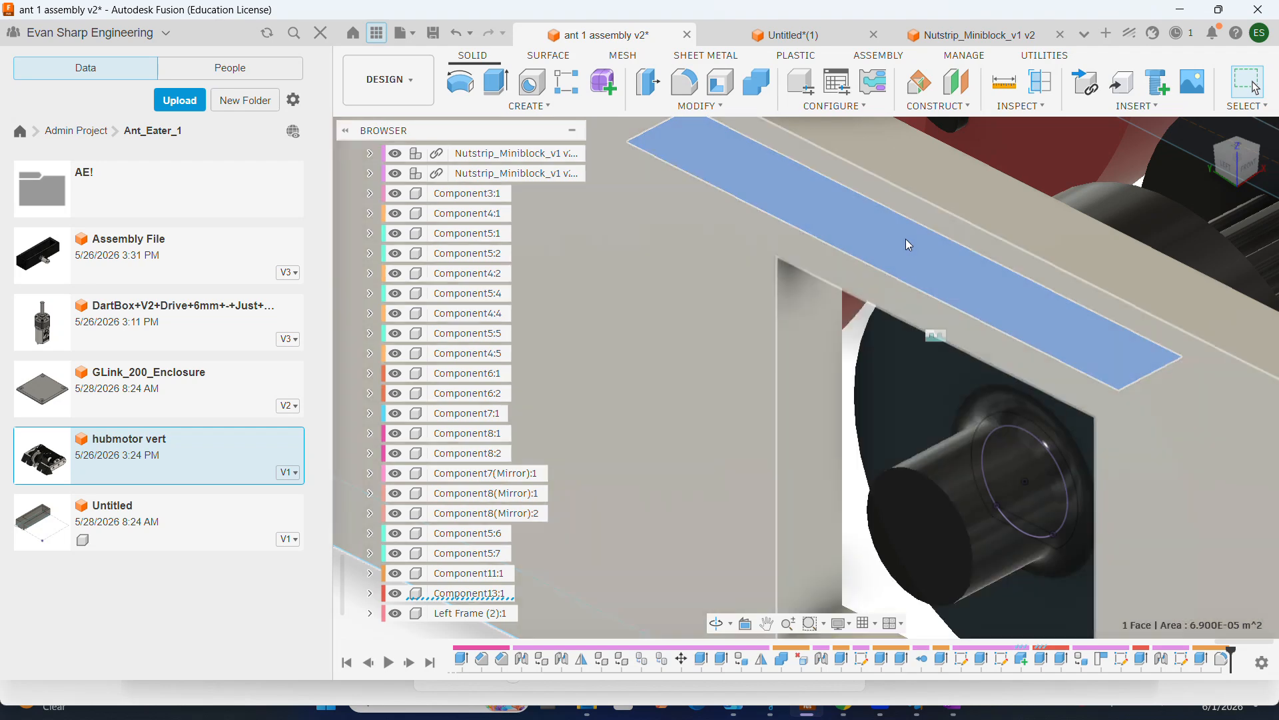
scroll(765, 257, "down", 5)
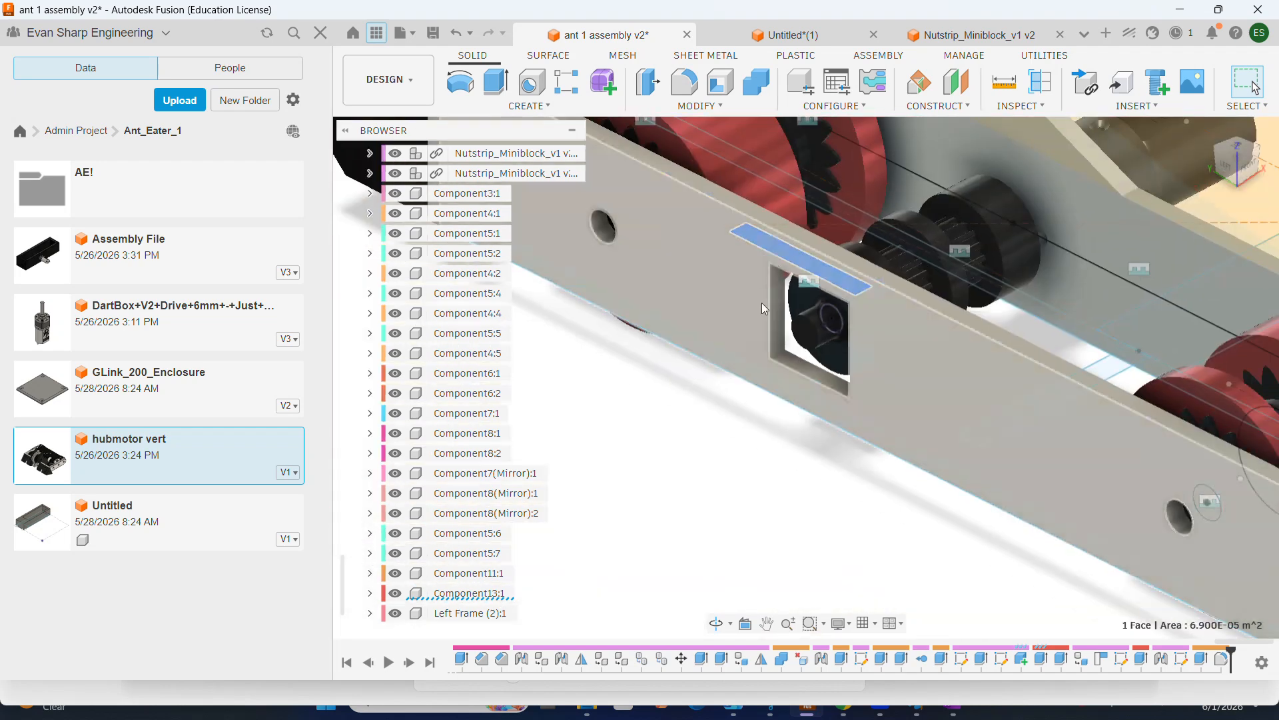
left_click(808, 495)
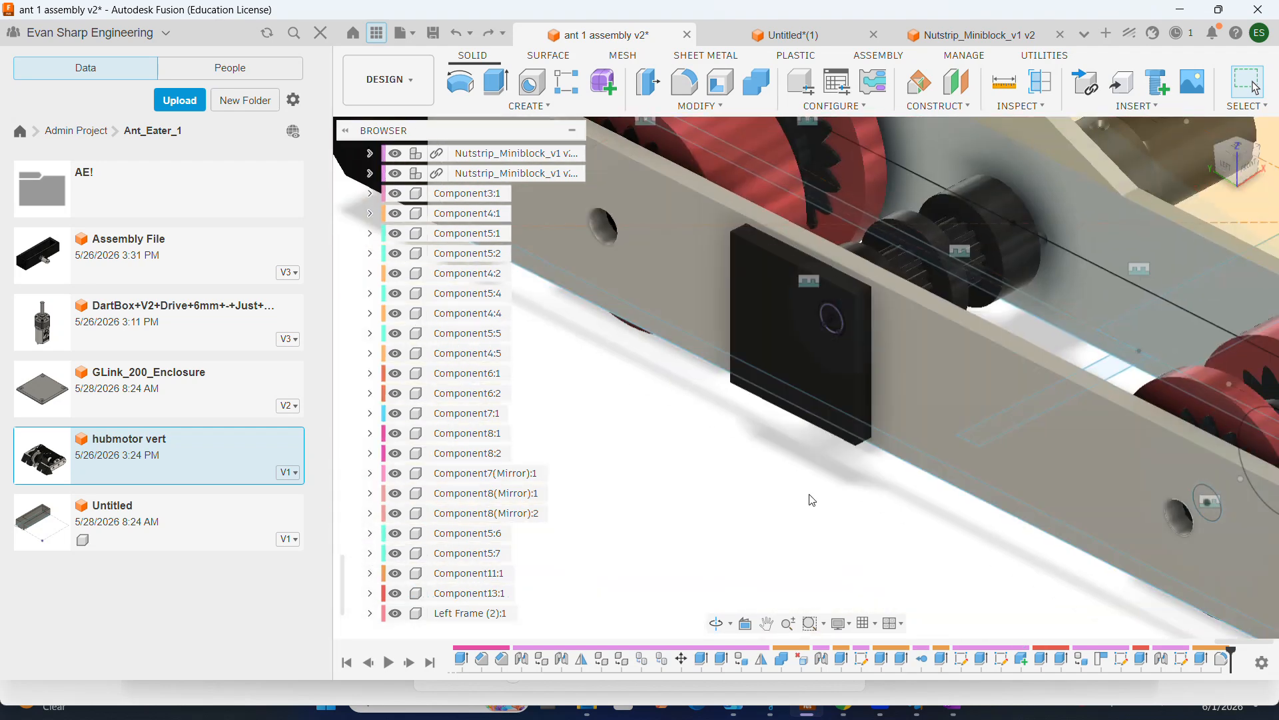
scroll(808, 495, "down", 1)
middle_click_drag(703, 273, 739, 386, "shift")
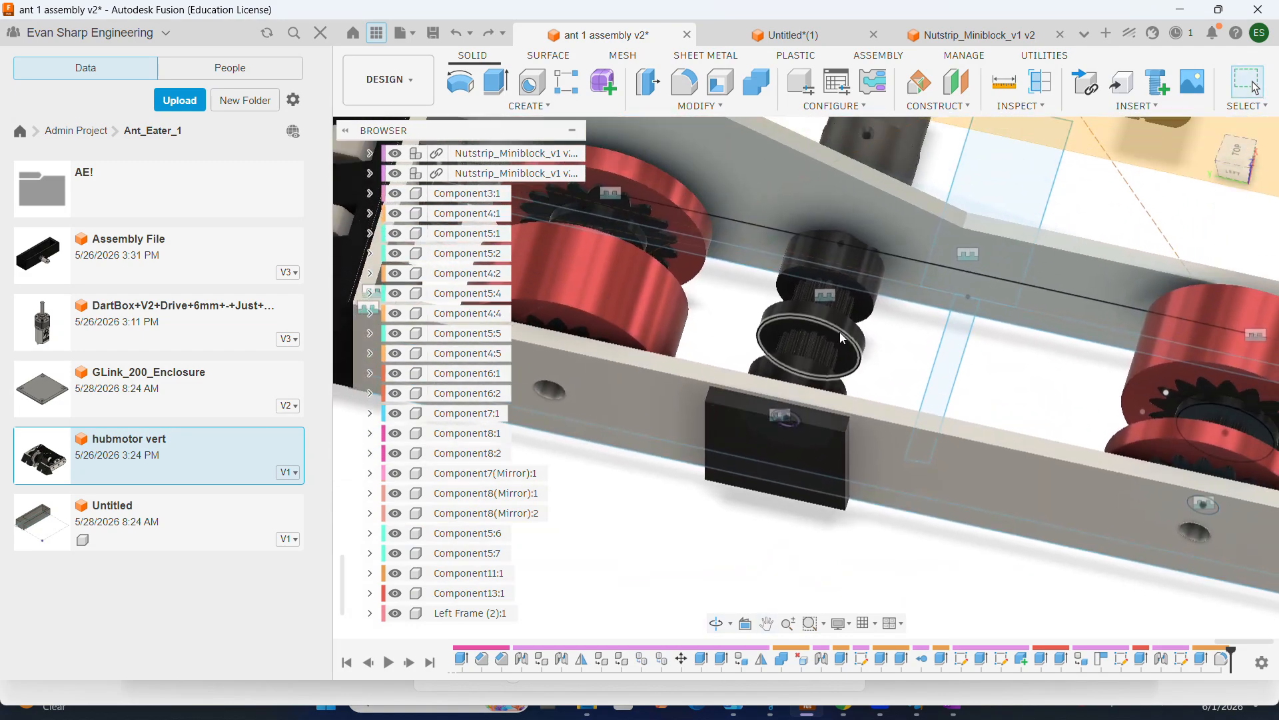
scroll(843, 337, "down", 5)
middle_click_drag(843, 333, 866, 313, "shift")
scroll(837, 313, "up", 2)
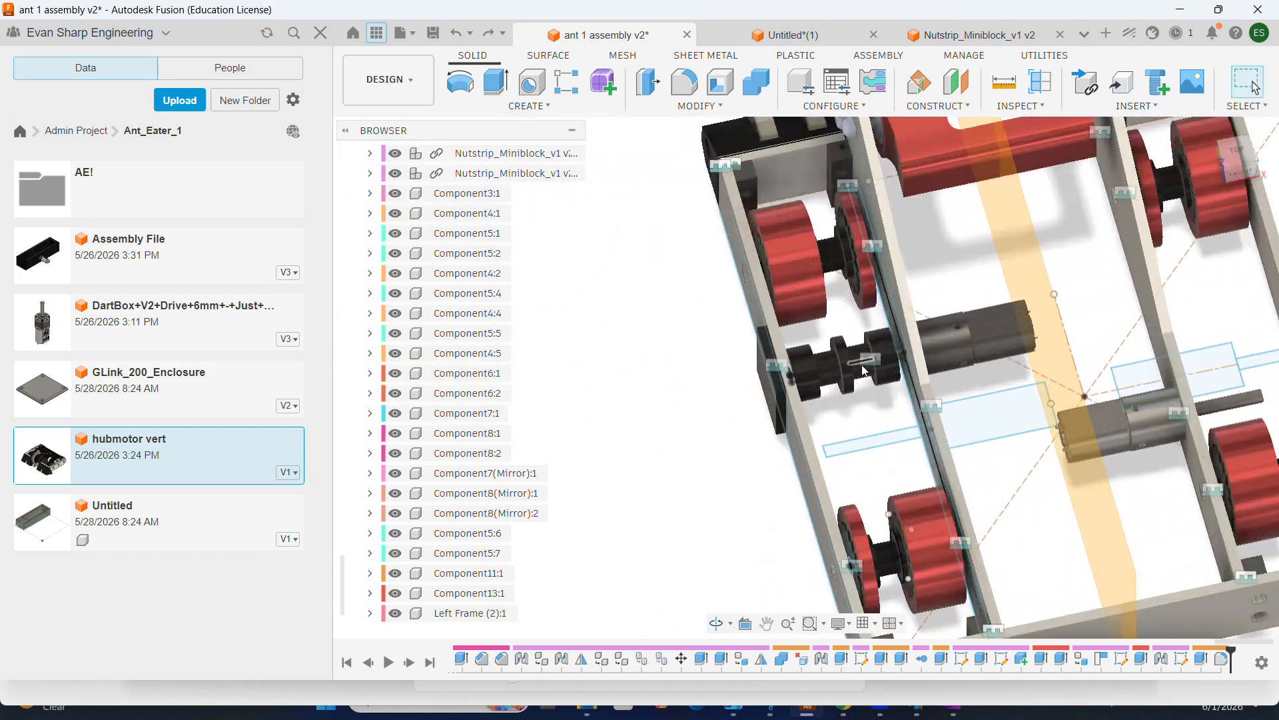
scroll(1002, 299, "down", 1)
middle_click_drag(979, 294, 848, 284)
scroll(993, 280, "down", 1)
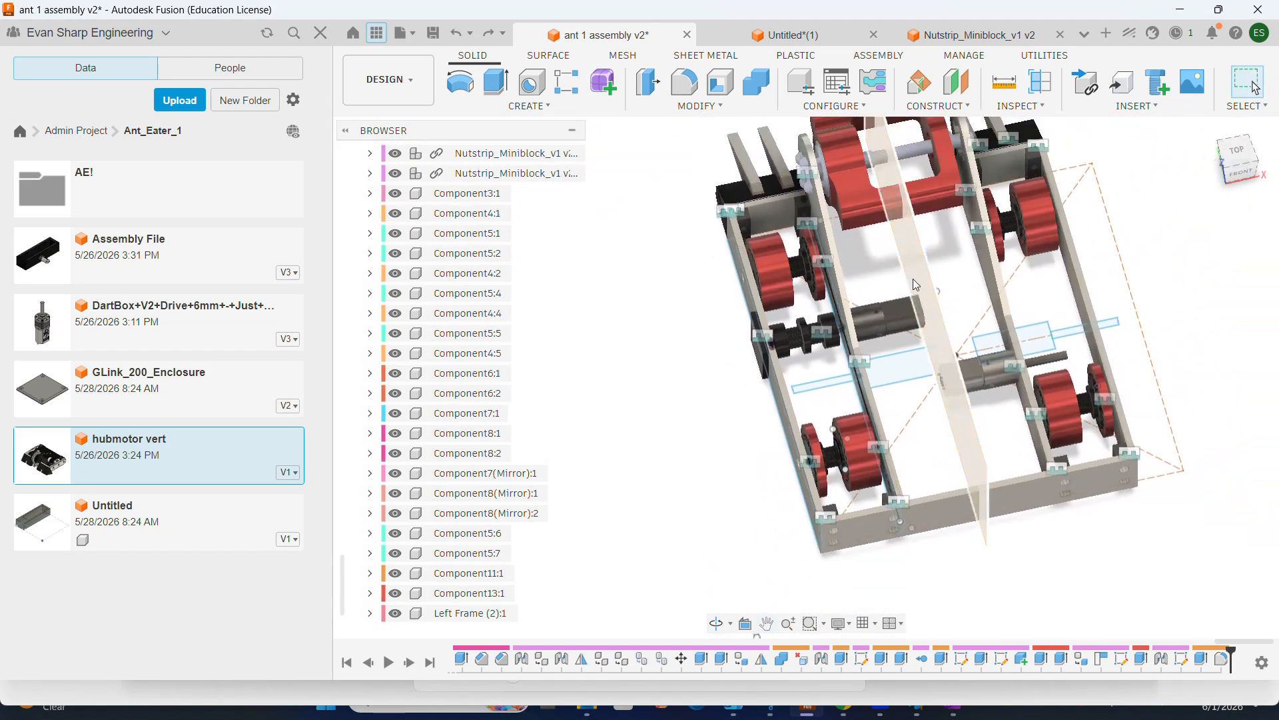
- Paste a copy of the bearing cap Component13:1 and move it toward the opposite side of the robot
mouse_move(830, 328)
middle_mouse_down("shift")
mouse_move(908, 311)
mouse_move(790, 308)
middle_mouse_up("shift")
middle_click_drag(784, 371, 769, 530)
scroll(776, 534, "up", 3)
left_click(776, 533)
scroll(775, 533, "down", 3)
key("ctrl+c")
key("ctrl+v")
left_click_drag(741, 495, 809, 167)
key("Return")
- Start a sketch on the opposite outer frame plate and project the drive motor's shaft geometry into it
mouse_move(860, 280)
middle_mouse_down("shift")
mouse_move(926, 254)
mouse_move(844, 289)
middle_mouse_up("shift")
scroll(946, 222, "up", 5)
scroll(947, 222, "down", 5)
scroll(844, 289, "up", 5)
scroll(844, 290, "down", 5)
left_click(864, 434)
scroll(864, 434, "up", 5)
key("p")
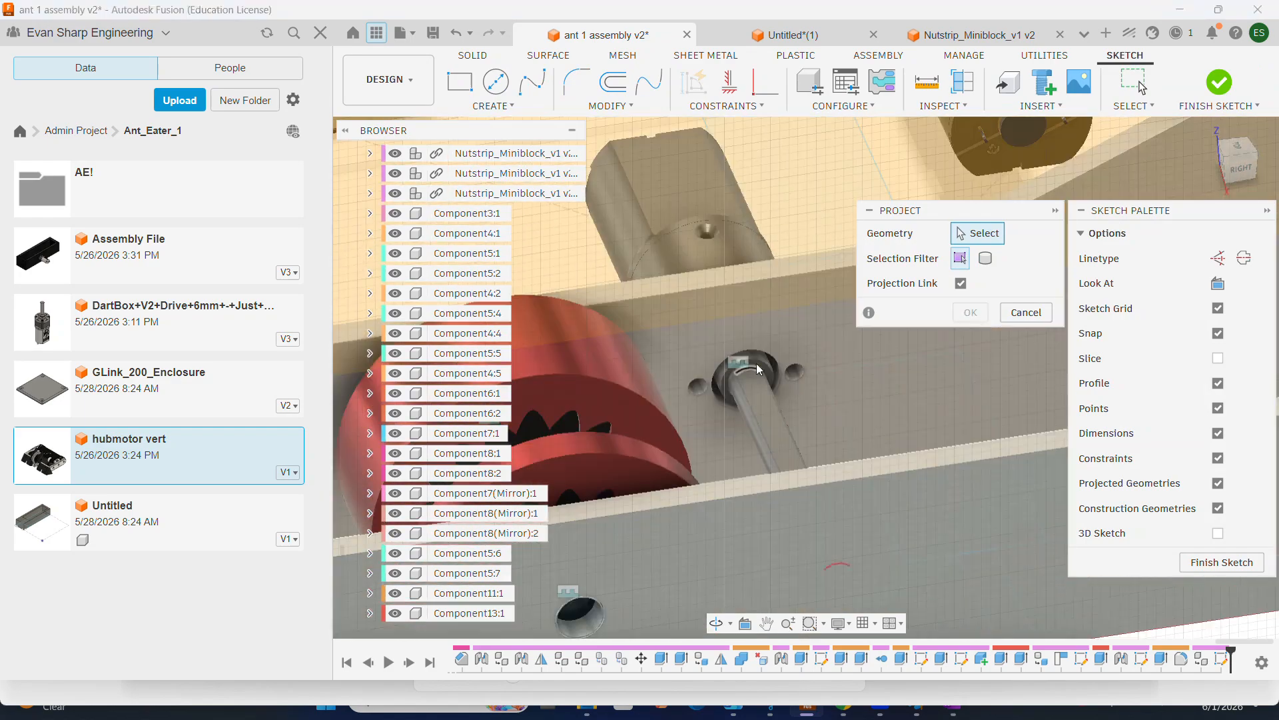
left_click(969, 312)
- Sketch a 1.5 cm by 1.5 cm centre rectangle on the projected shaft axis and cut it through the frame plate
key("r")
left_click(841, 489)
type("1.5 cm")
key("Tab")
type("1.5 cm")
key("Return")
key("e")
left_click(871, 481)
key("Return")
- Joint the copied bearing cap into the opposite frame plate's square cutout, flipping its orientation
key("j")
left_click(562, 206)
left_click(917, 316)
left_click(1137, 539)
left_click_drag(917, 380, 923, 386)
key("Return")
scroll(917, 374, "down", 3)
- Paste a copy of the double drive pulley and move it near the opposite drive motor
middle_click_drag(917, 374, 1006, 533)
left_click(816, 186)
key("ctrl+c")
key("ctrl+v")
left_click_drag(834, 196, 1080, 570)
key("Return")
scroll(800, 426, "down", 5)
- Joint the copied pulley Component11:2 to the opposite mini brushed motor's shaft
middle_click_drag(799, 427, 597, 542, "shift")
scroll(597, 542, "up", 8)
middle_click_drag(597, 467, 686, 391, "shift")
scroll(686, 391, "down", 3)
key("j")
left_click(973, 350)
scroll(949, 351, "down", 8)
scroll(813, 332, "up", 8)
left_click(920, 419)
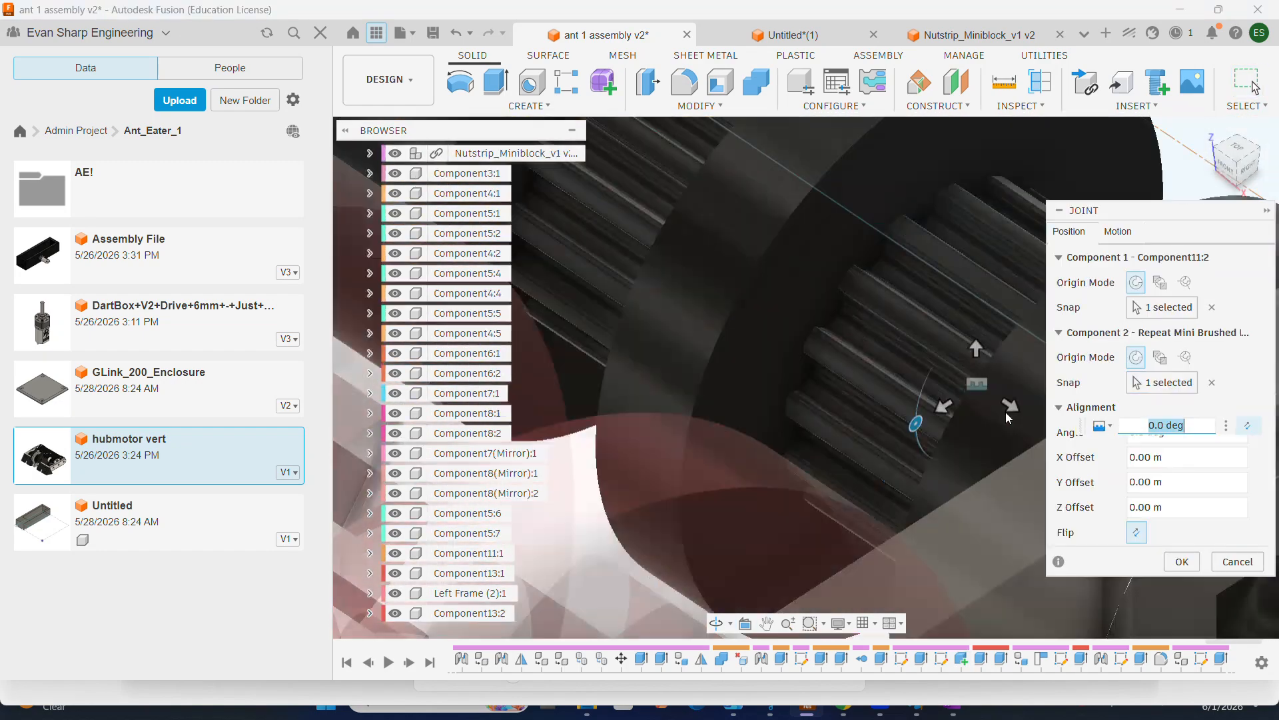
key("Return")
- Examine the completed drive sides and wheel mountings, picking the edge of the wheel's axle hole in Left Frame (2)
scroll(1005, 412, "down", 5)
middle_click_drag(839, 430, 893, 307, "shift")
scroll(874, 274, "up", 3)
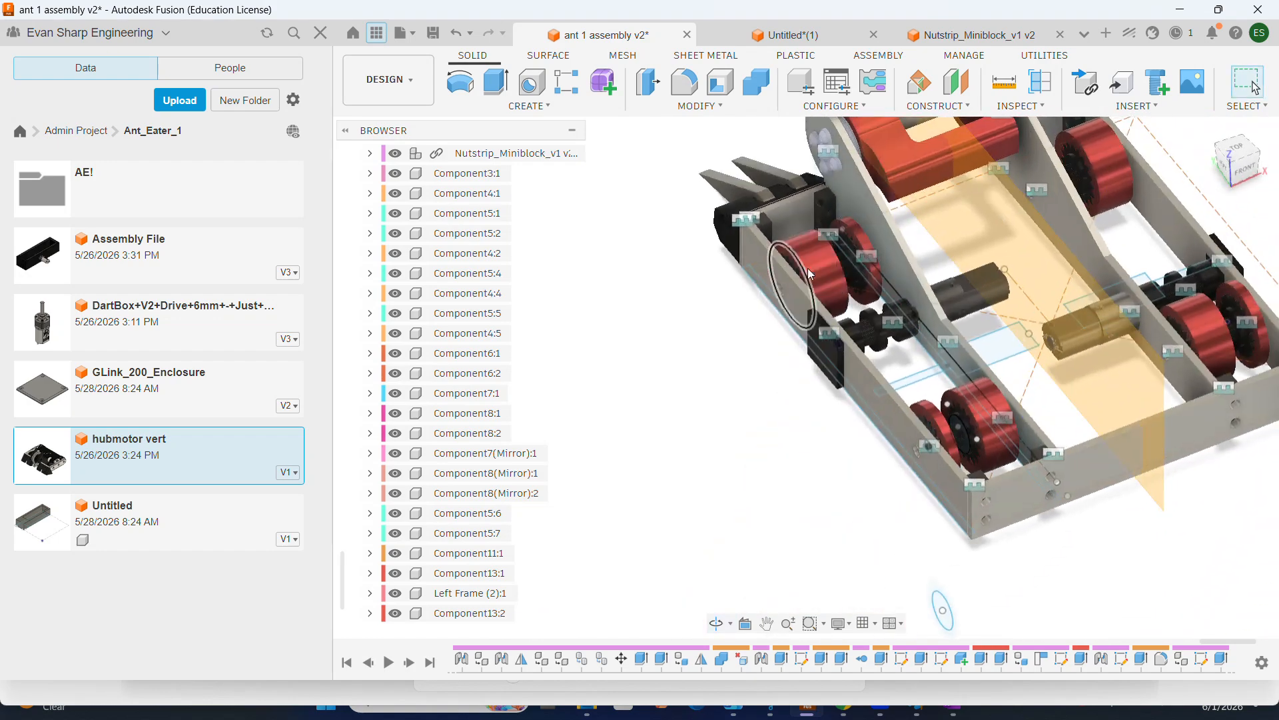
scroll(808, 278, "up", 3)
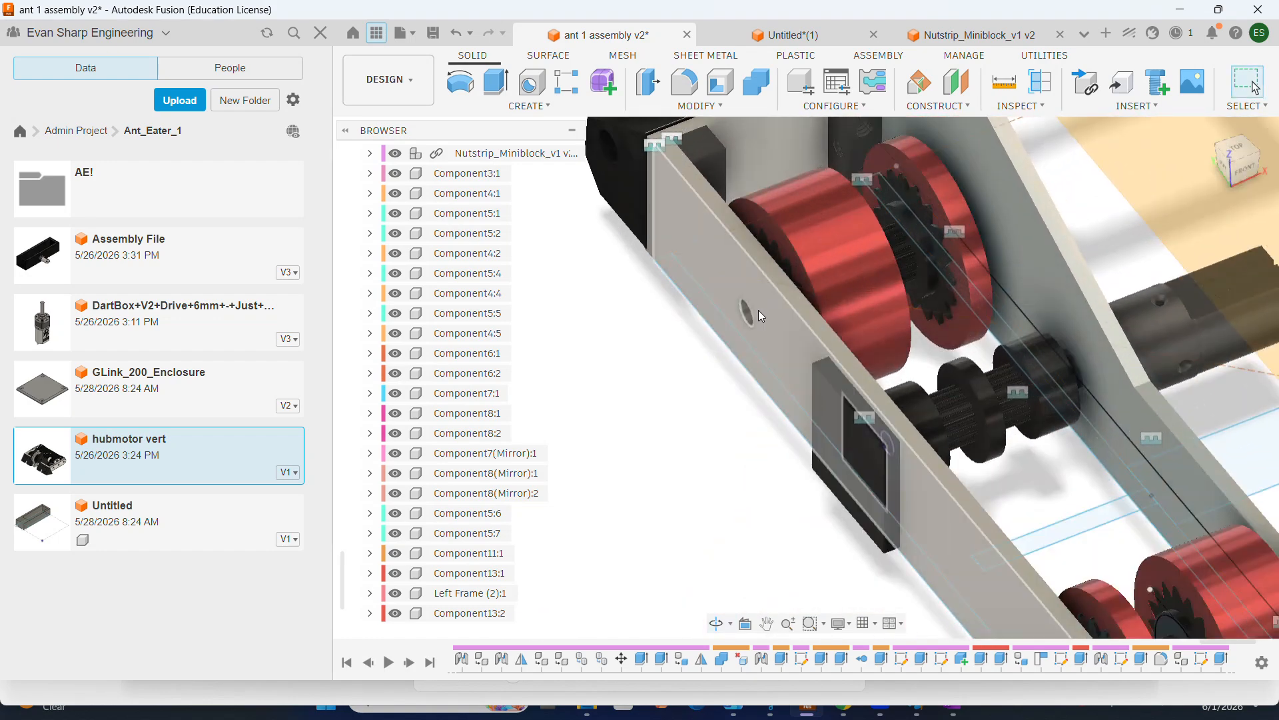
middle_click_drag(865, 259, 878, 287, "shift")
scroll(866, 279, "up", 4)
middle_click_drag(1077, 278, 876, 237, "shift")
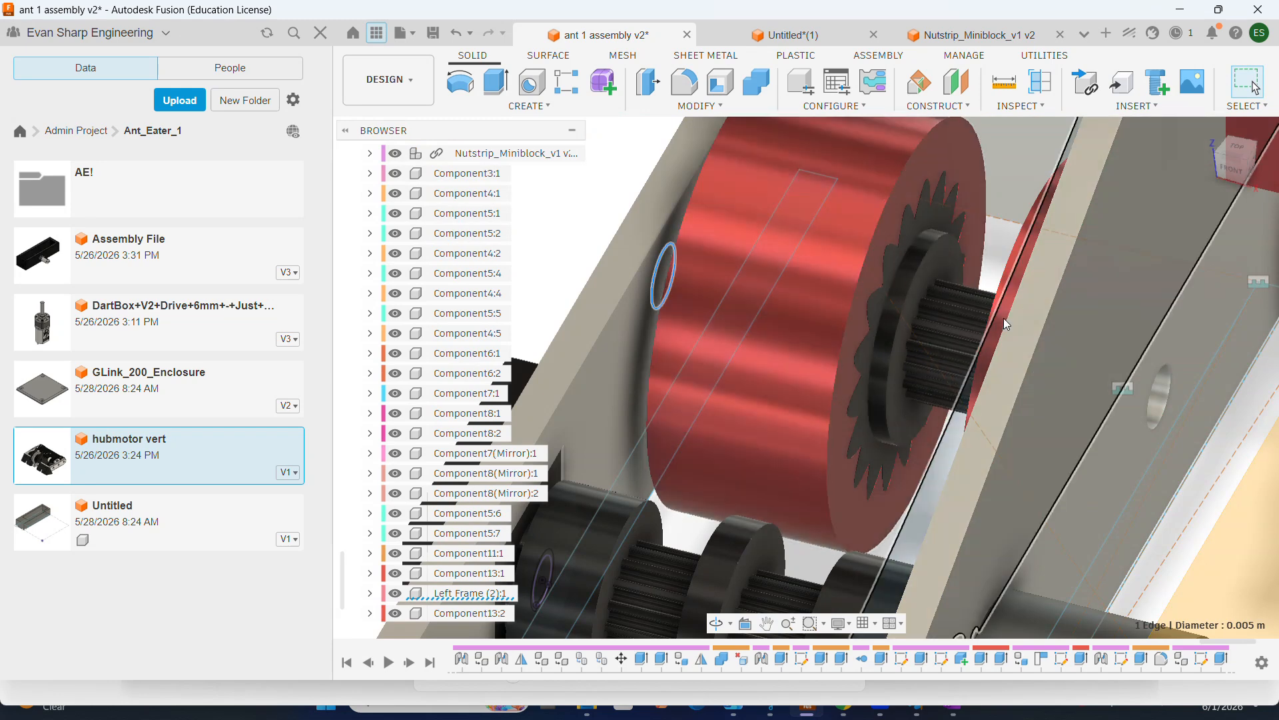
scroll(1006, 317, "down", 4)
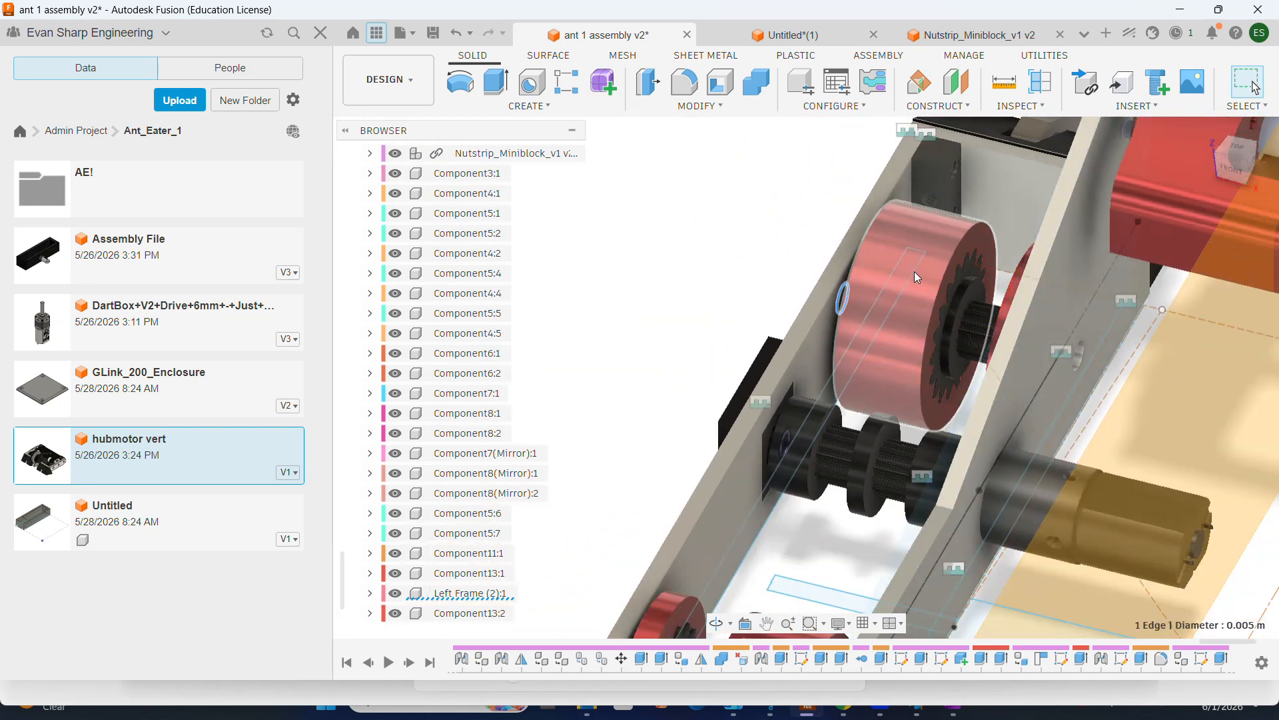
scroll(1086, 371, "up", 1)
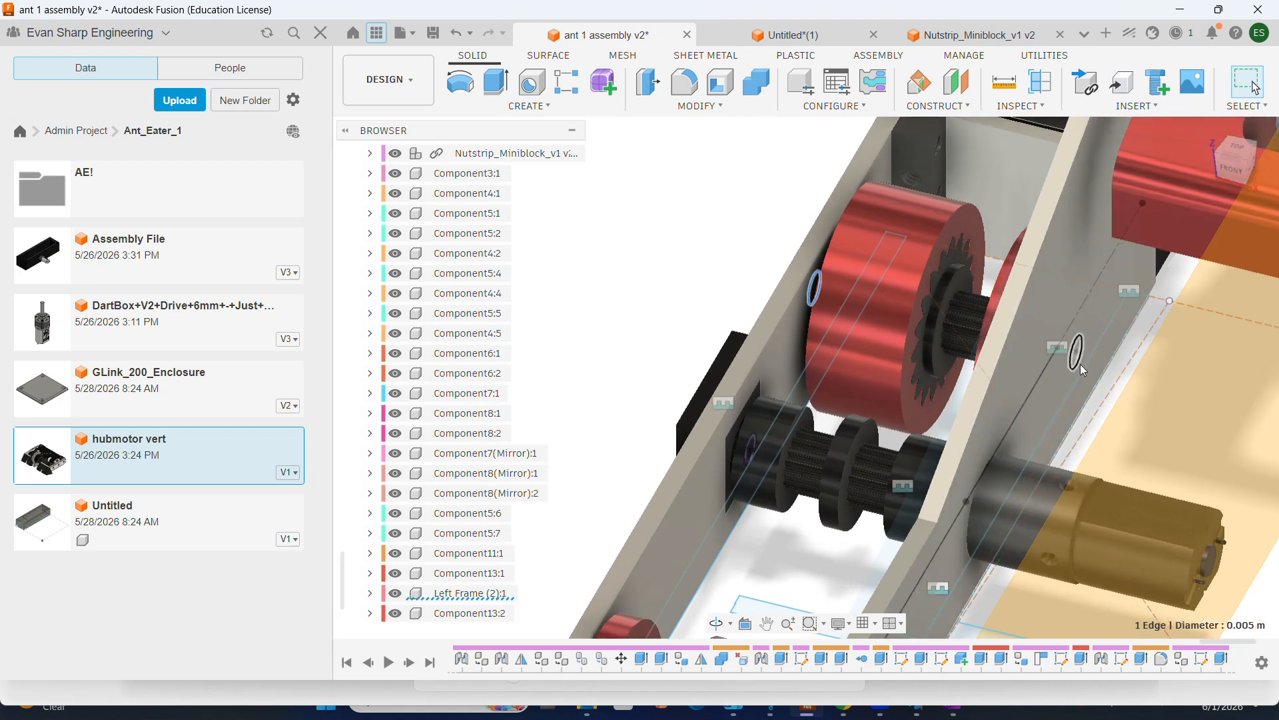
scroll(1034, 363, "down", 3)
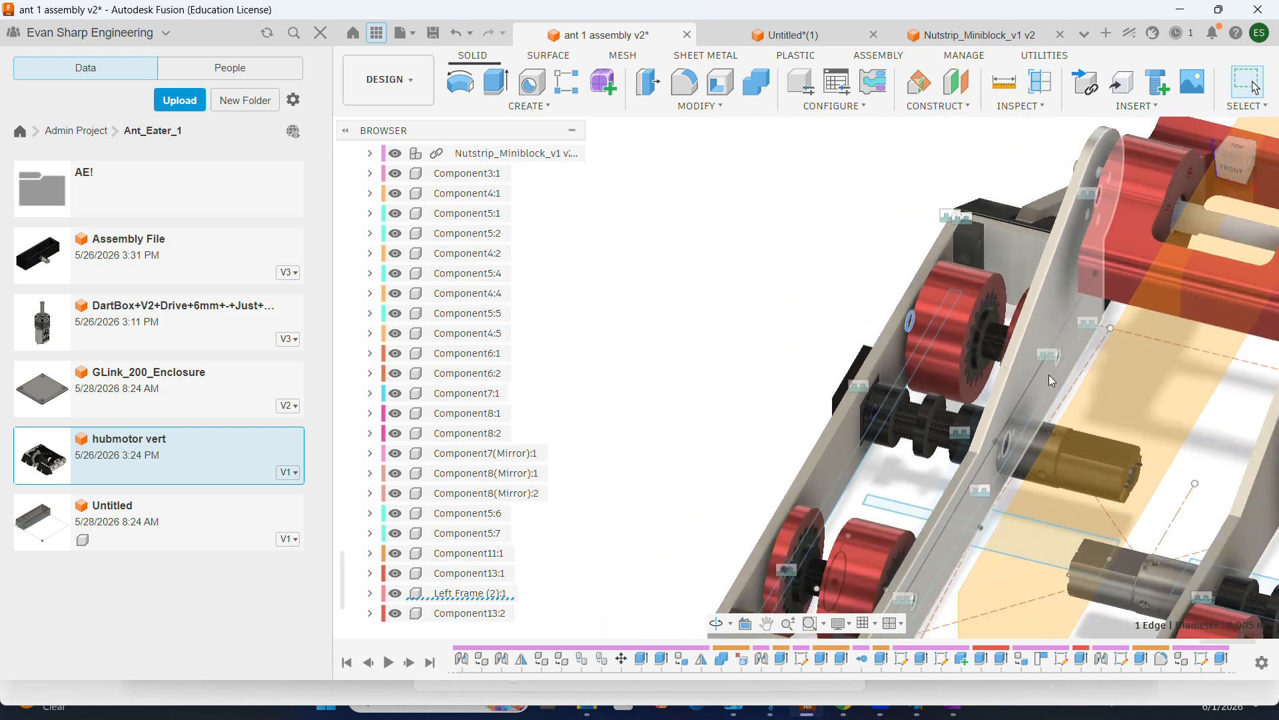
scroll(1019, 378, "down", 1)
middle_click_drag(947, 367, 1001, 337, "shift")
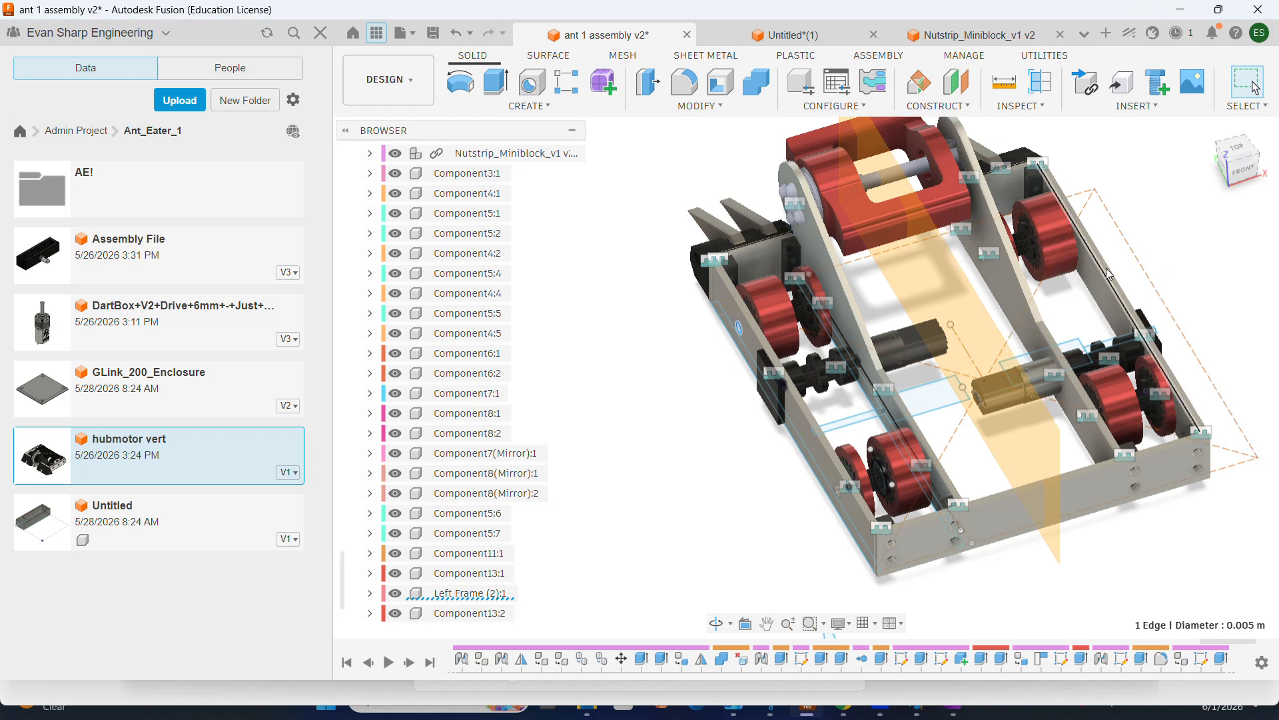
middle_click_drag(1109, 273, 1053, 373, "shift")
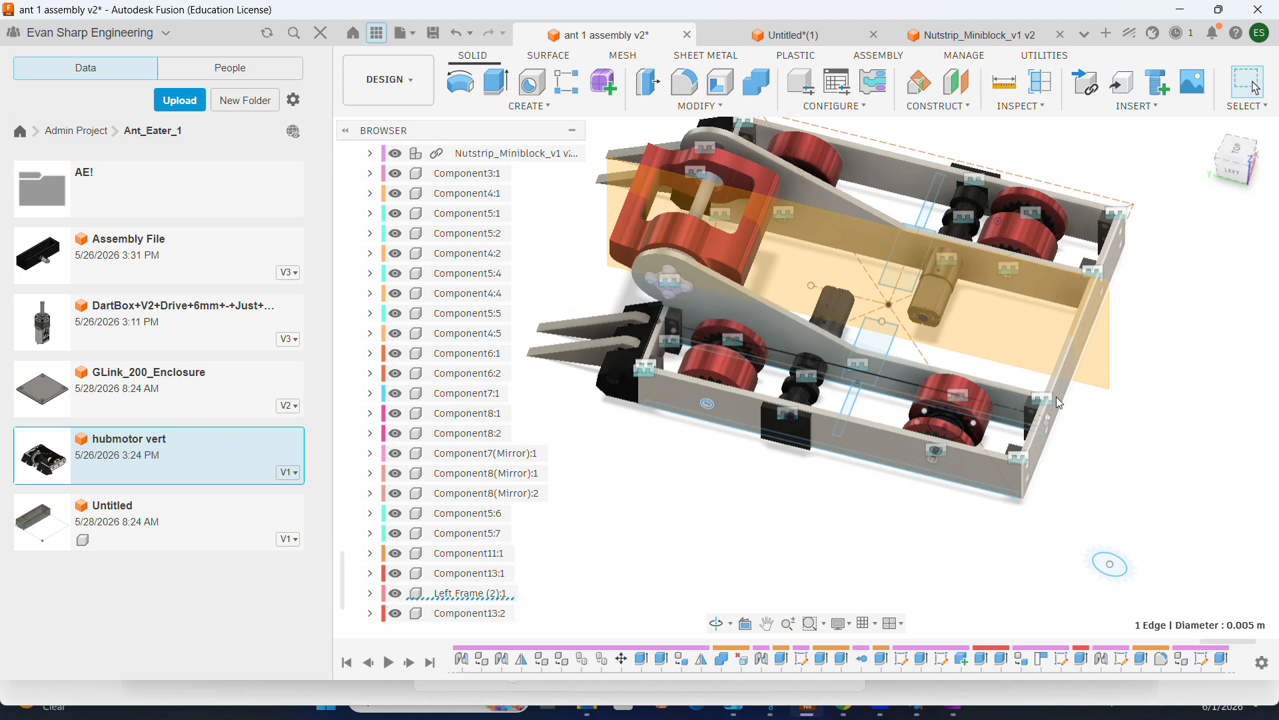